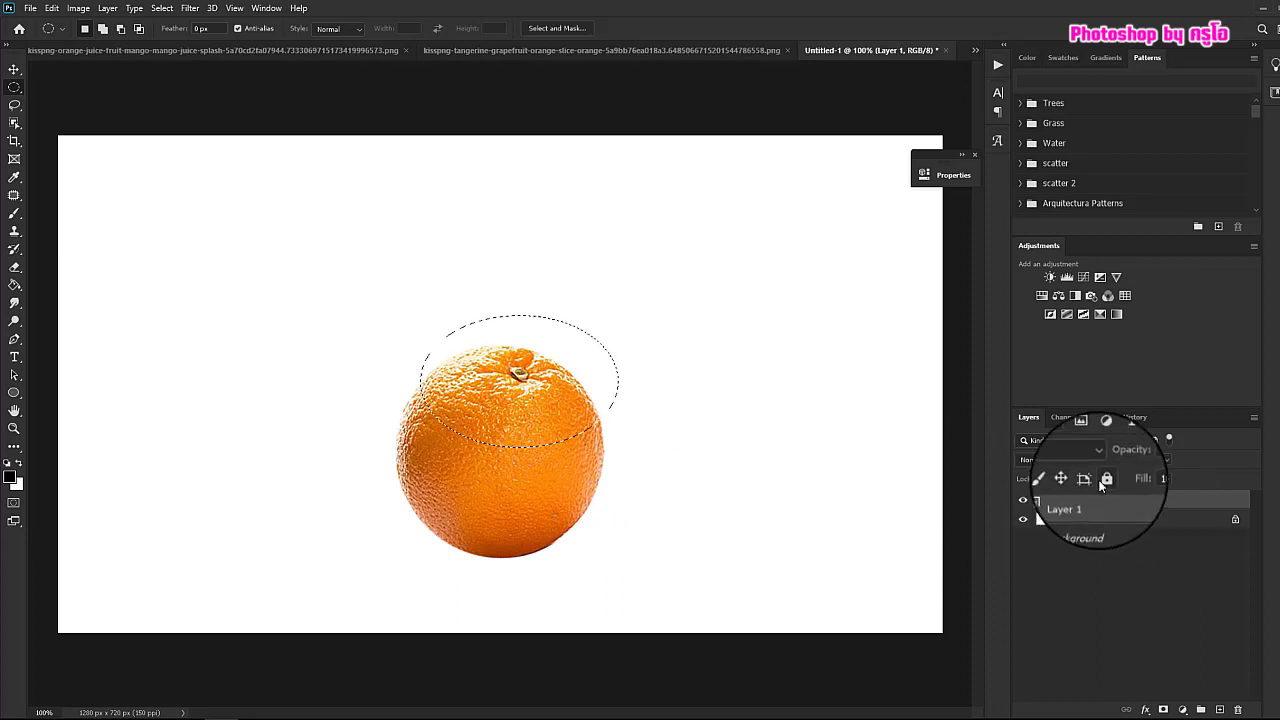
Delete the elliptically selected top from the orange on Layer 1, clear the selection, and paste the copied top piece as a new layer
key(Delete)
key(ctrl+d)
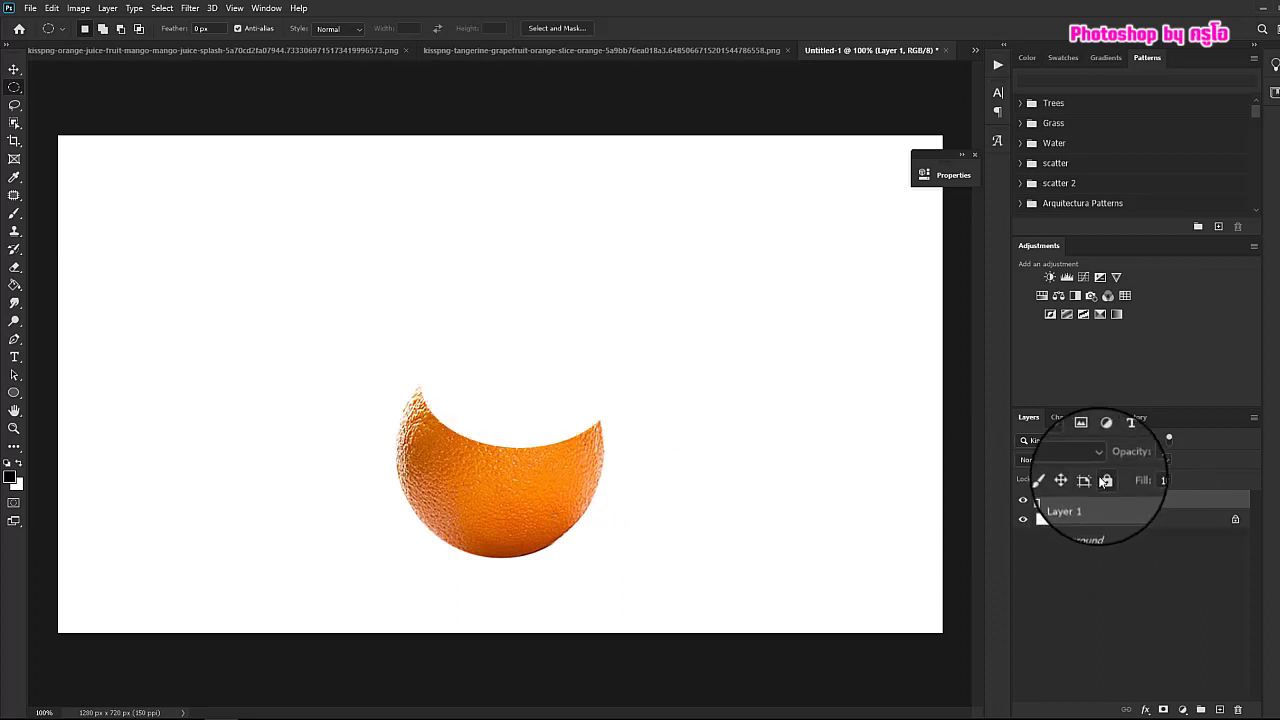
key(ctrl+v)
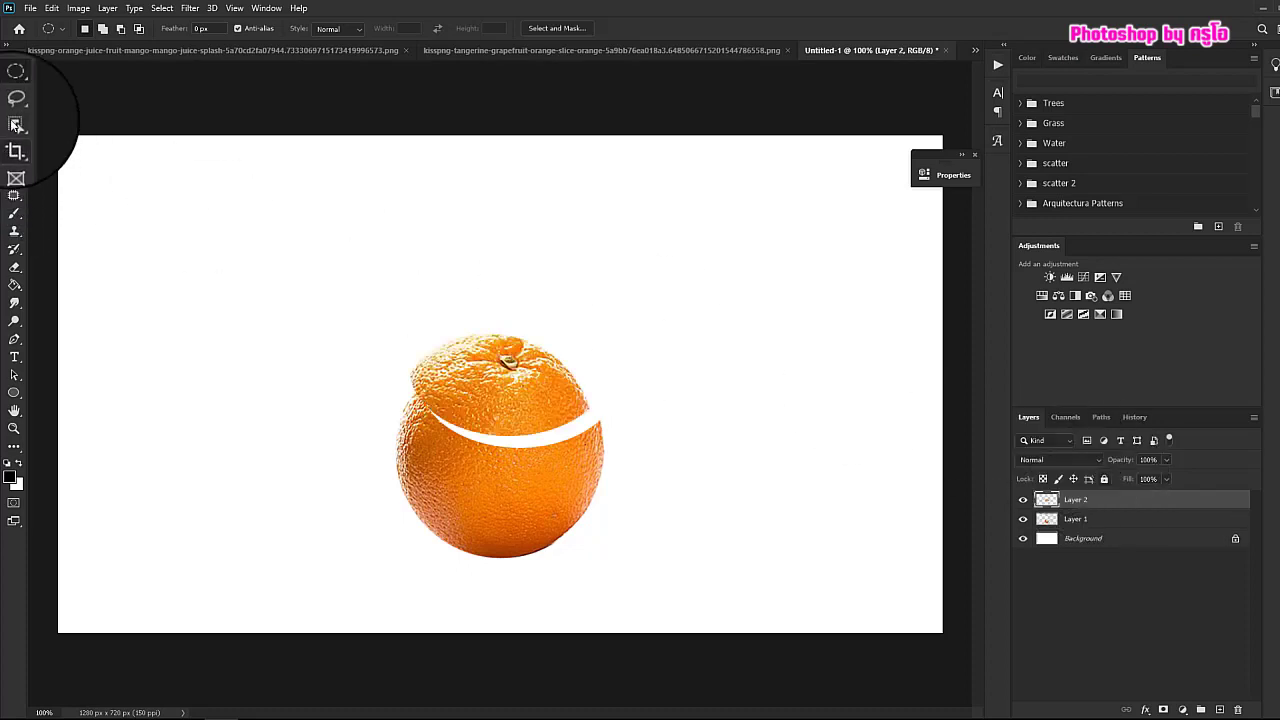
Move the pasted orange top up and to the right of the lower part, hide Layer 2, and make Layer 1 active
click(14, 68)
drag(495, 380, 647, 260)
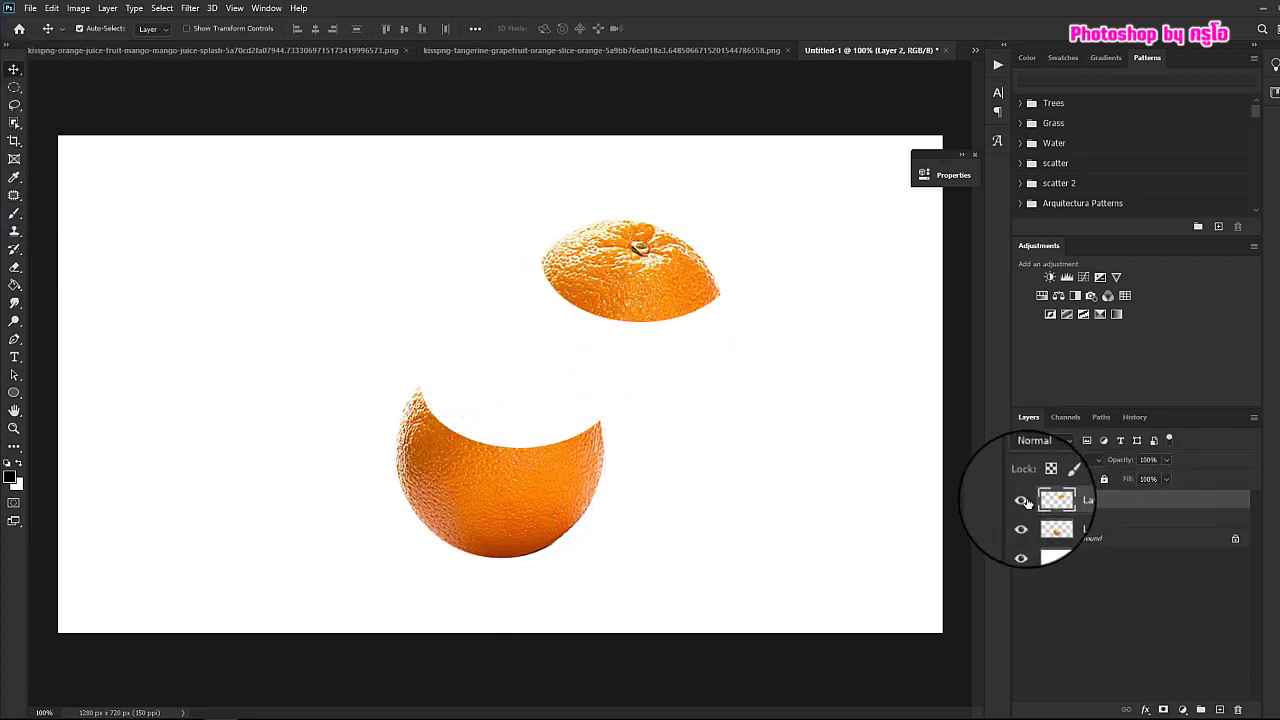
click(1023, 500)
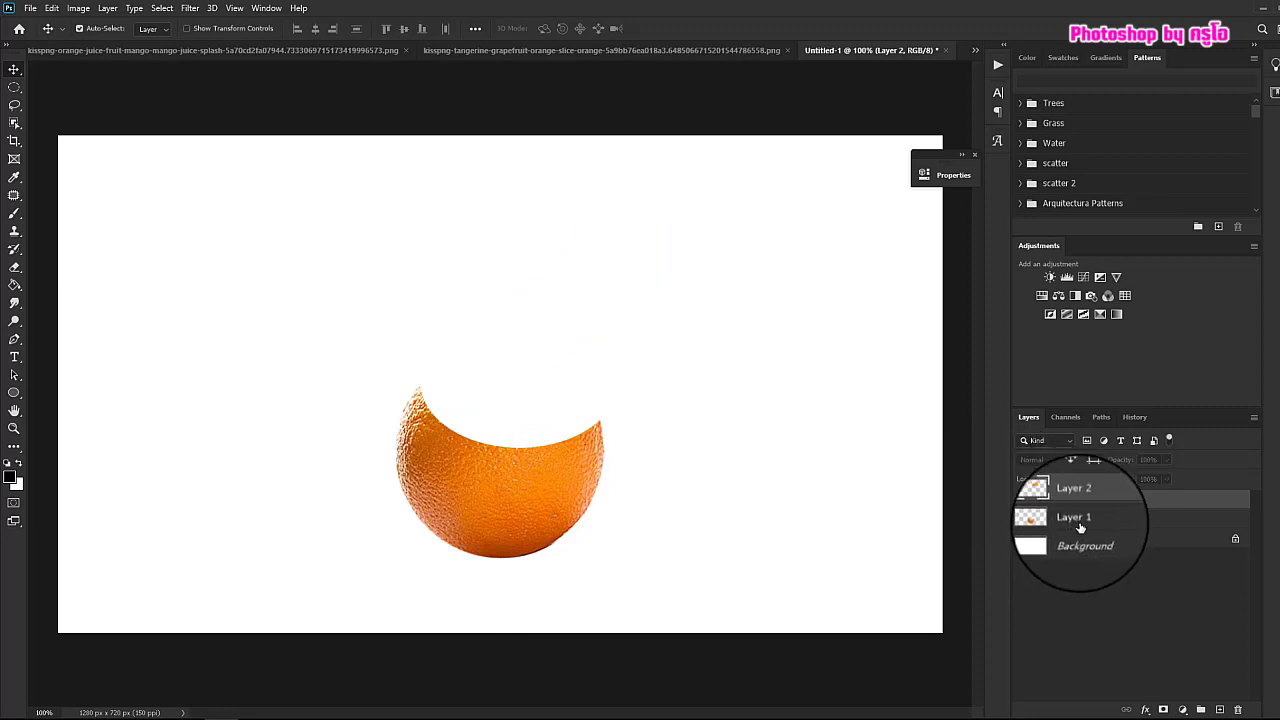
click(1070, 519)
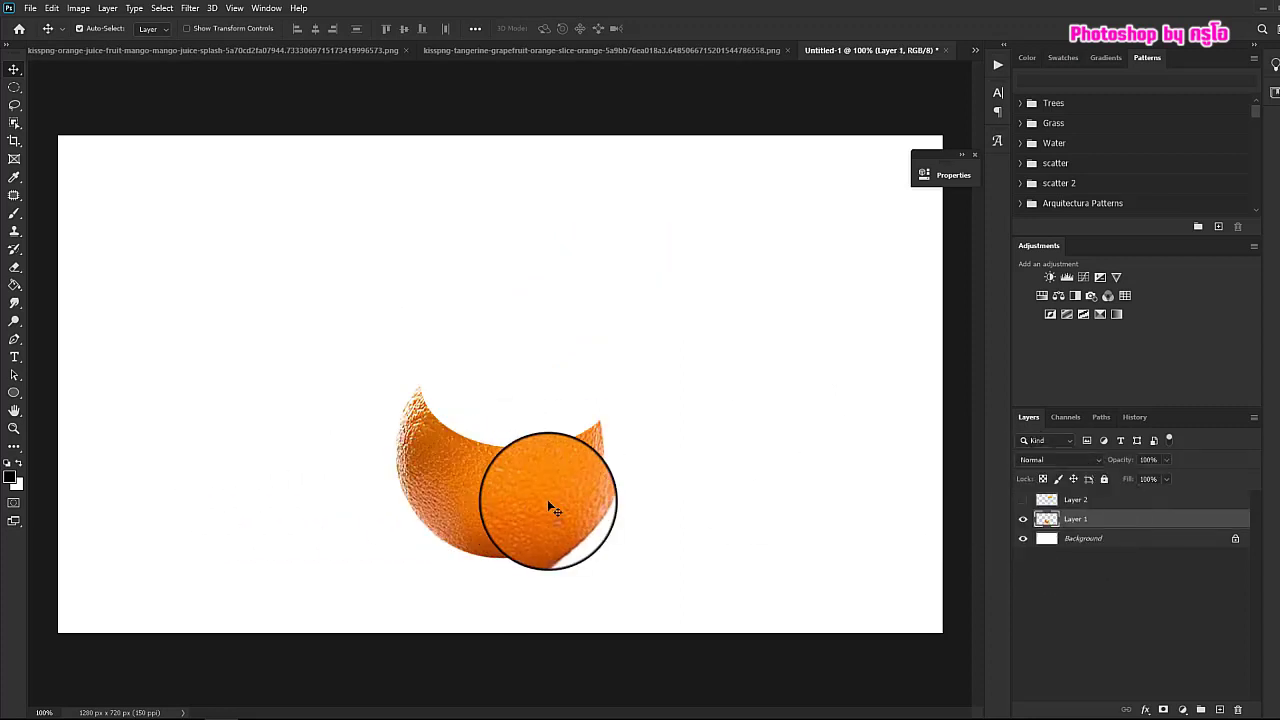
With the Ellipse tool in Path mode, draw a thin elliptical path about 196 px wide and 10 px high across the orange's lower part
click(14, 428)
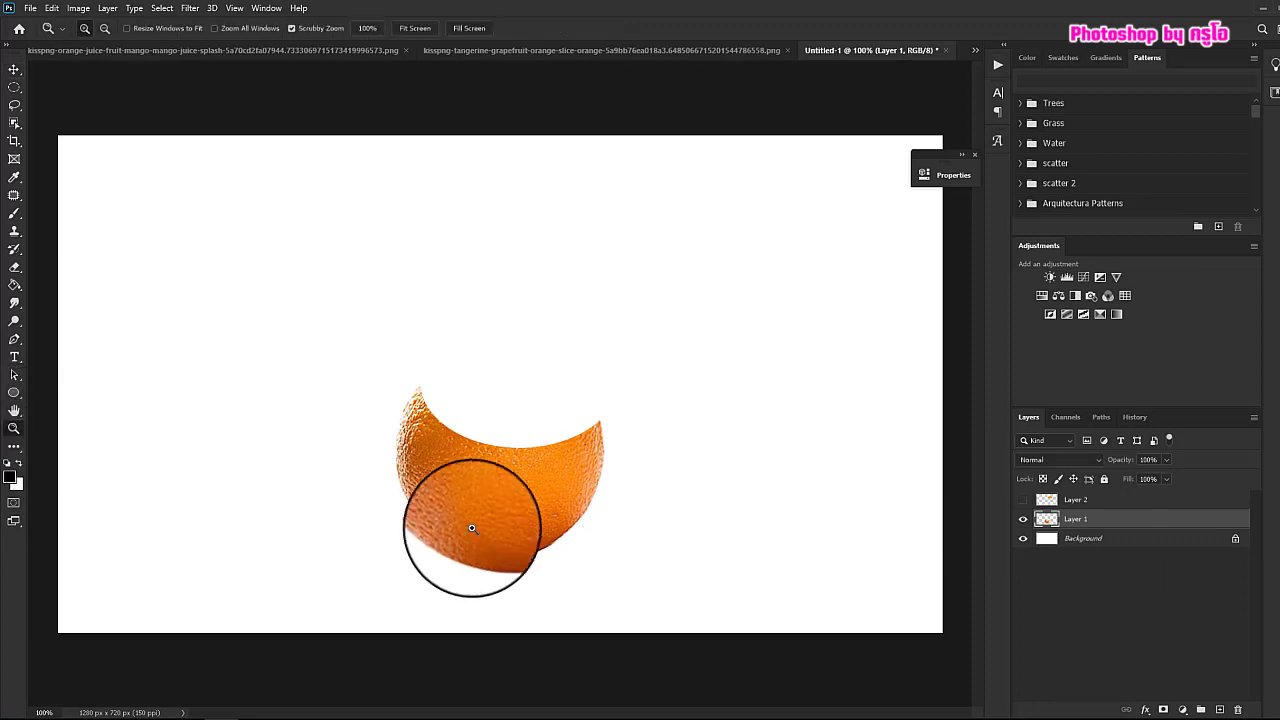
click(495, 568)
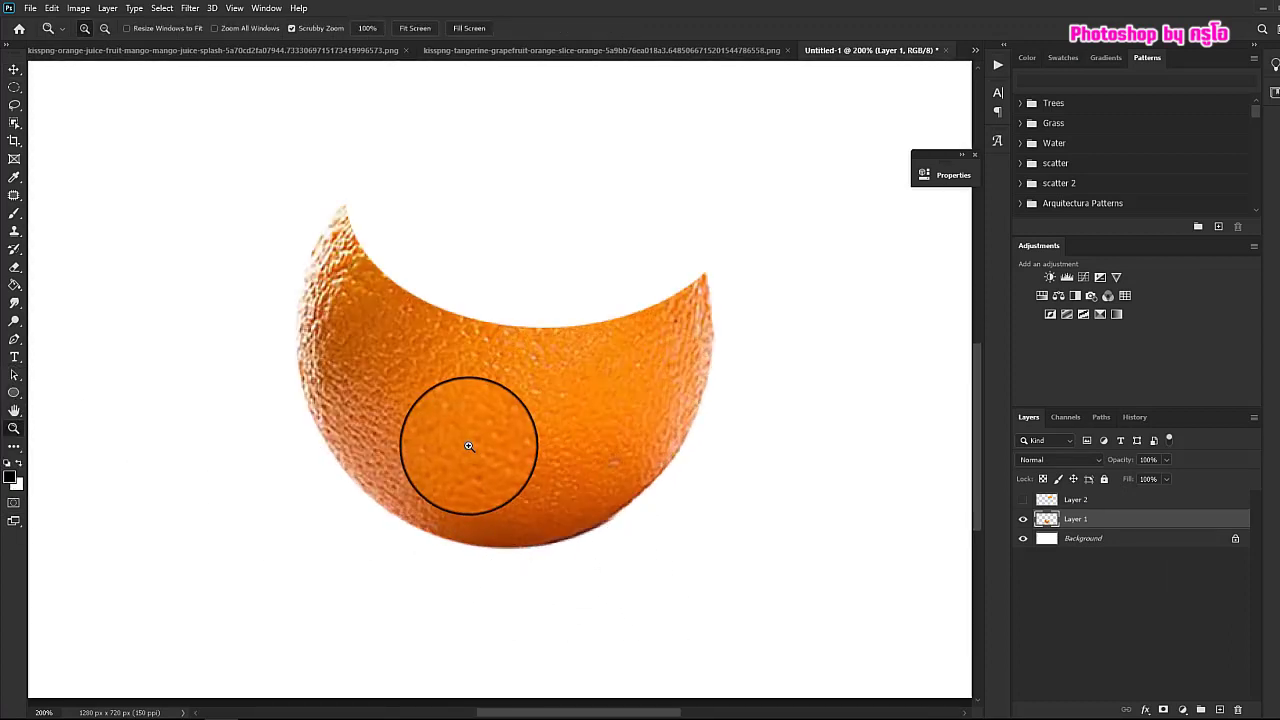
click(14, 392)
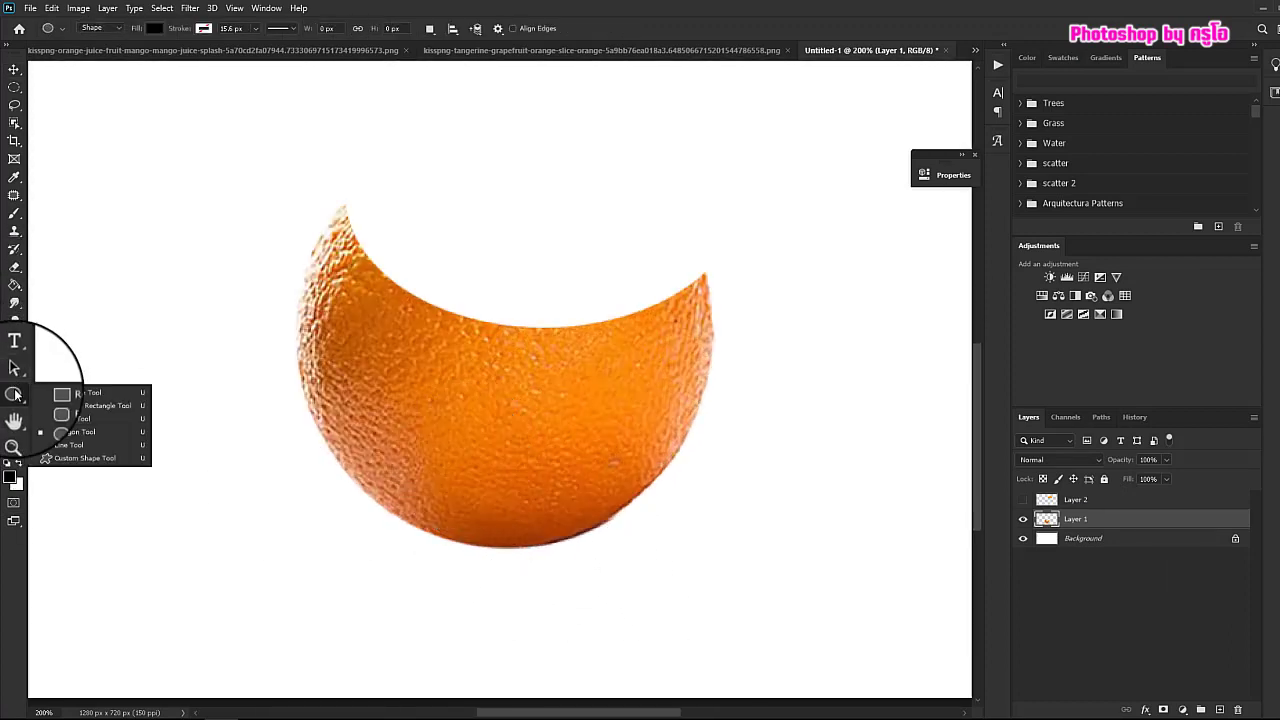
click(68, 415)
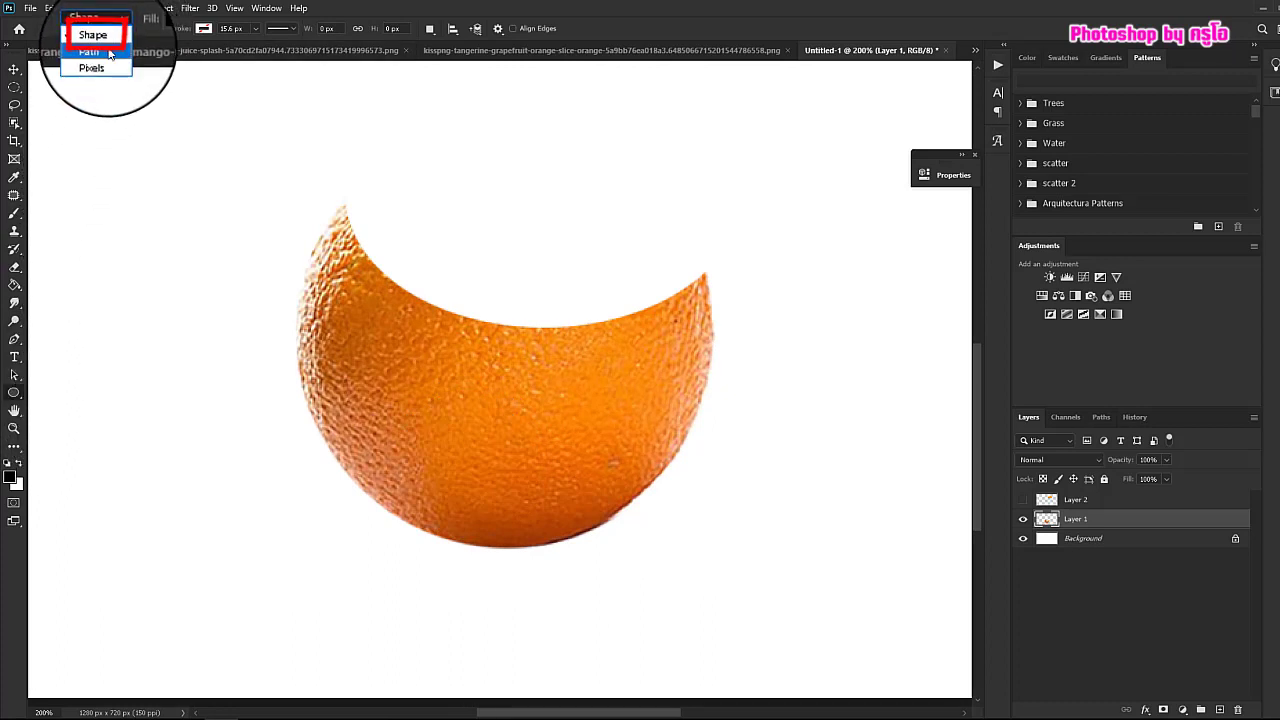
click(108, 52)
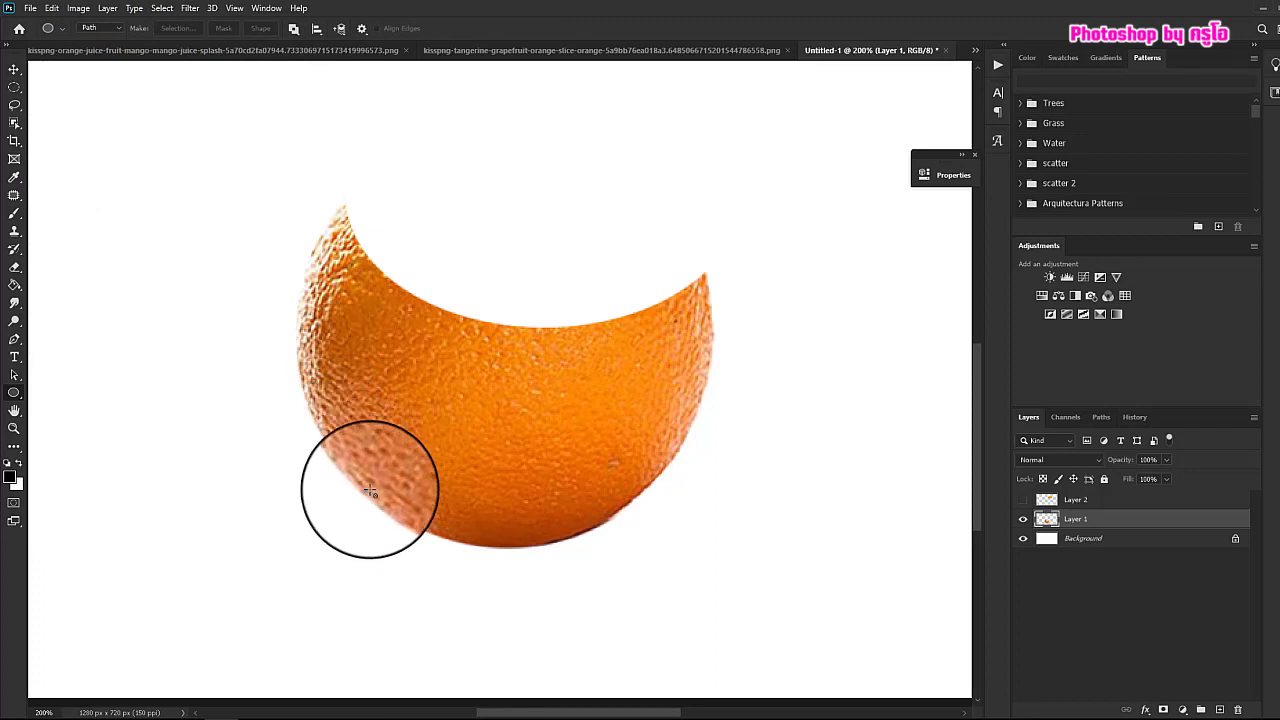
drag(367, 492, 637, 506)
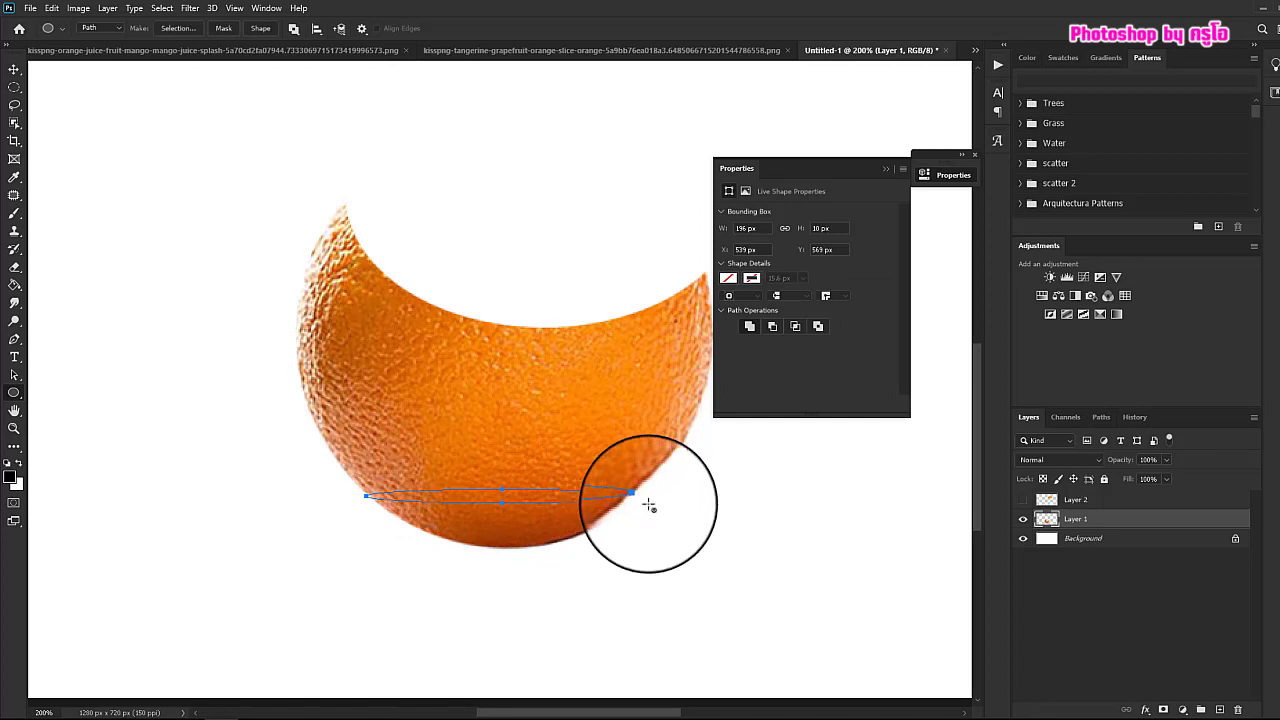
Save the ellipse work path as a permanent path named Path 1
click(1100, 416)
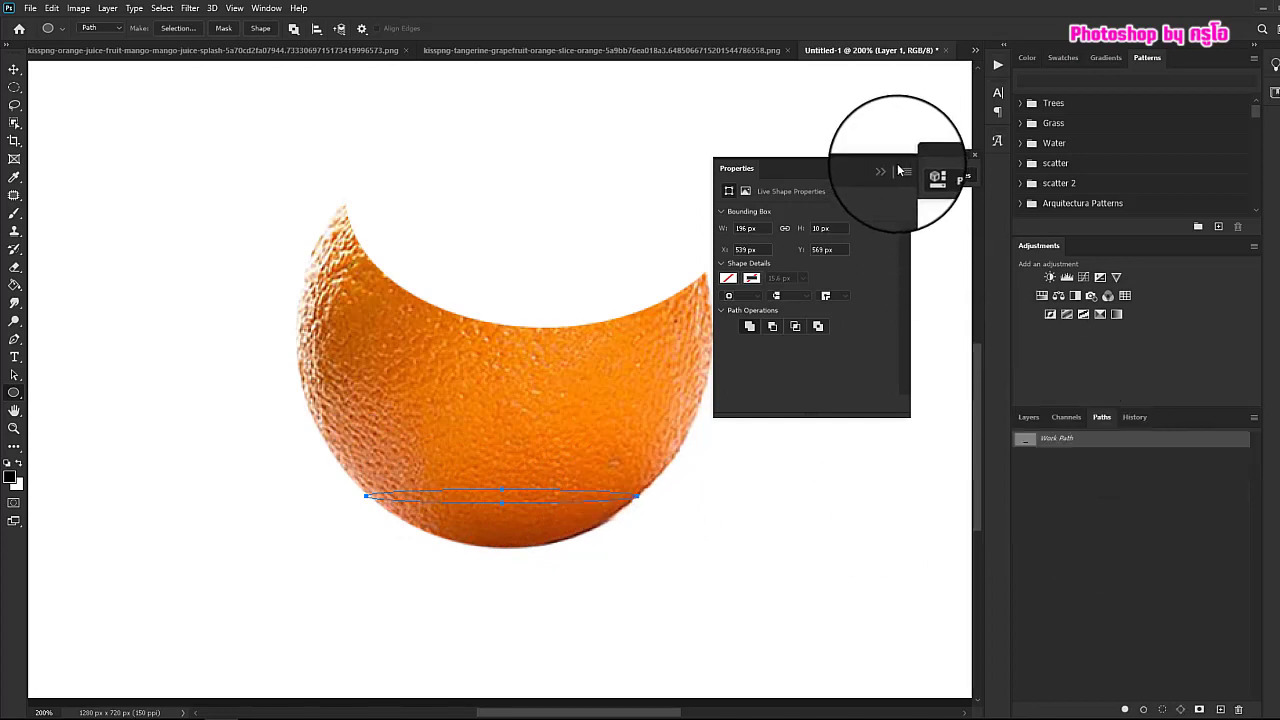
click(886, 168)
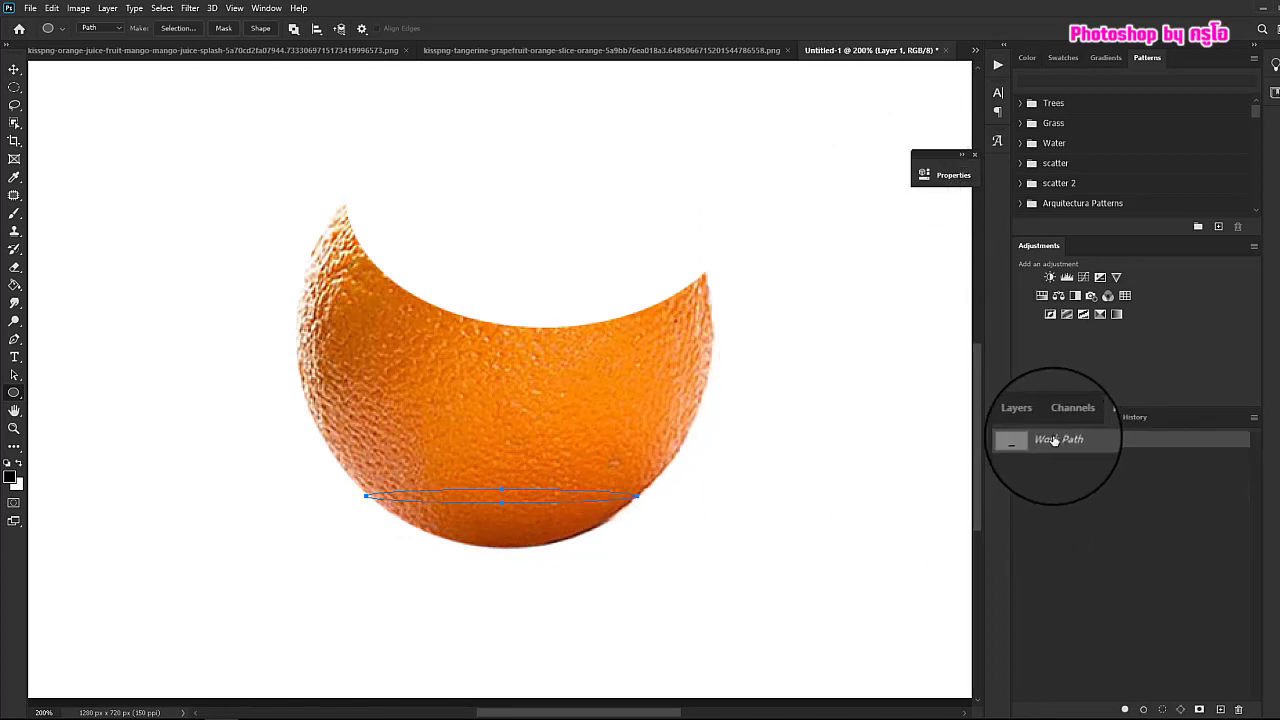
double_click(1060, 440)
click(742, 231)
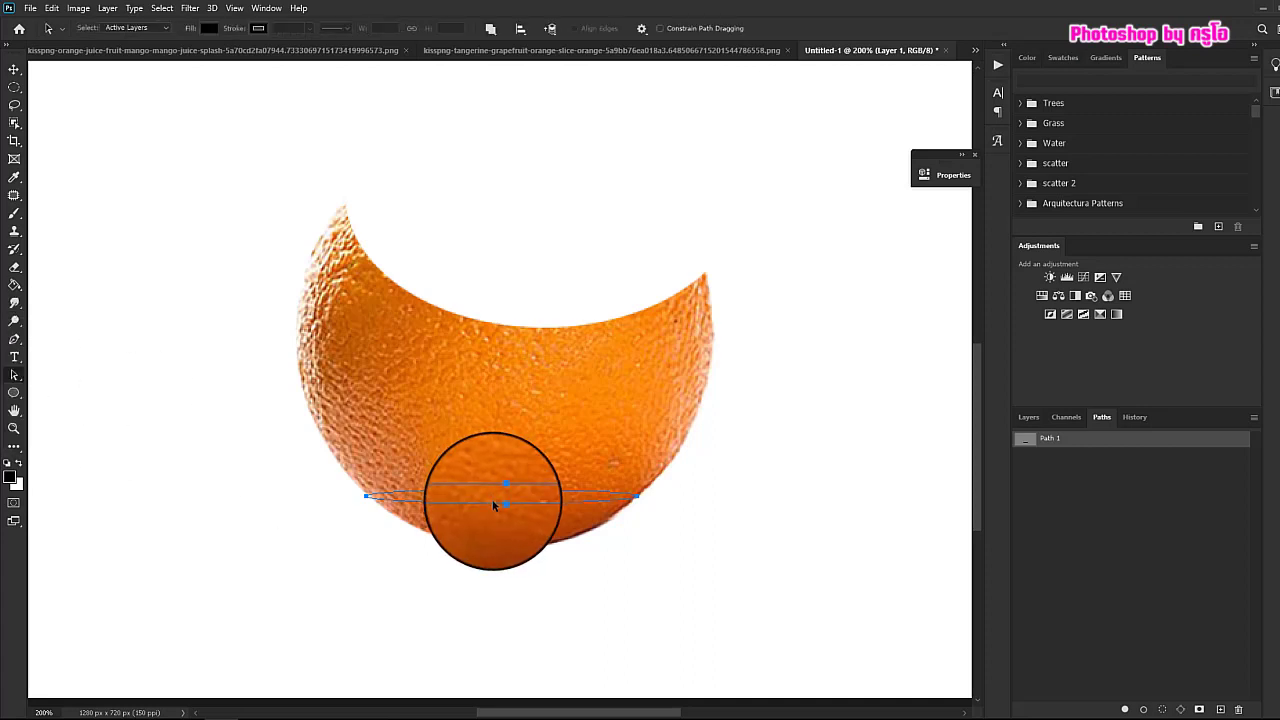
Move the Path 1 ellipse slightly down and narrow it to about 91.84% width to fit the orange's edges
drag(492, 499, 494, 512)
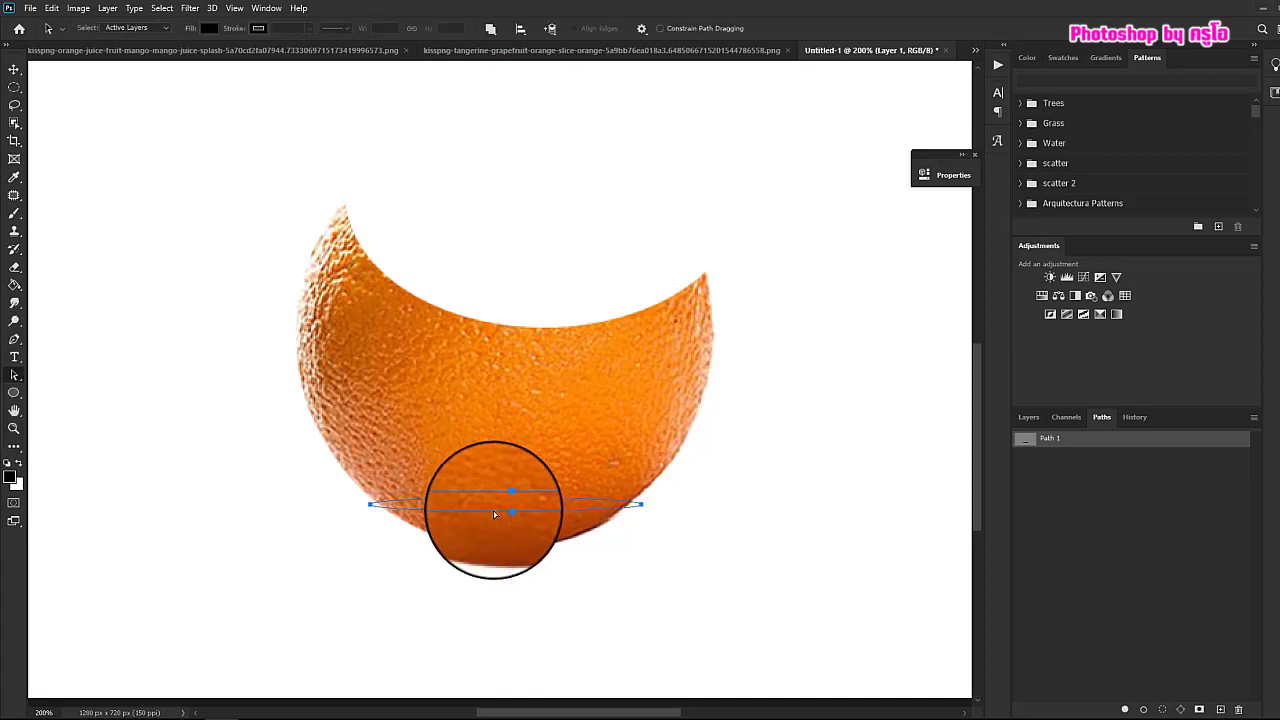
key(ctrl+t)
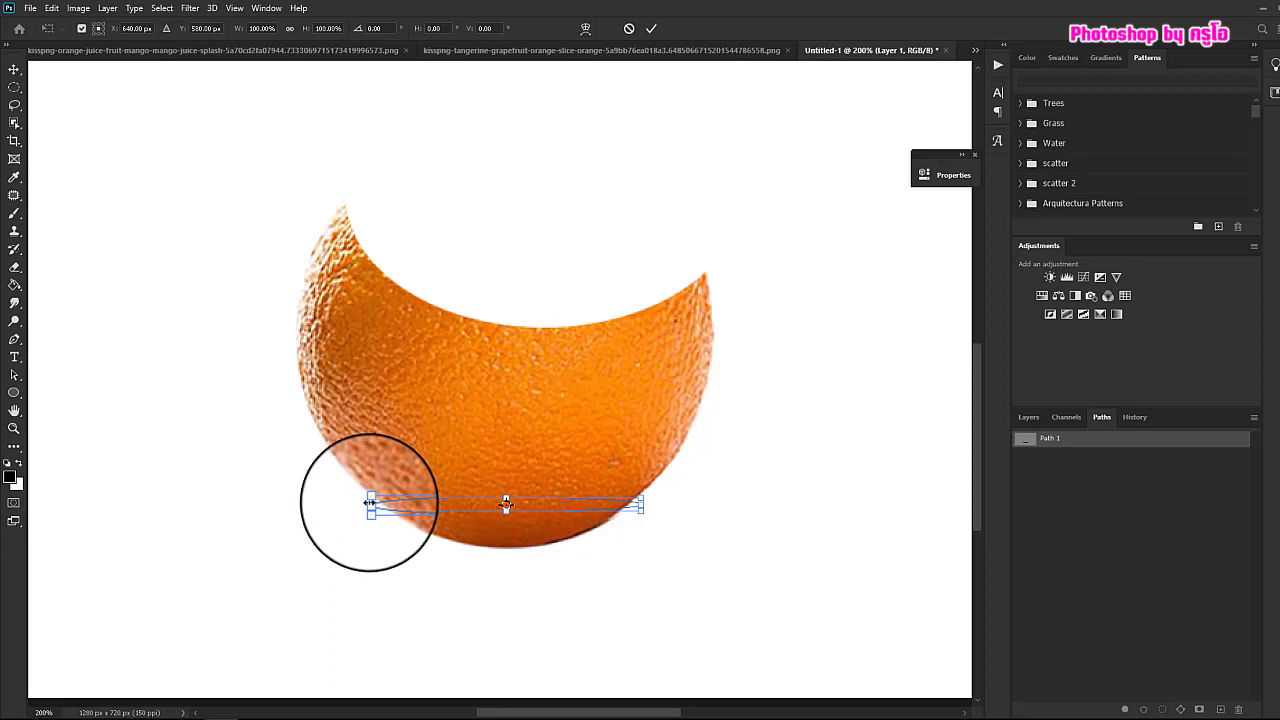
drag(370, 503, 374, 503)
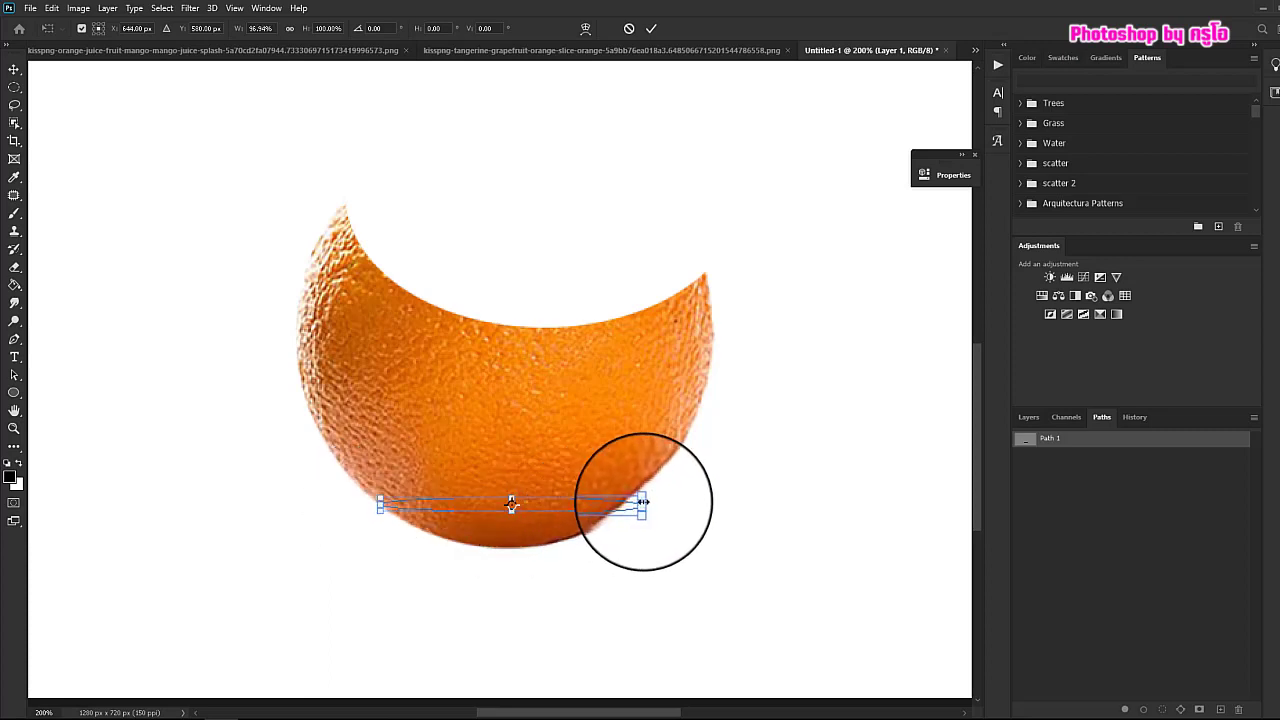
drag(643, 503, 628, 503)
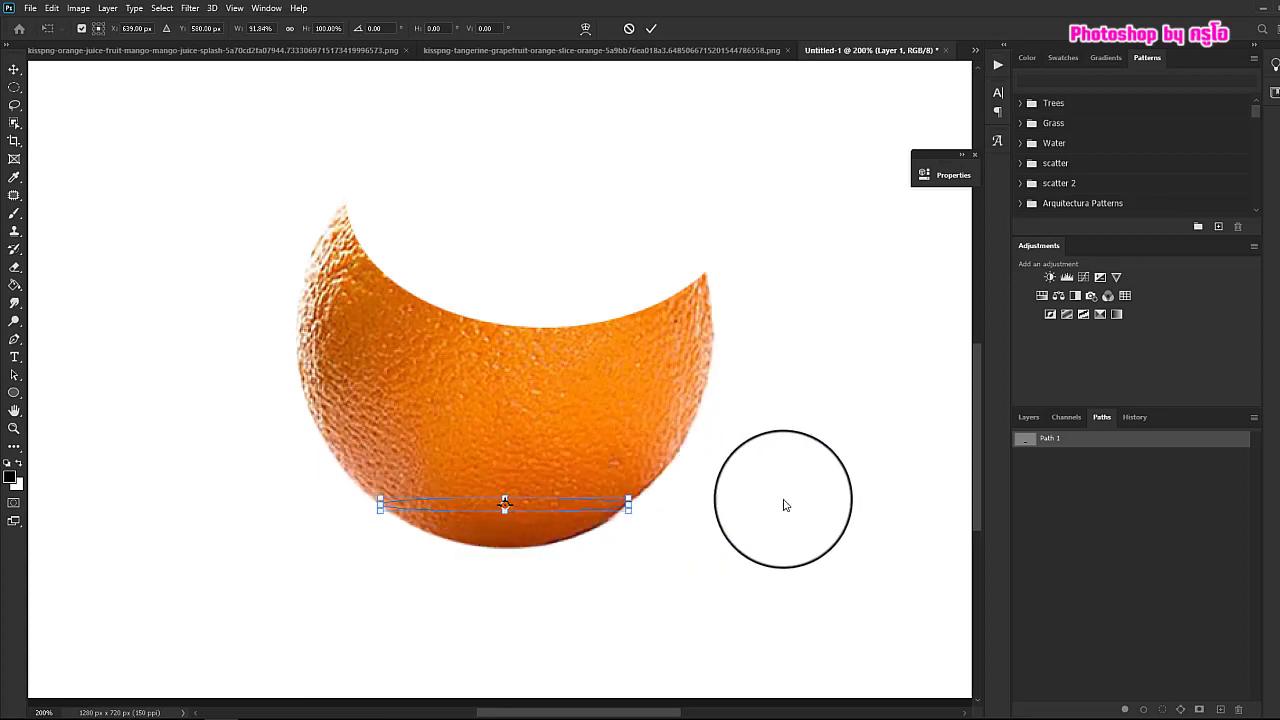
click(651, 28)
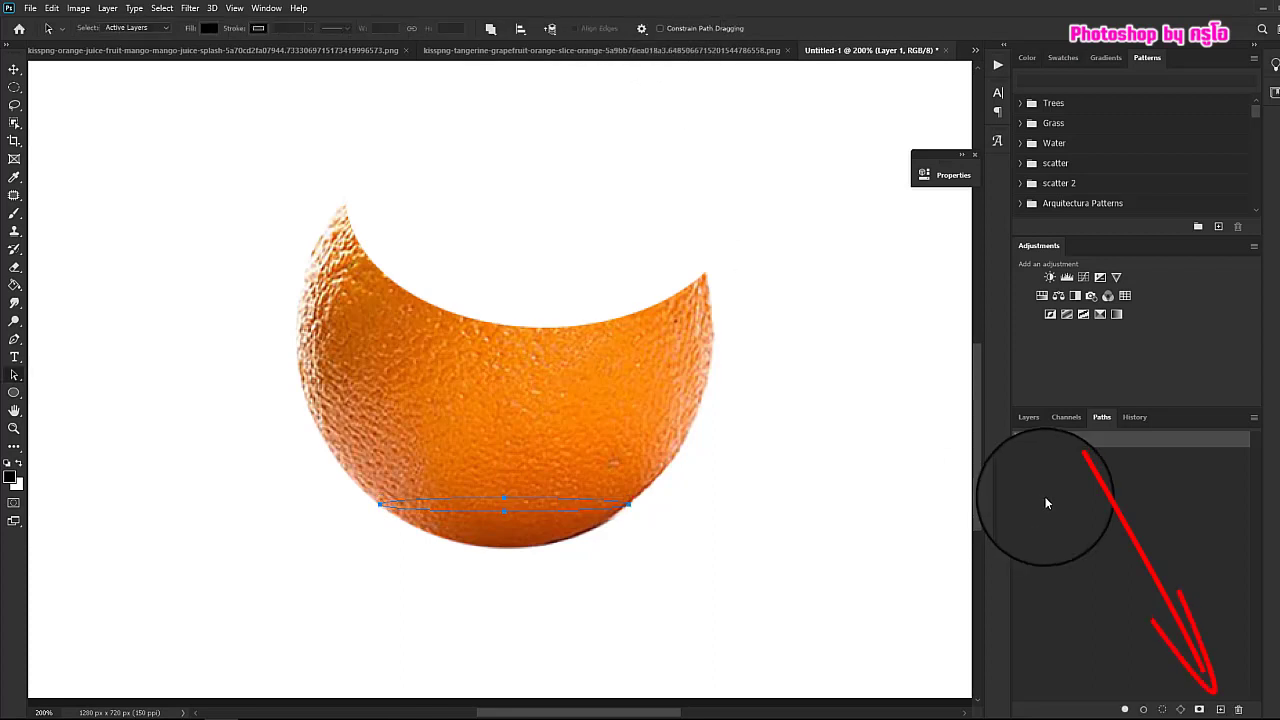
Duplicate Path 1, place the copy above it in the path order, and rename the copy Path 2
drag(1022, 443, 1221, 710)
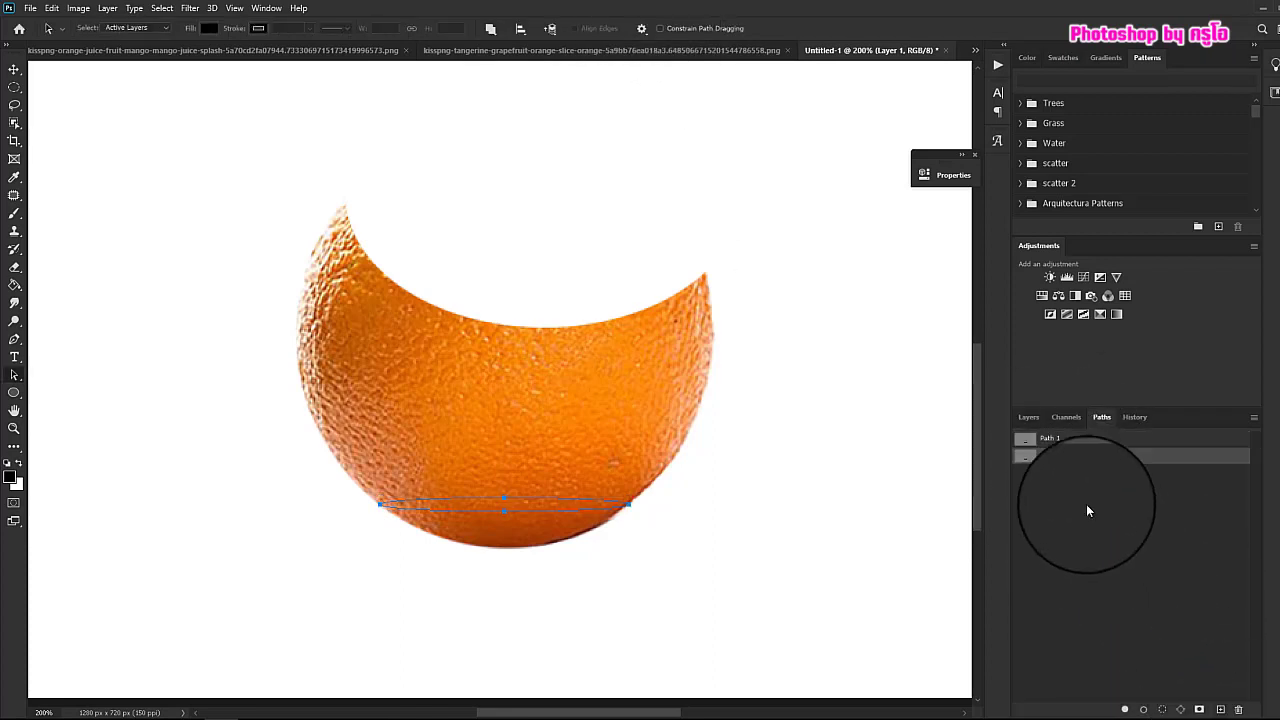
drag(1057, 457, 1062, 436)
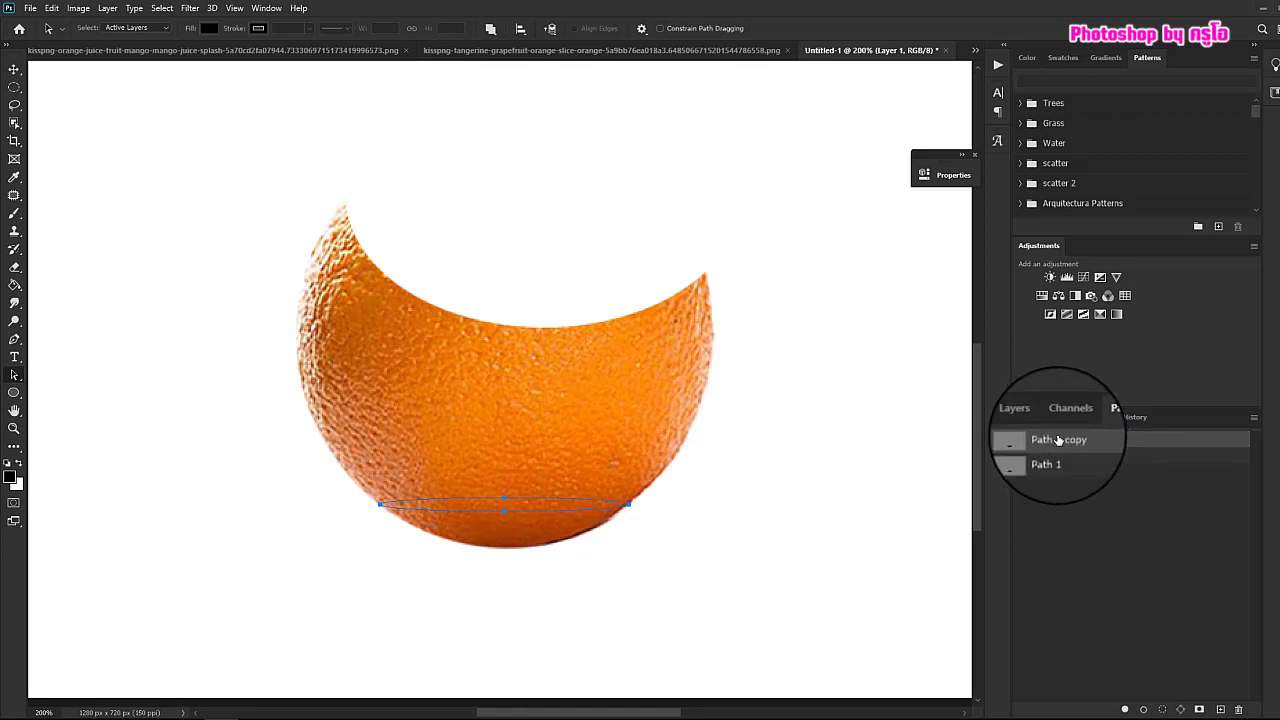
double_click(1055, 440)
text(Path 2)
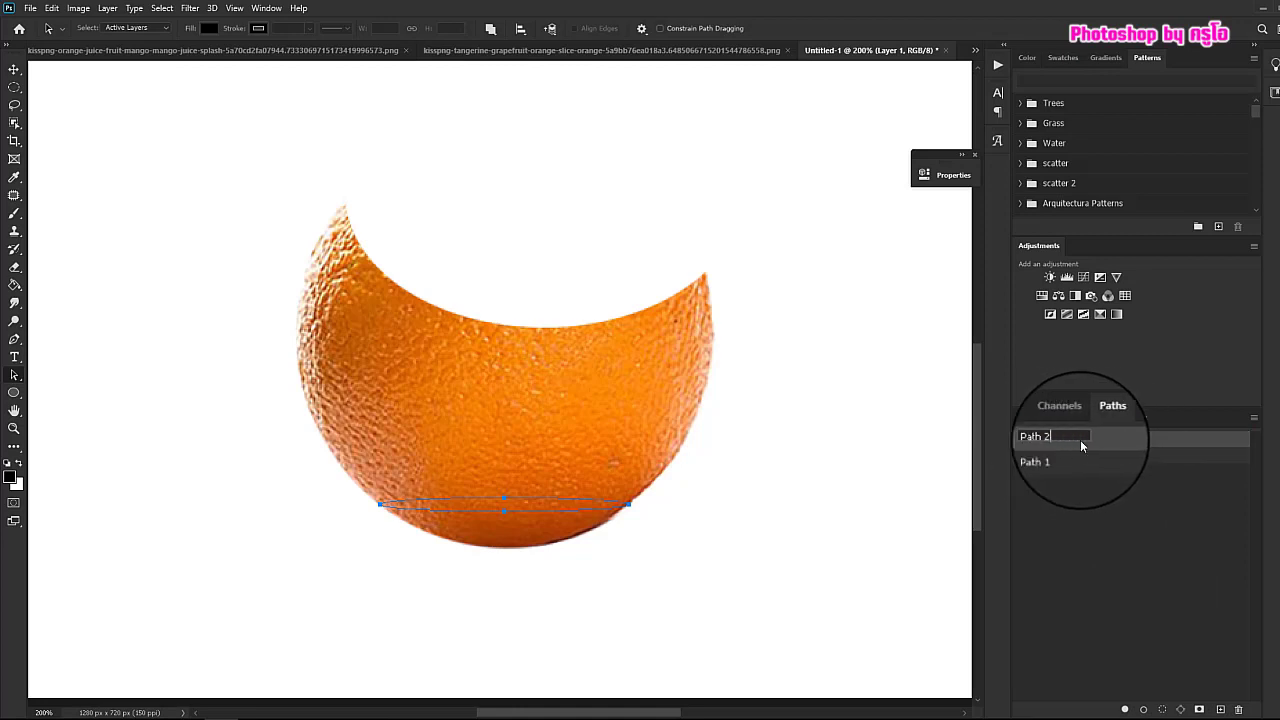
key(Return)
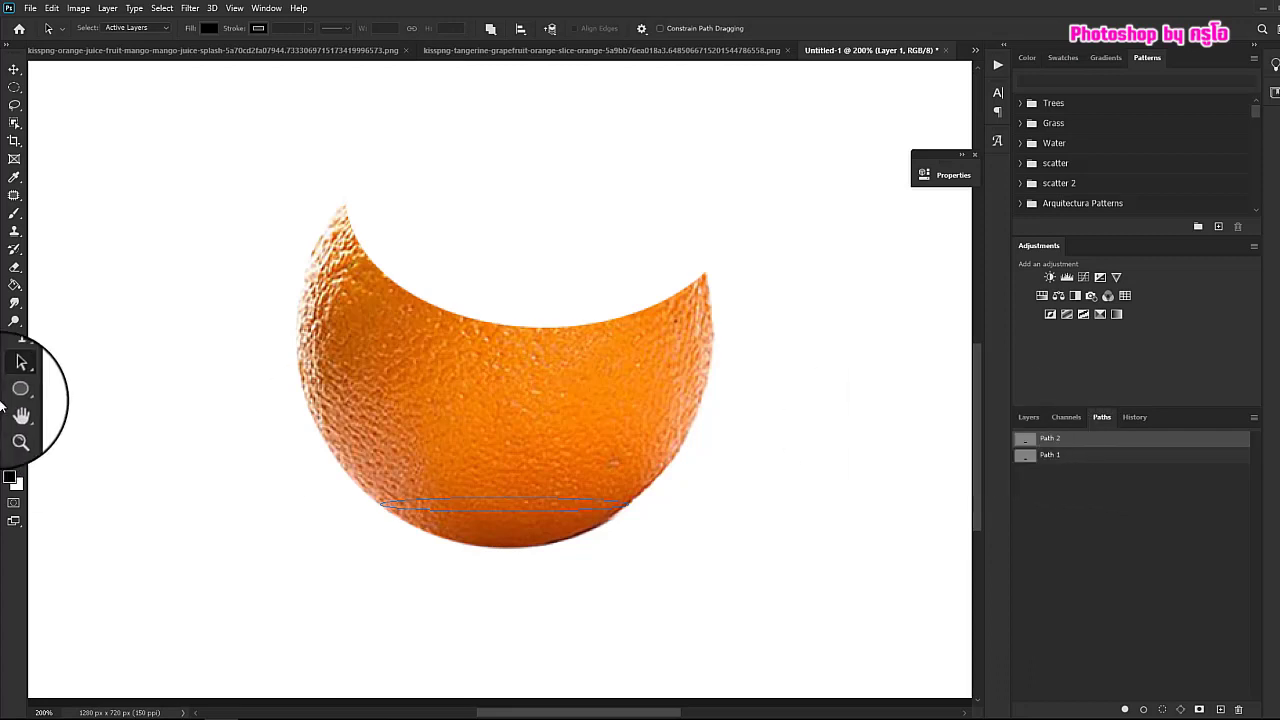
Move the Path 2 ellipse a little above Path 1's and widen it to about 118.89% so its ends reach the orange's edges
drag(507, 502, 506, 469)
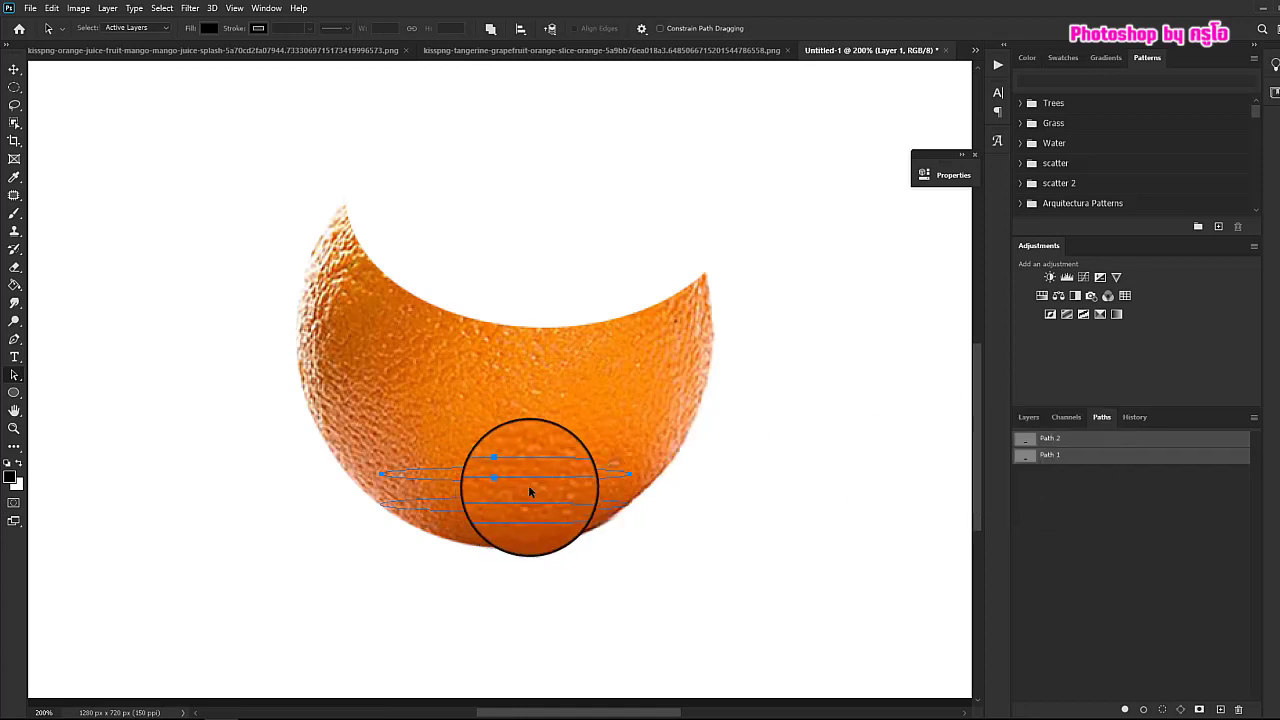
drag(539, 470, 541, 484)
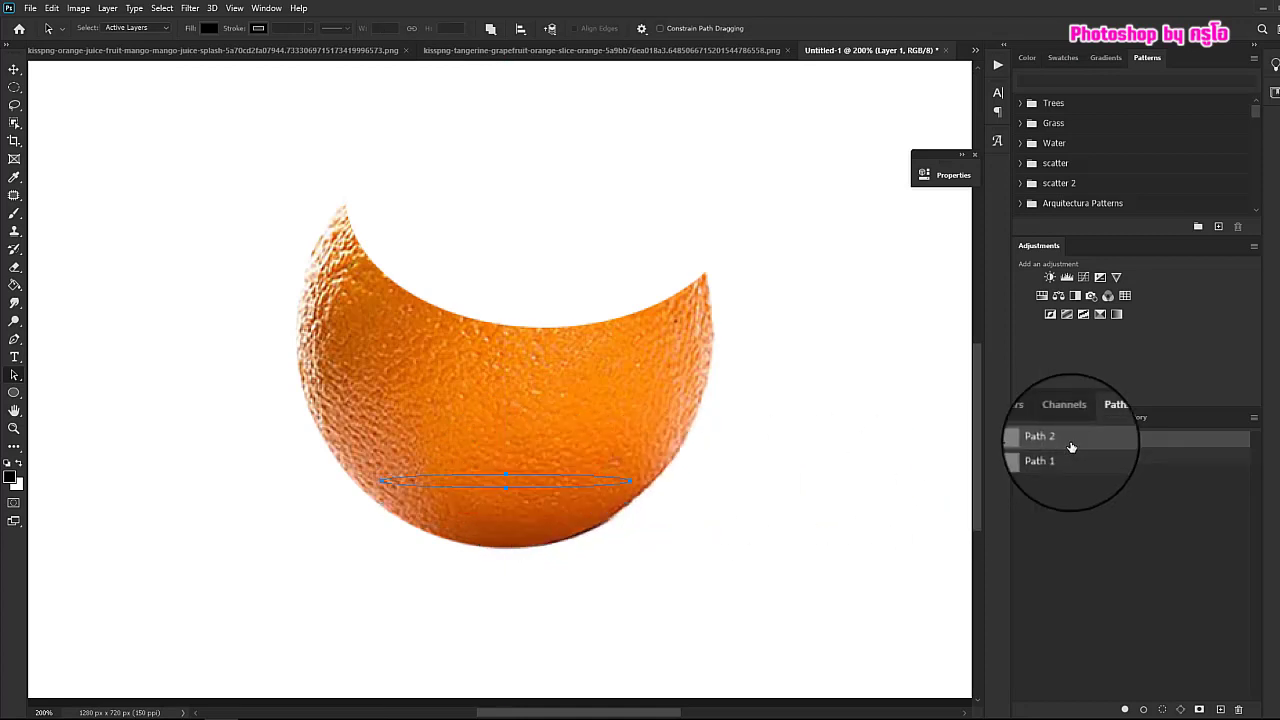
key(ctrl+t)
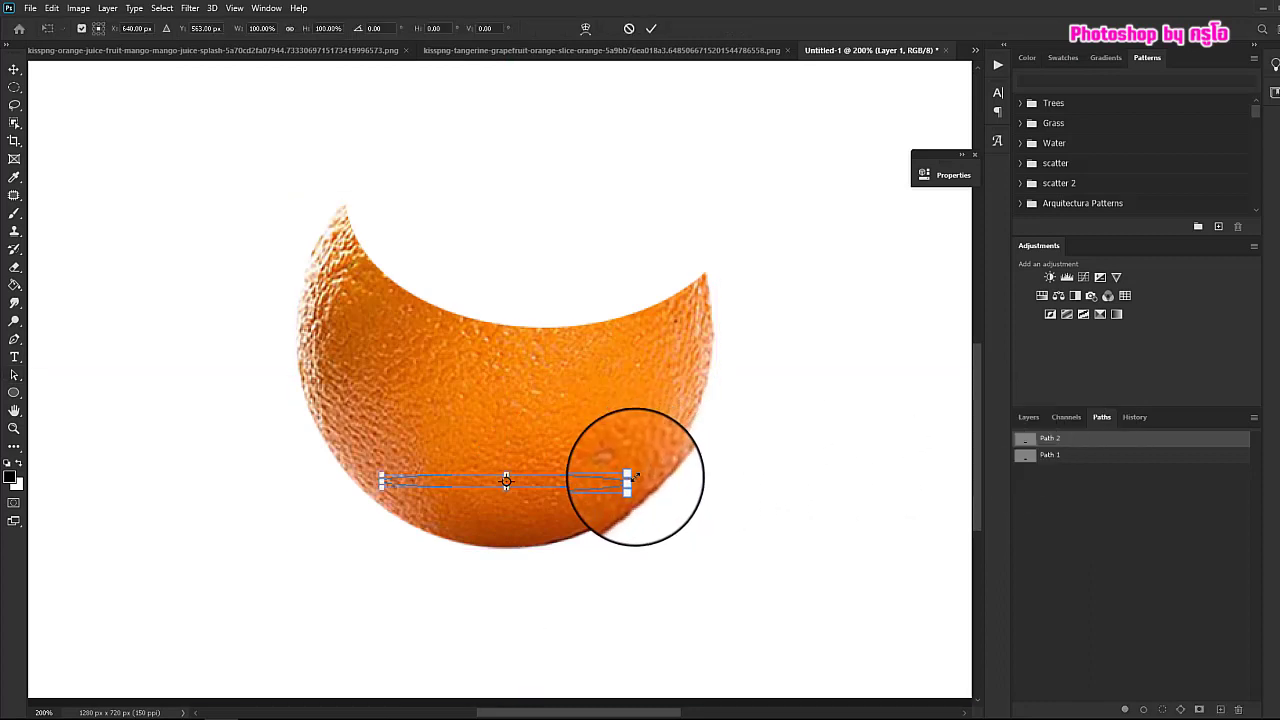
drag(630, 480, 651, 480)
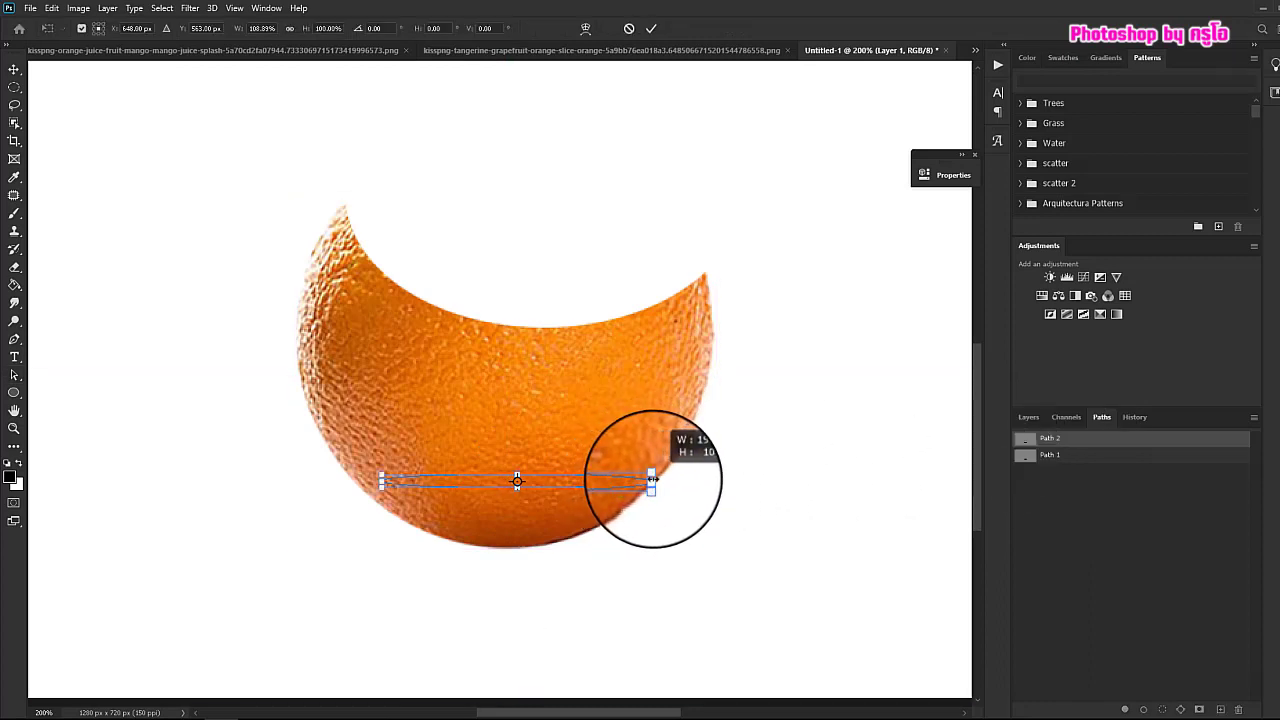
drag(381, 482, 358, 482)
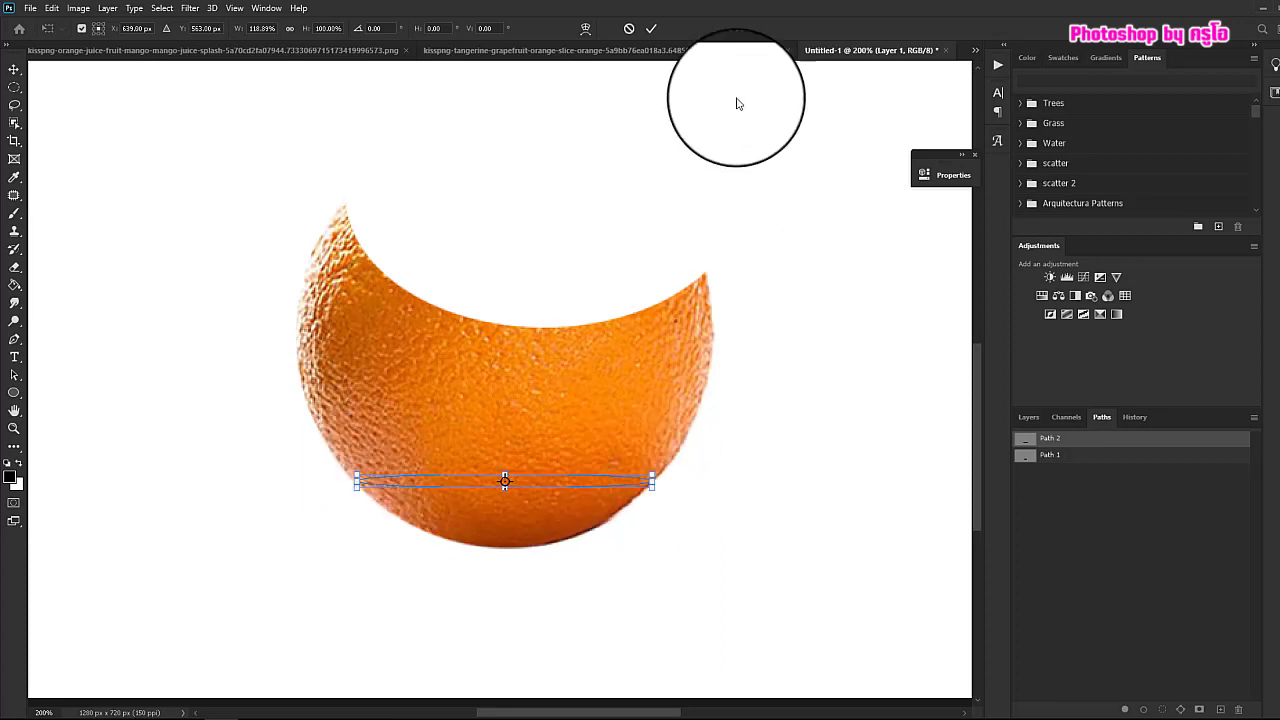
click(650, 31)
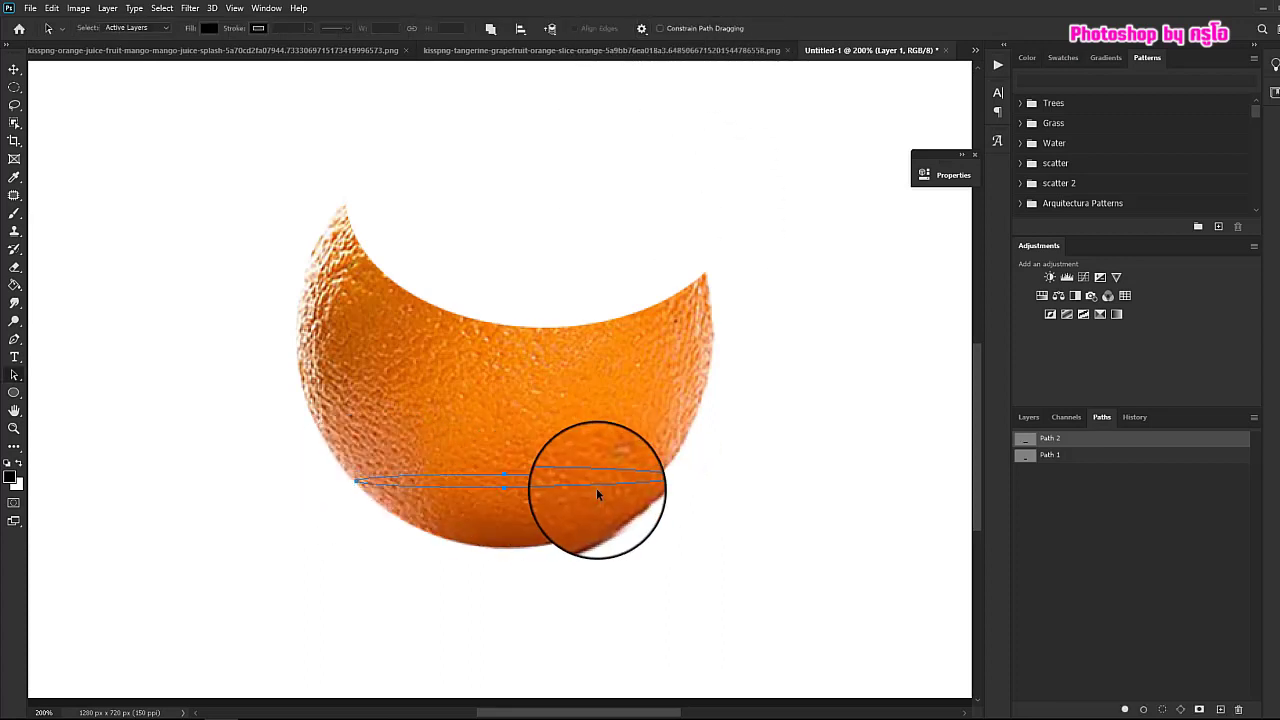
Select Path 1 and Path 2 together, load both ellipses as a selection, and return to the layer list
click(1071, 457)
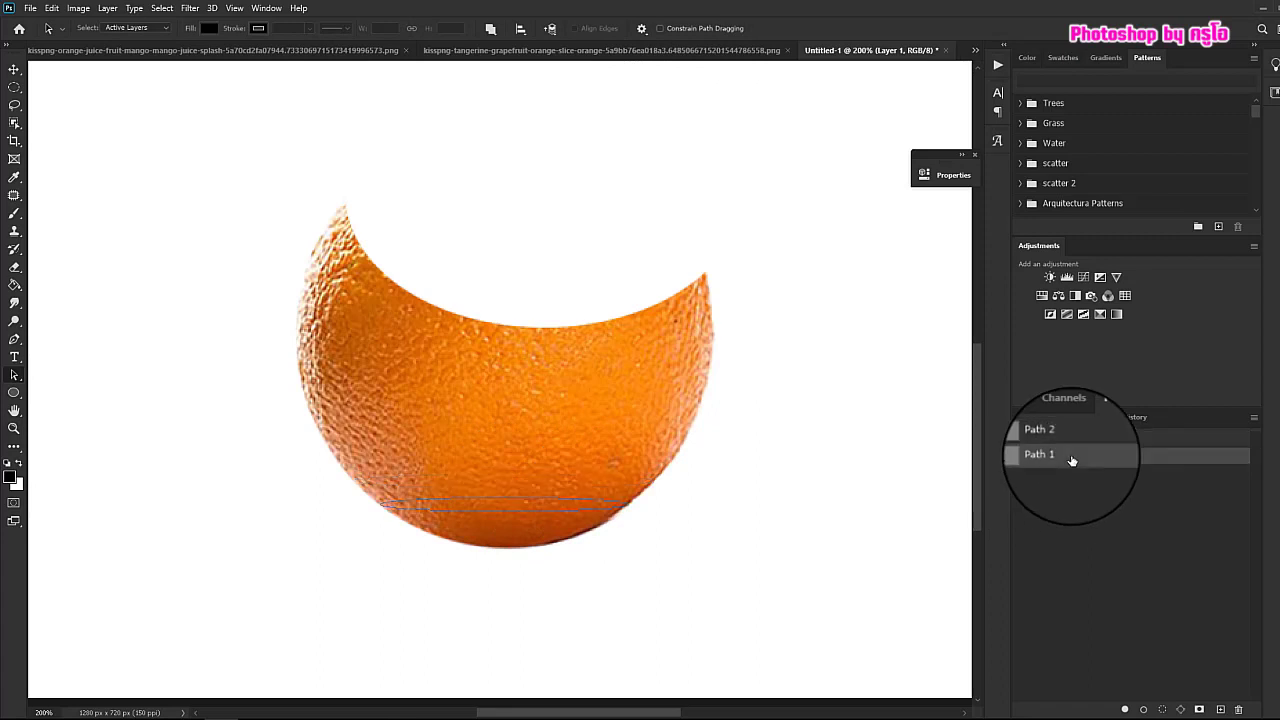
shift+click(1062, 443)
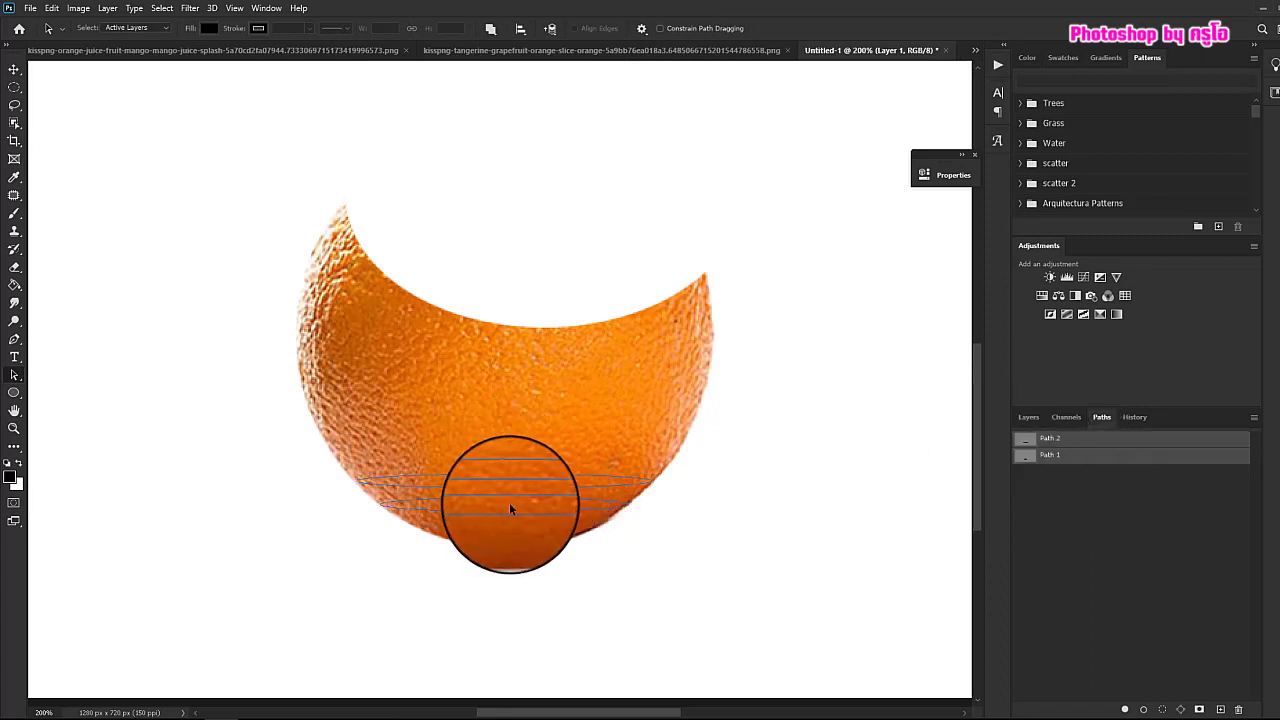
click(1030, 418)
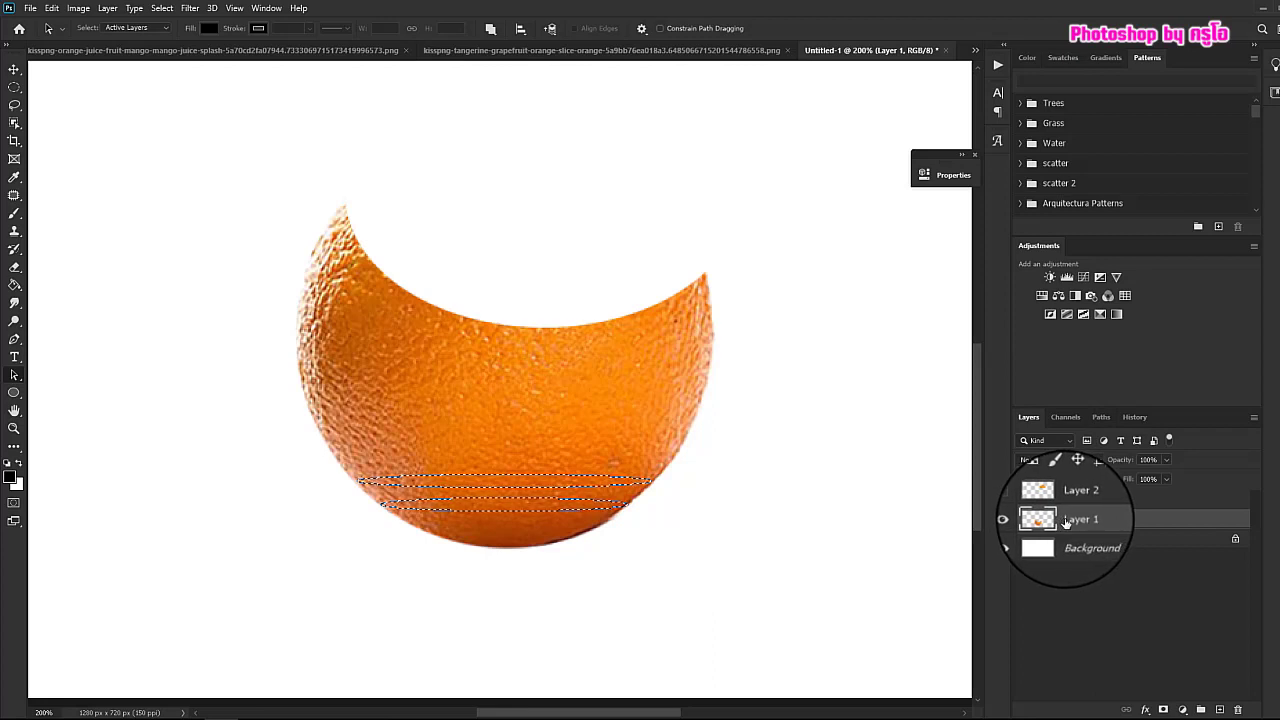
Add a rectangular marquee about 16 px high, spanning the orange's width between the two ellipses, to the current selection
click(15, 88)
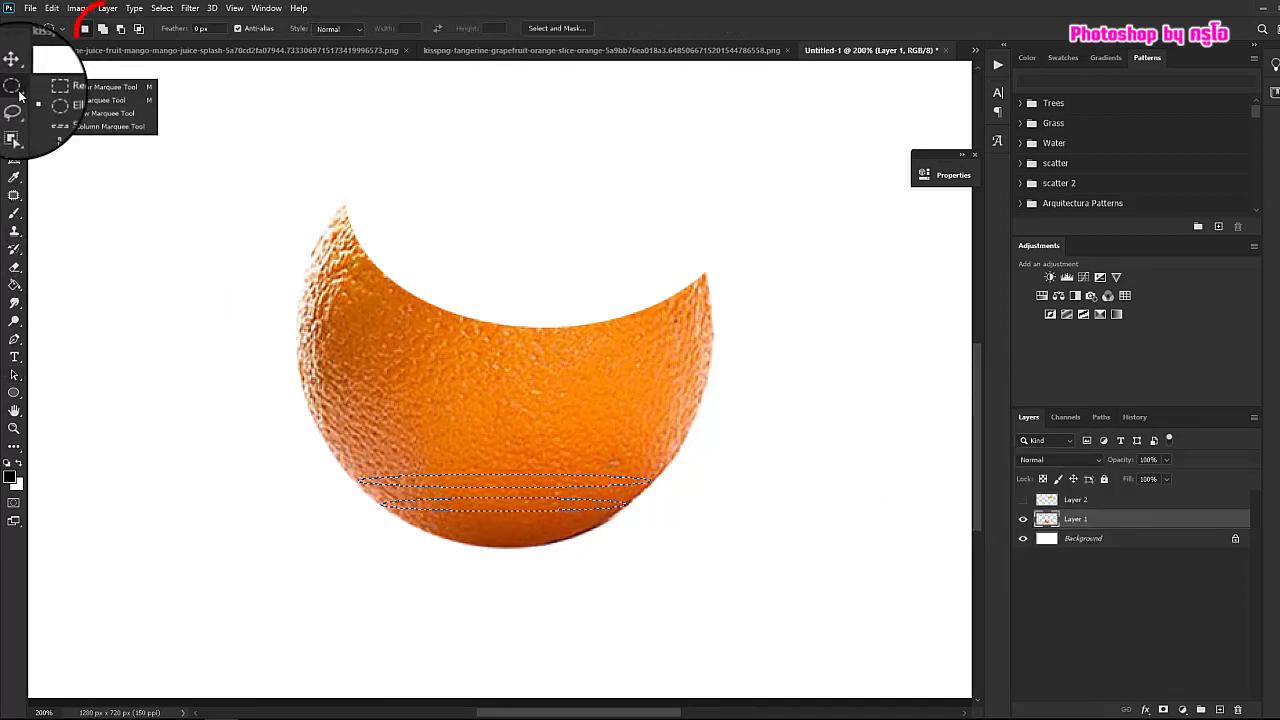
click(100, 87)
click(103, 28)
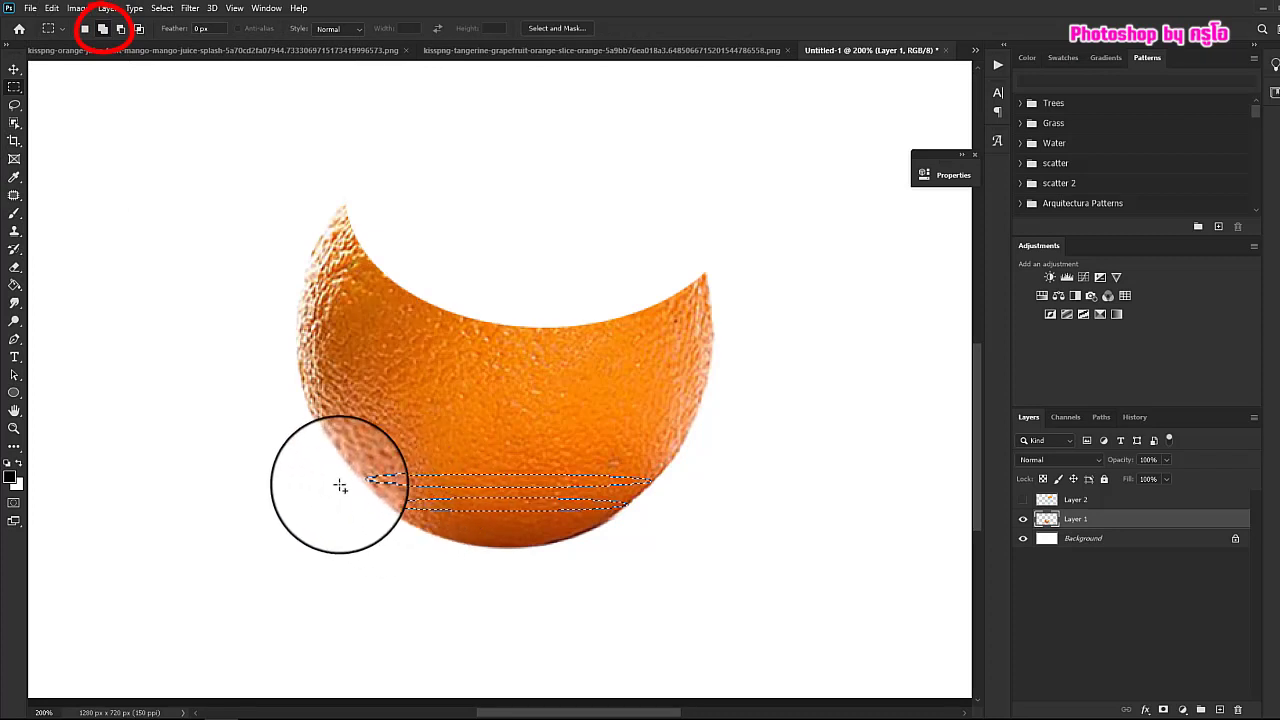
drag(337, 484, 655, 507)
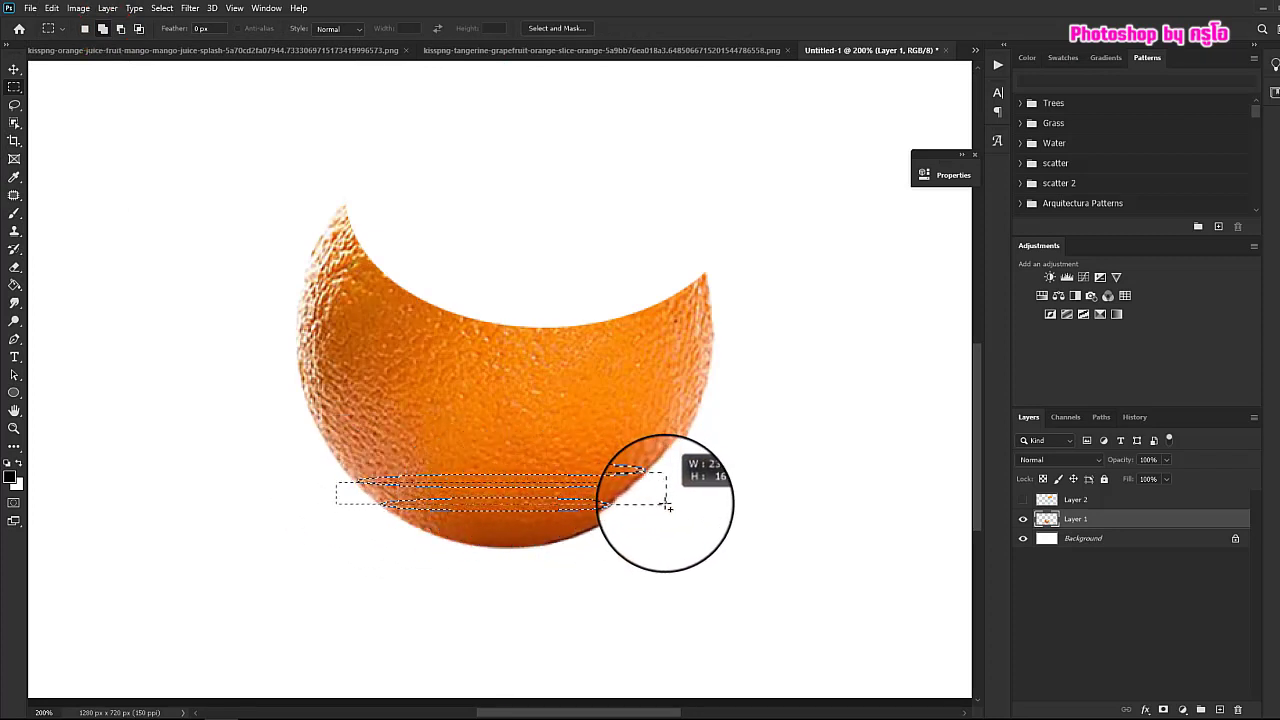
Limit the band selection to Layer 1's pixels, subtract the Path 2 ellipse from it, and return to the layer list
drag(698, 512, 713, 513)
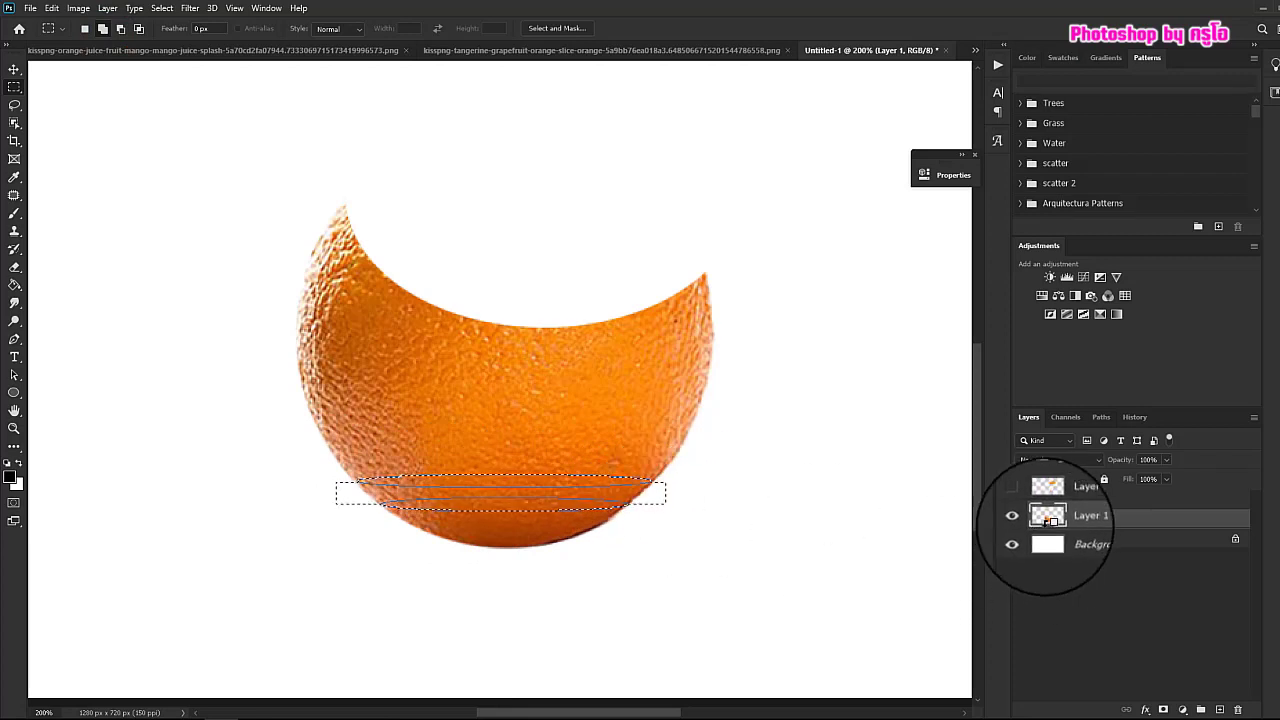
ctrl+alt+shift+click(1046, 521)
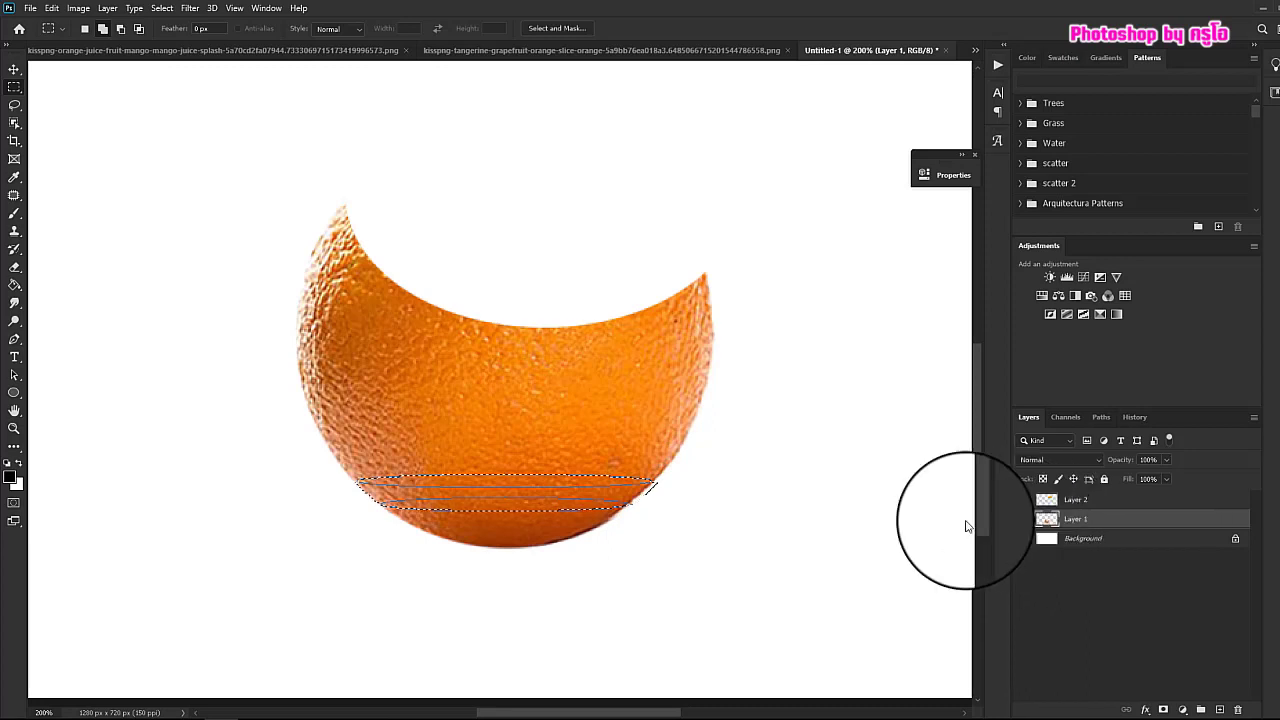
click(1101, 416)
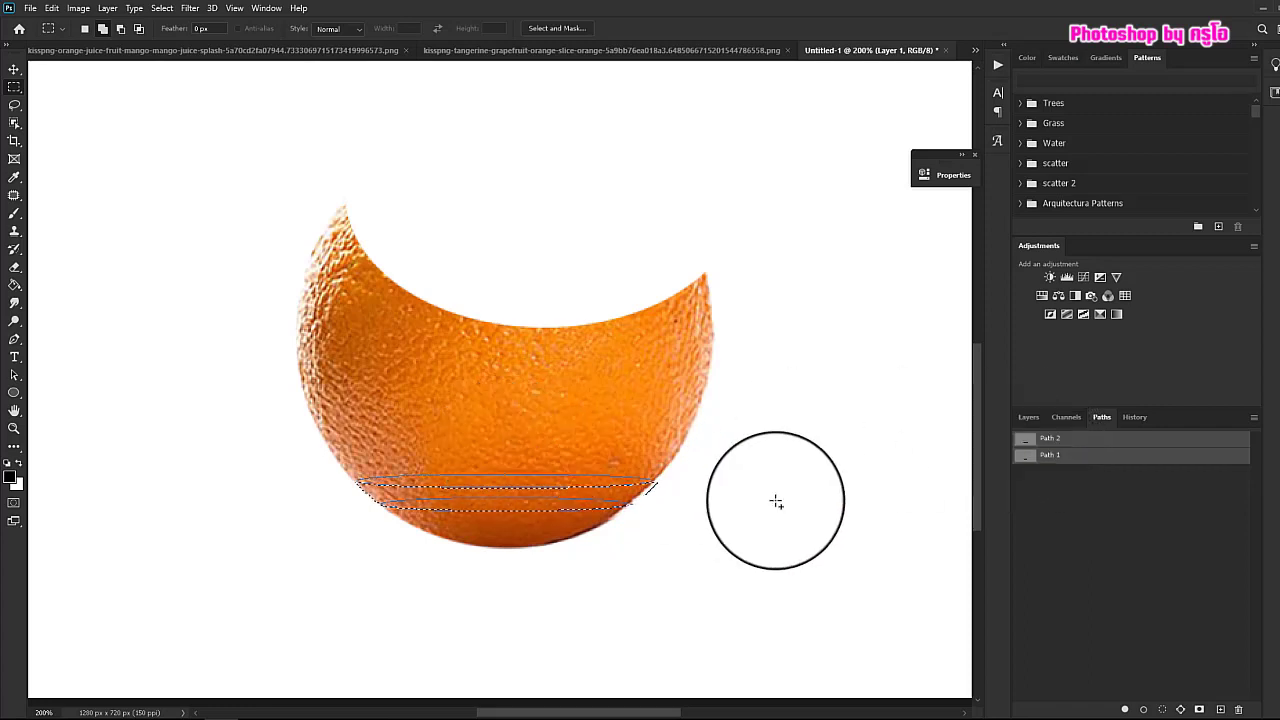
click(1030, 424)
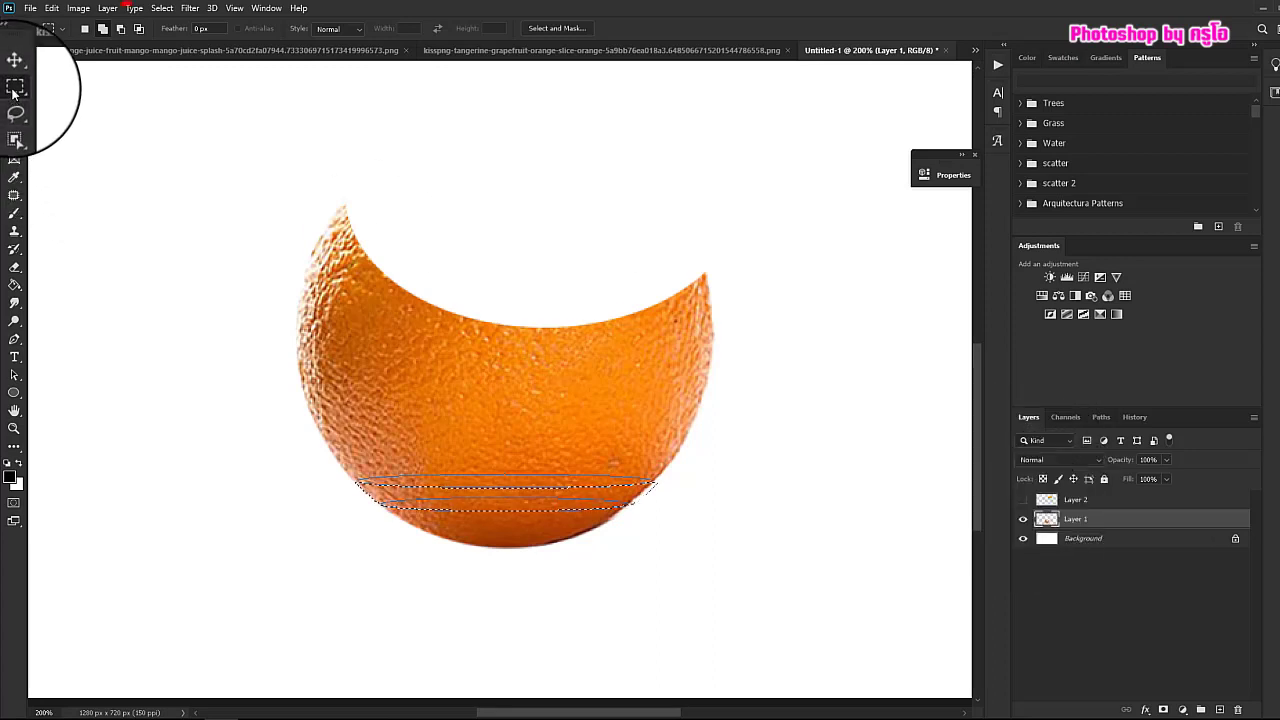
Subtract a rectangular marquee over the area above the band from the selection, then cut the band from Layer 1 to a new layer
click(120, 29)
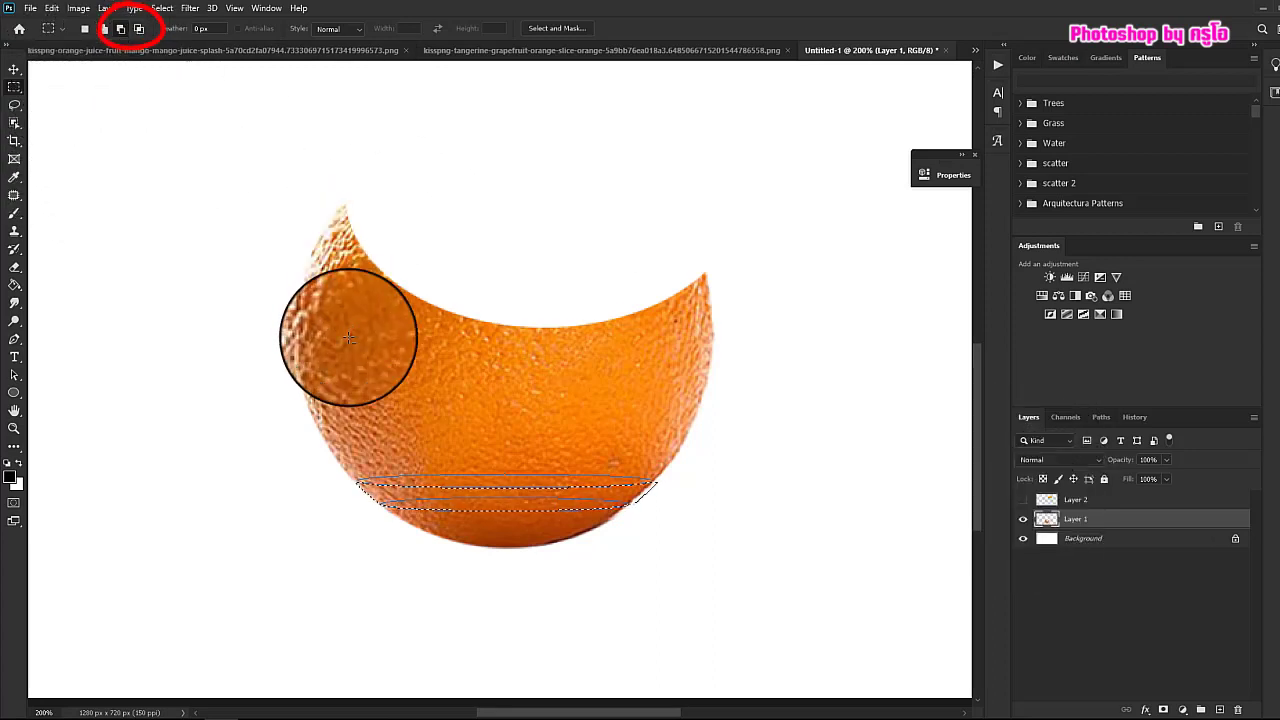
mouse_move(219, 196)
mouse_down()
mouse_move(300, 260)
mouse_move(775, 438)
mouse_move(798, 452)
mouse_move(805, 479)
mouse_up()
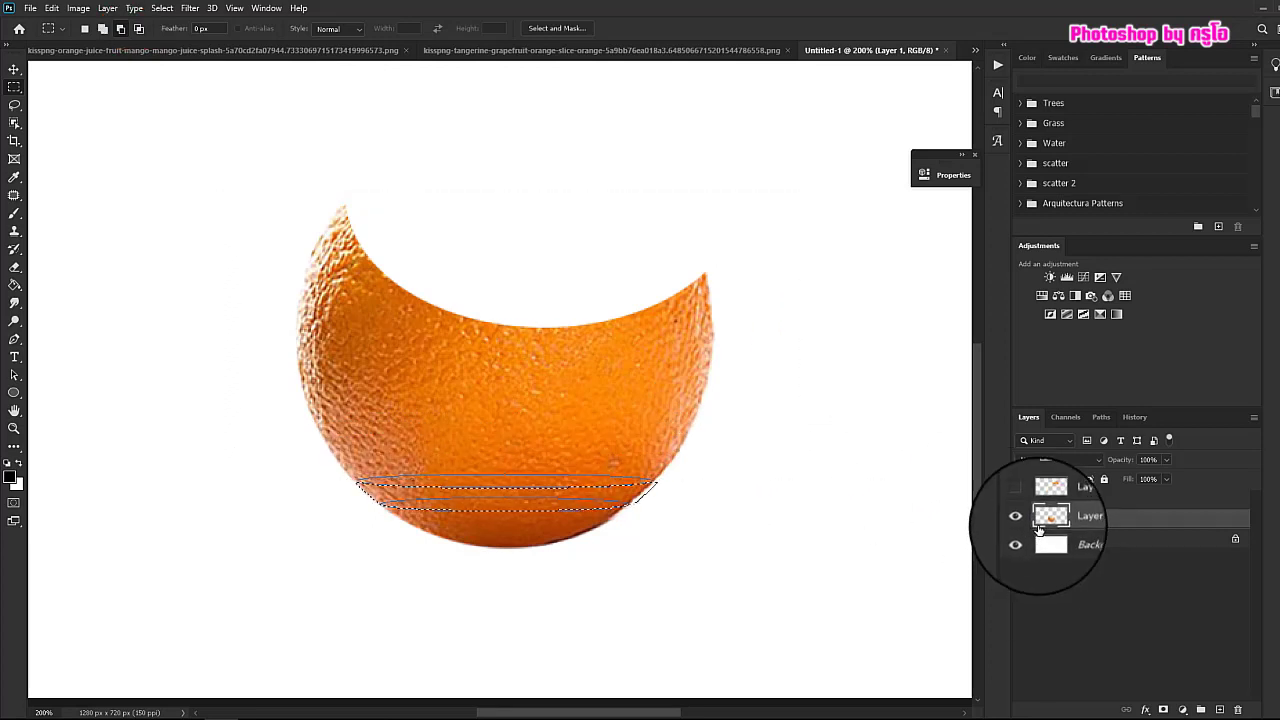
click(107, 8)
mouse_move(116, 22)
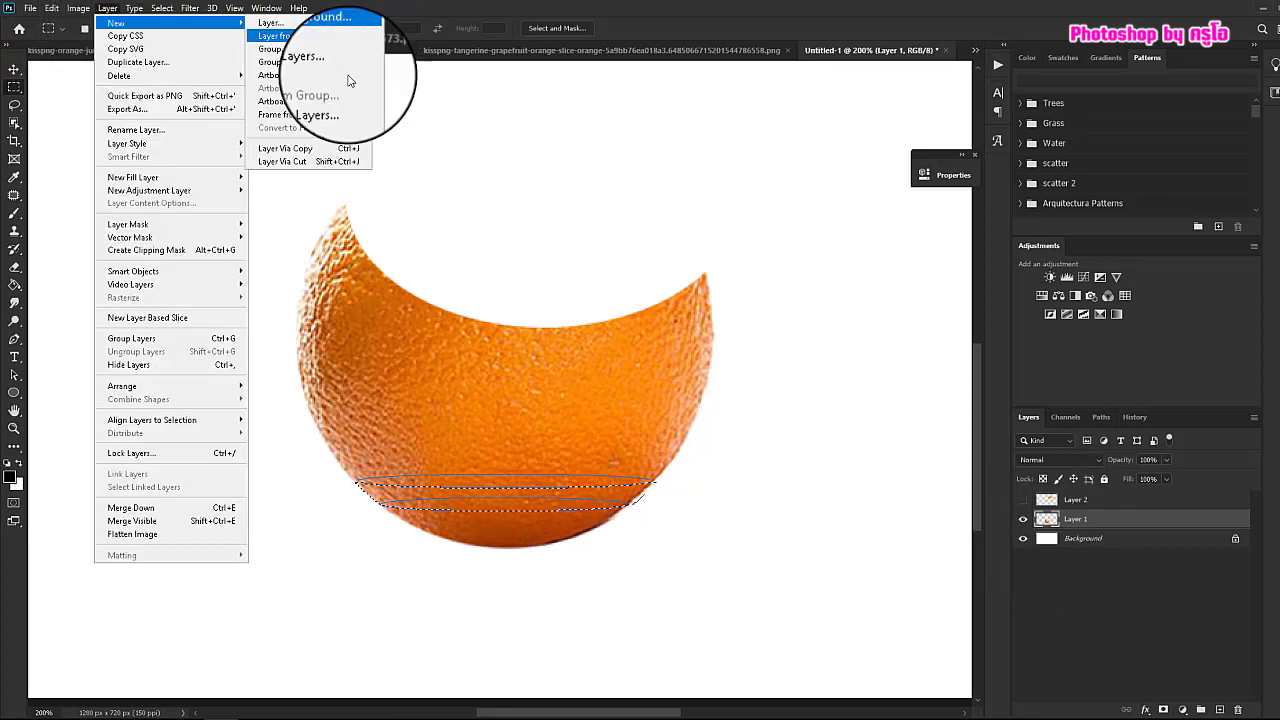
click(318, 165)
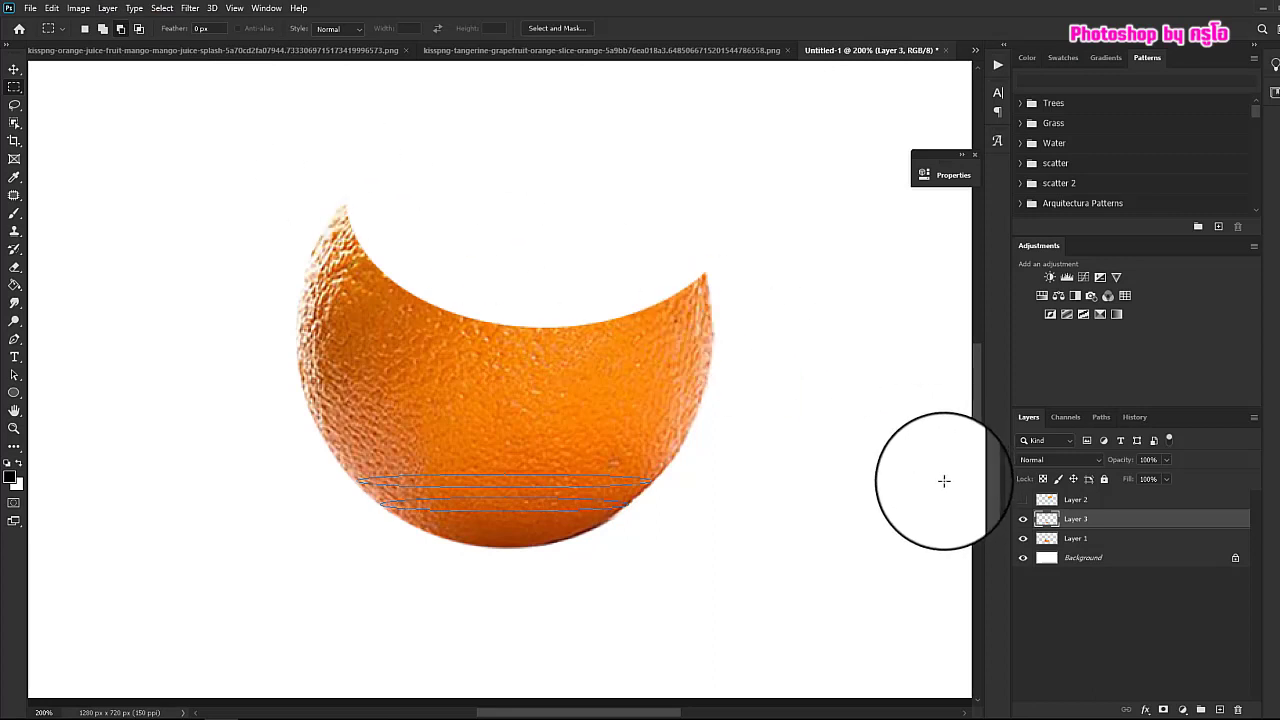
Toggle the visibility of Layer 3 to examine the band cut out of the orange, selecting Layer 1 along the way
click(1017, 525)
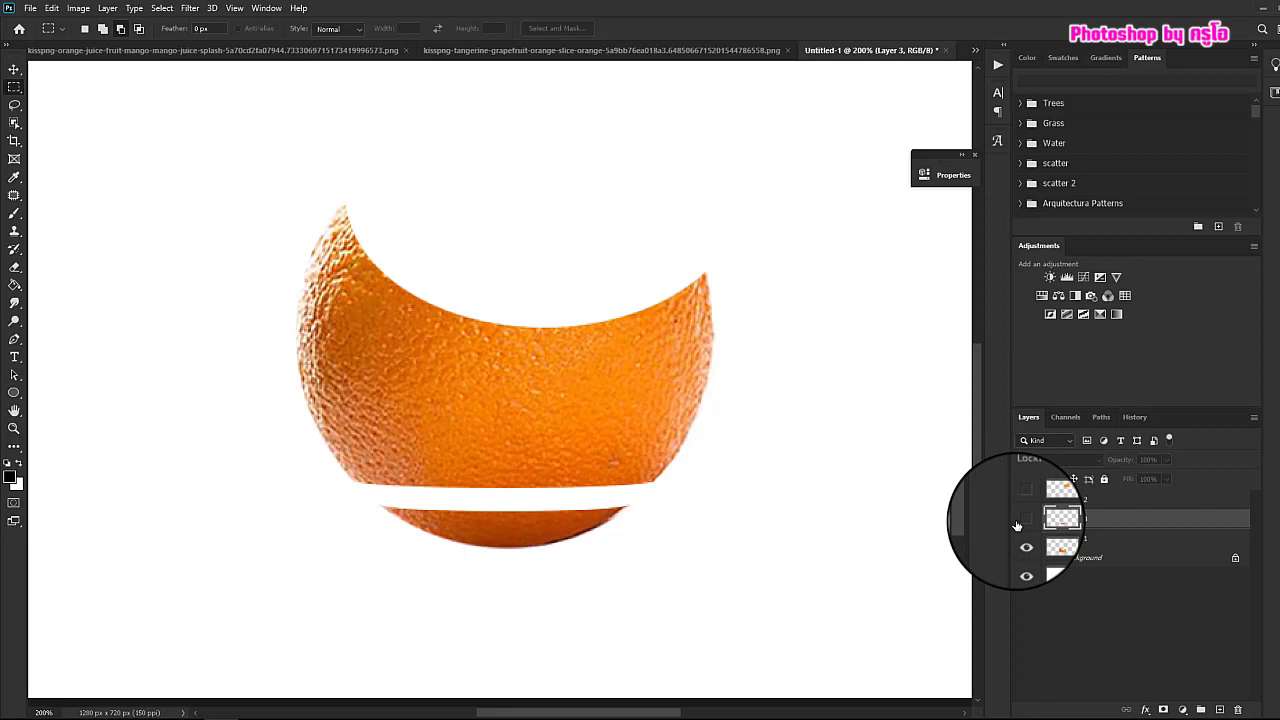
click(1017, 525)
click(1017, 525)
click(1017, 525)
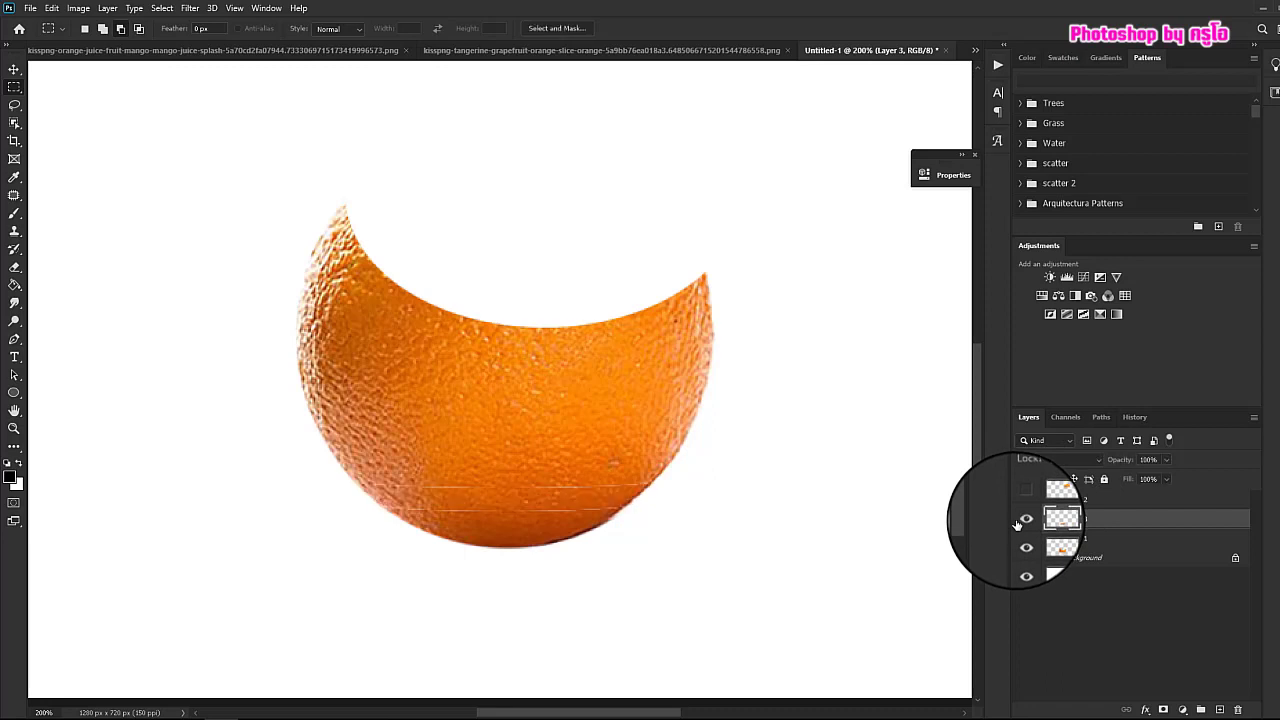
click(1080, 538)
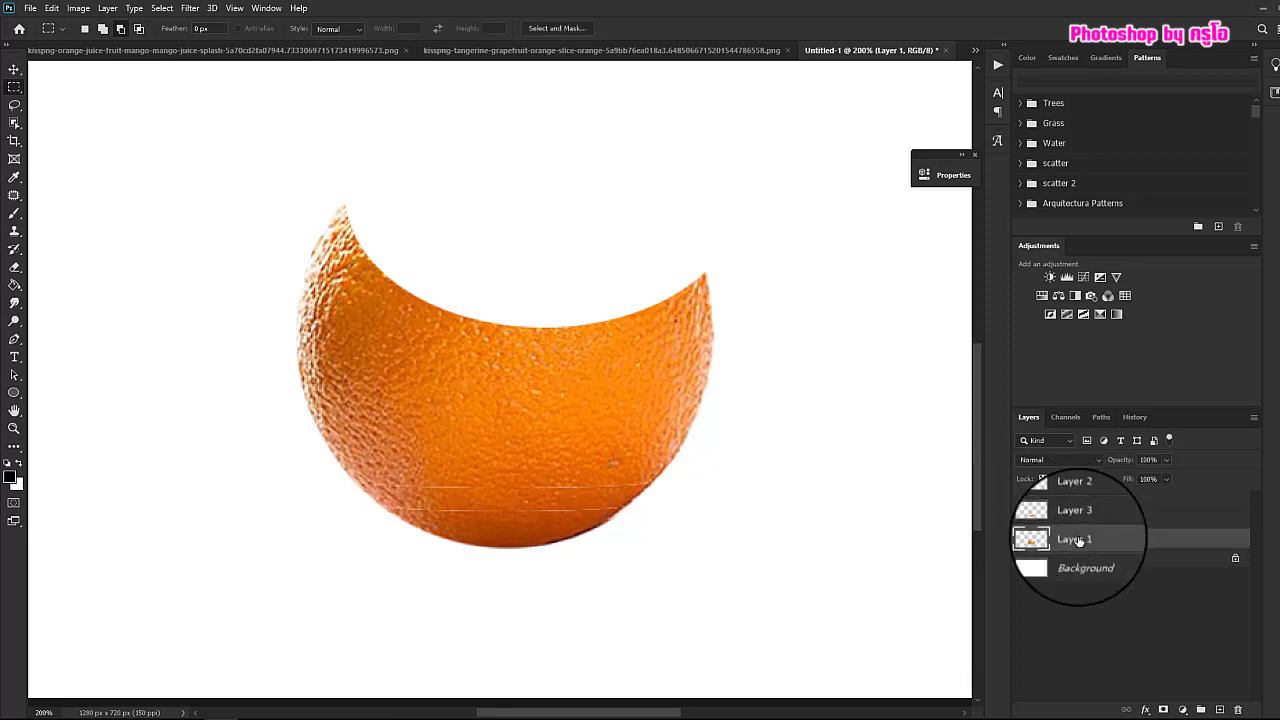
click(1023, 519)
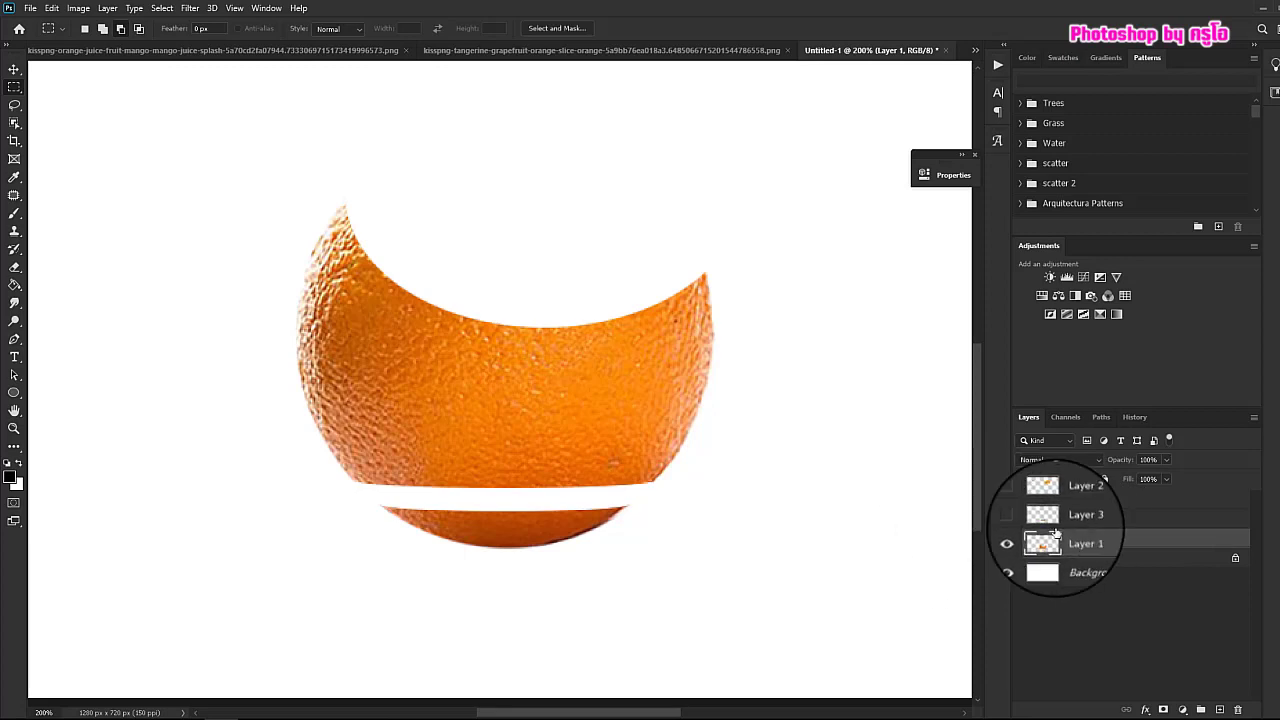
click(1022, 520)
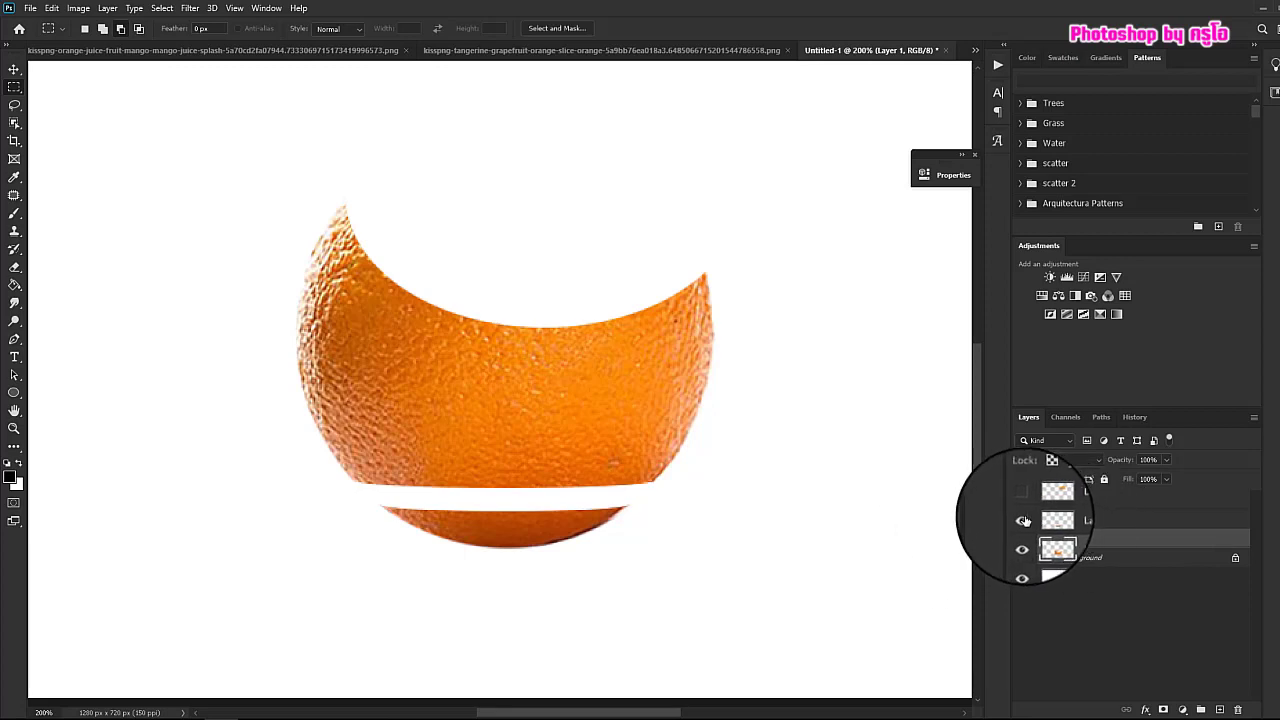
Rename Layer 3 as slice1, hide it, and make Layer 1 the active layer
double_click(1078, 521)
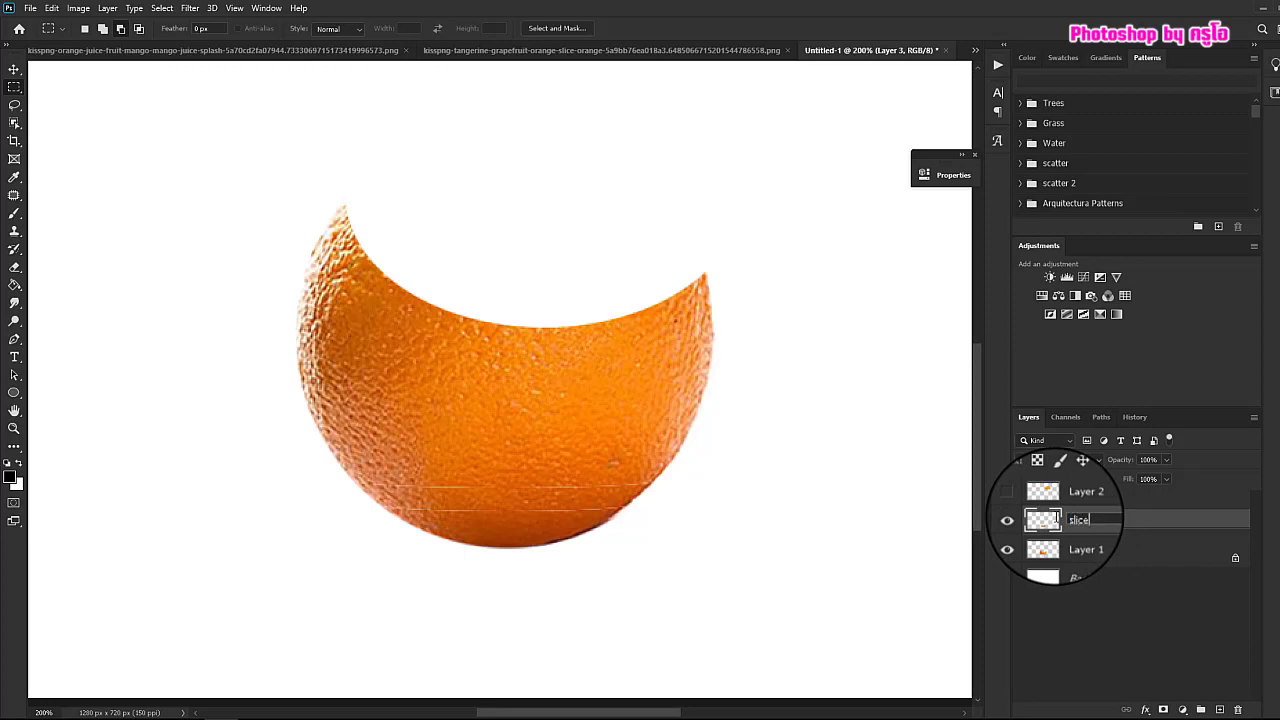
key(Return)
click(1075, 549)
click(1077, 520)
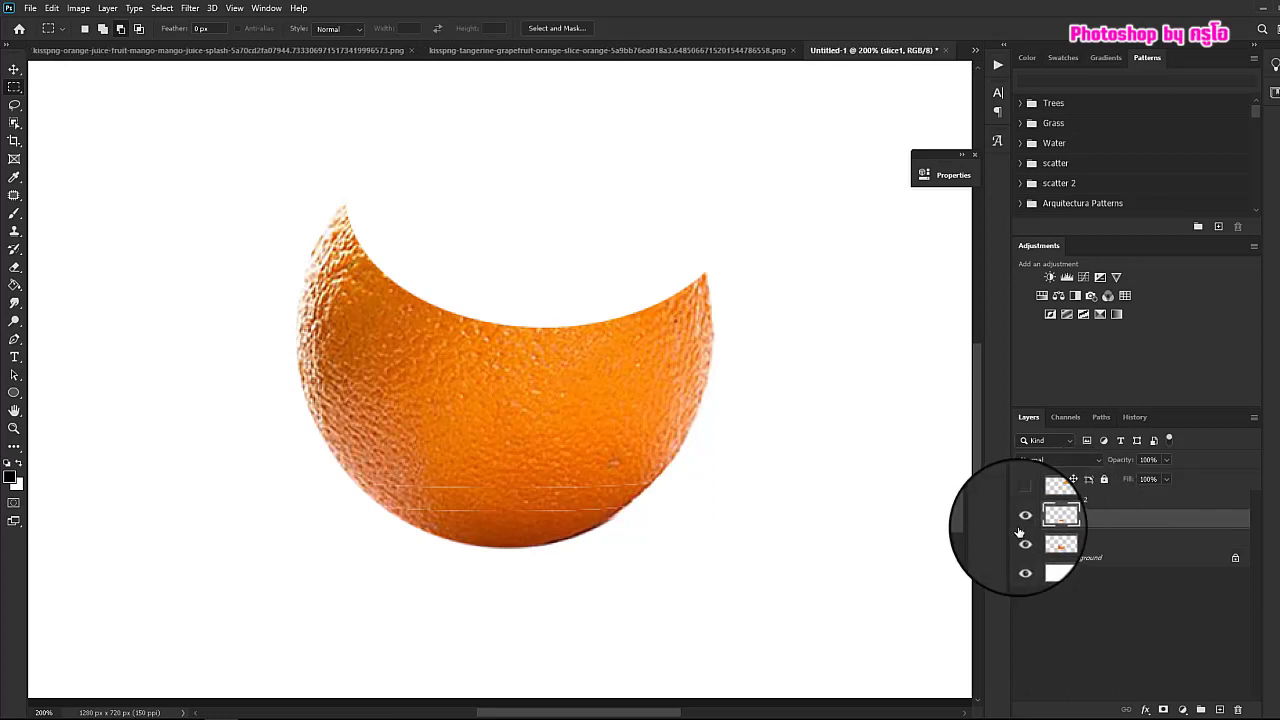
click(1023, 522)
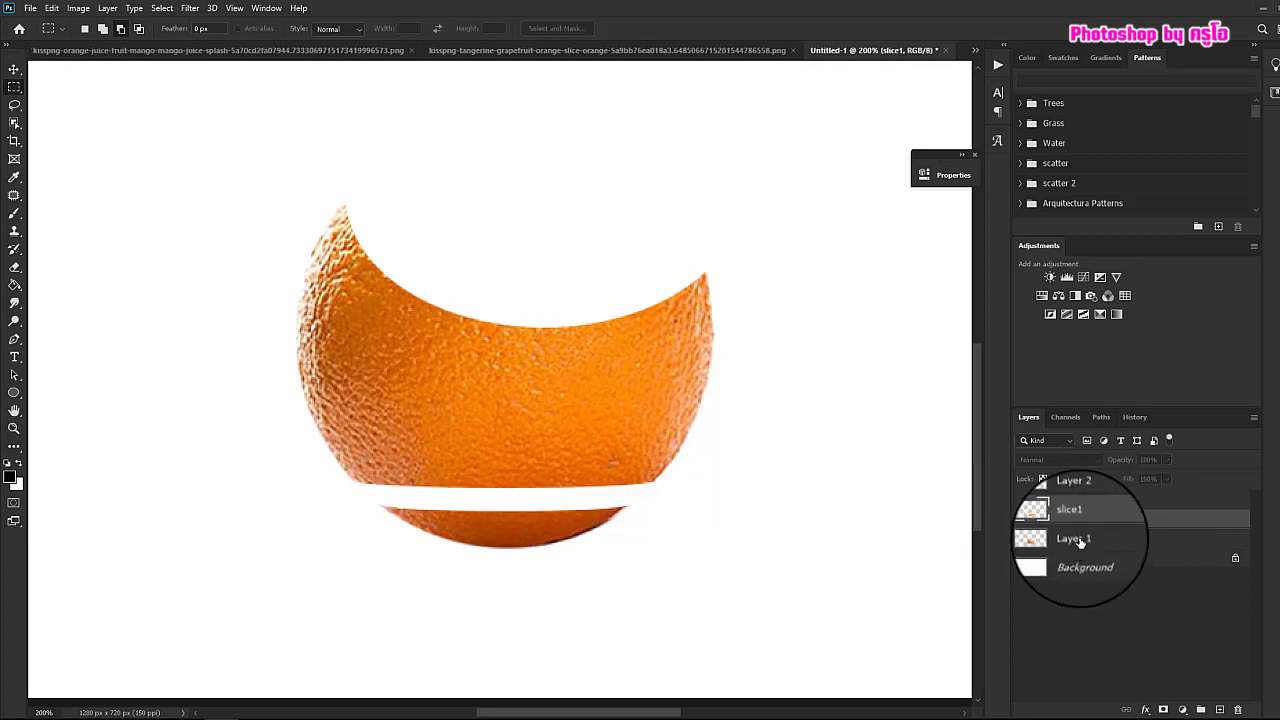
click(1079, 541)
Duplicate Path 2, keep the copy first in the path order, and rename it Path 3
click(1107, 420)
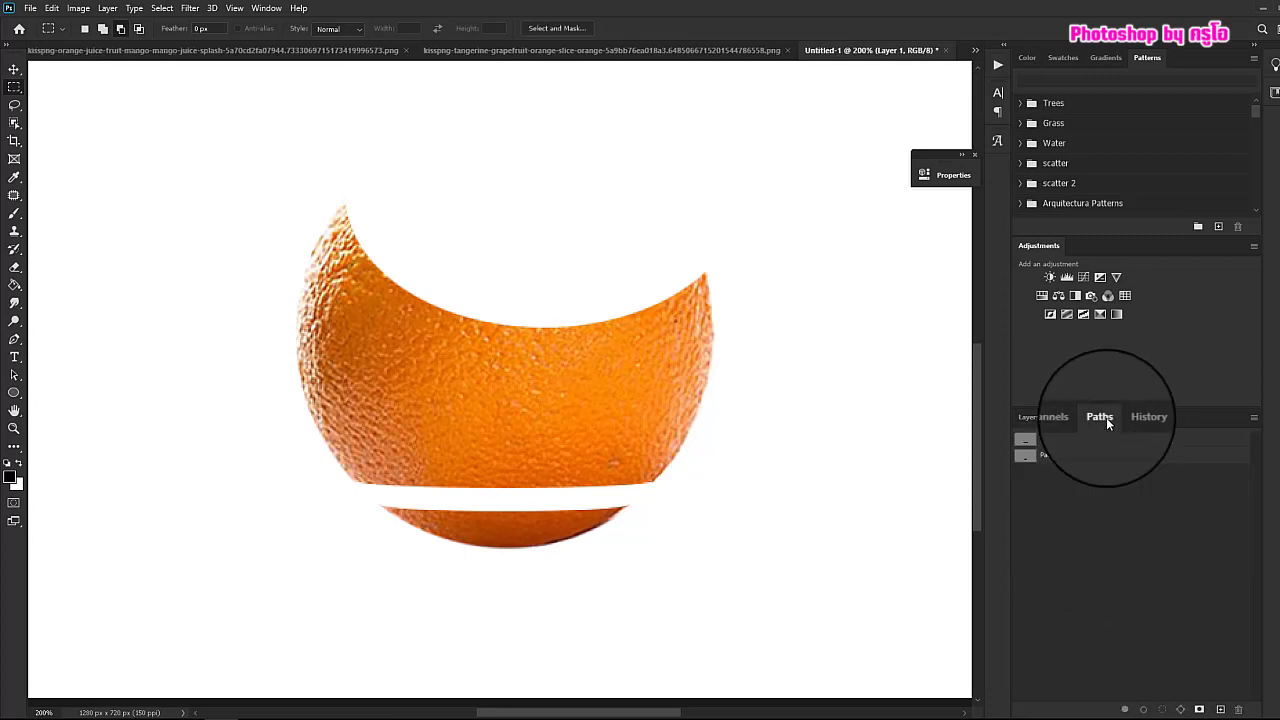
click(1062, 438)
drag(1024, 443, 1220, 709)
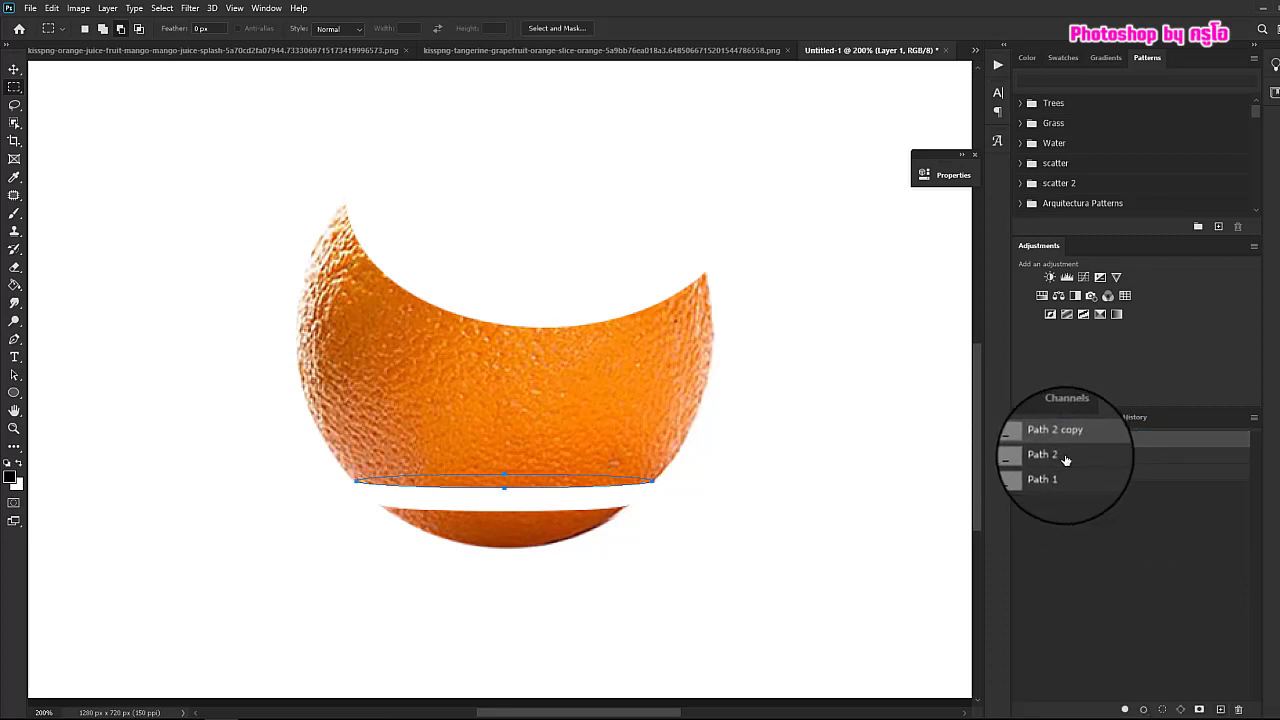
double_click(1055, 438)
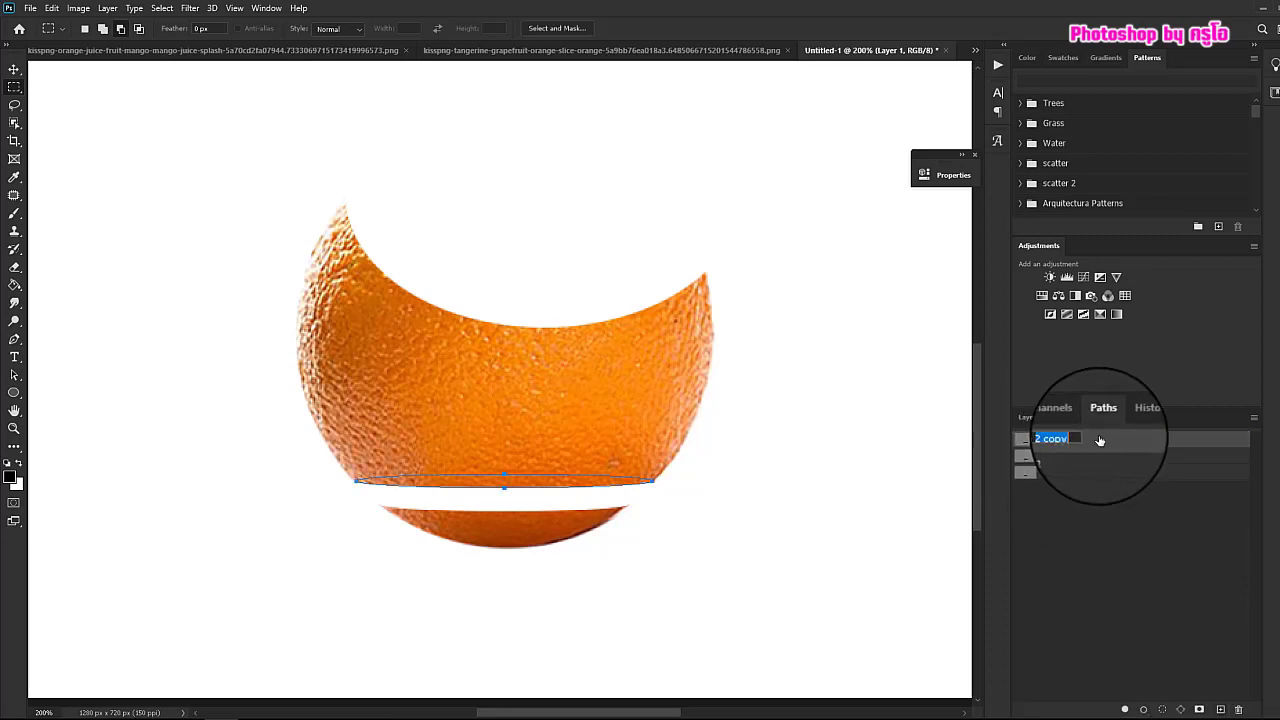
text(Path 3)
key(Return)
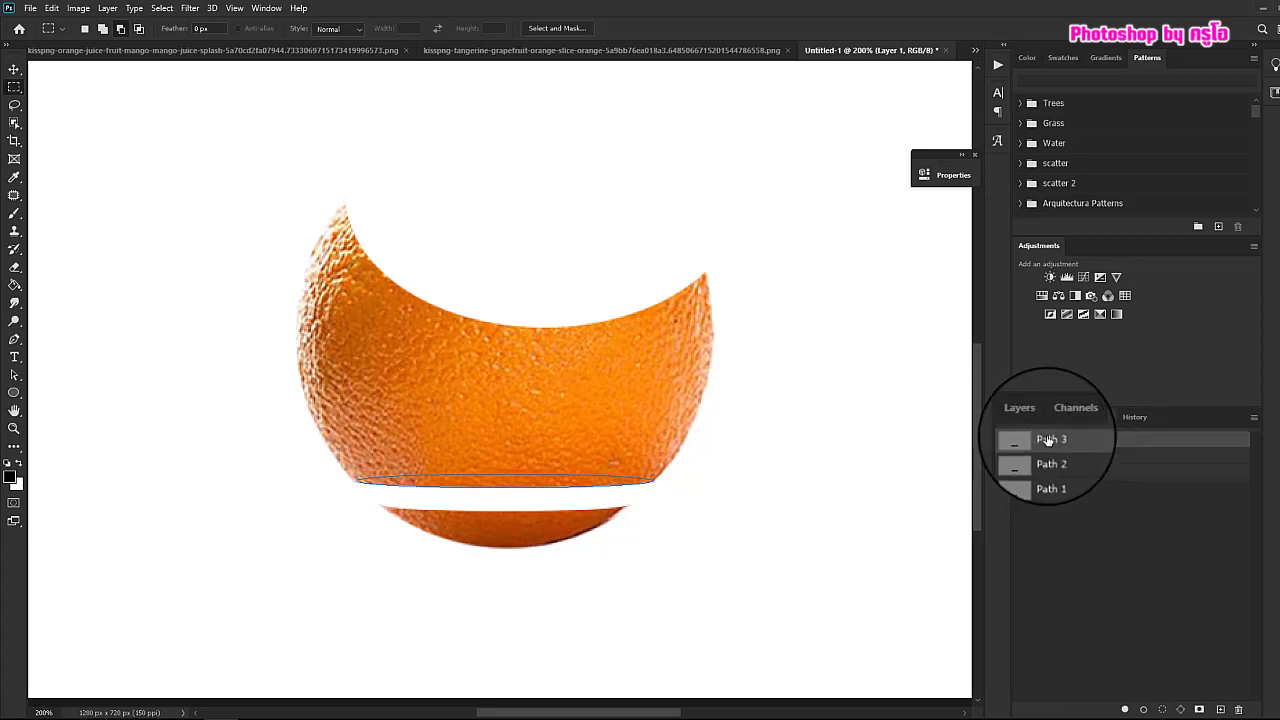
Move the Path 3 ellipse a little above the cut-out gap and widen it to about 116% so its ends reach the orange's edges
click(14, 375)
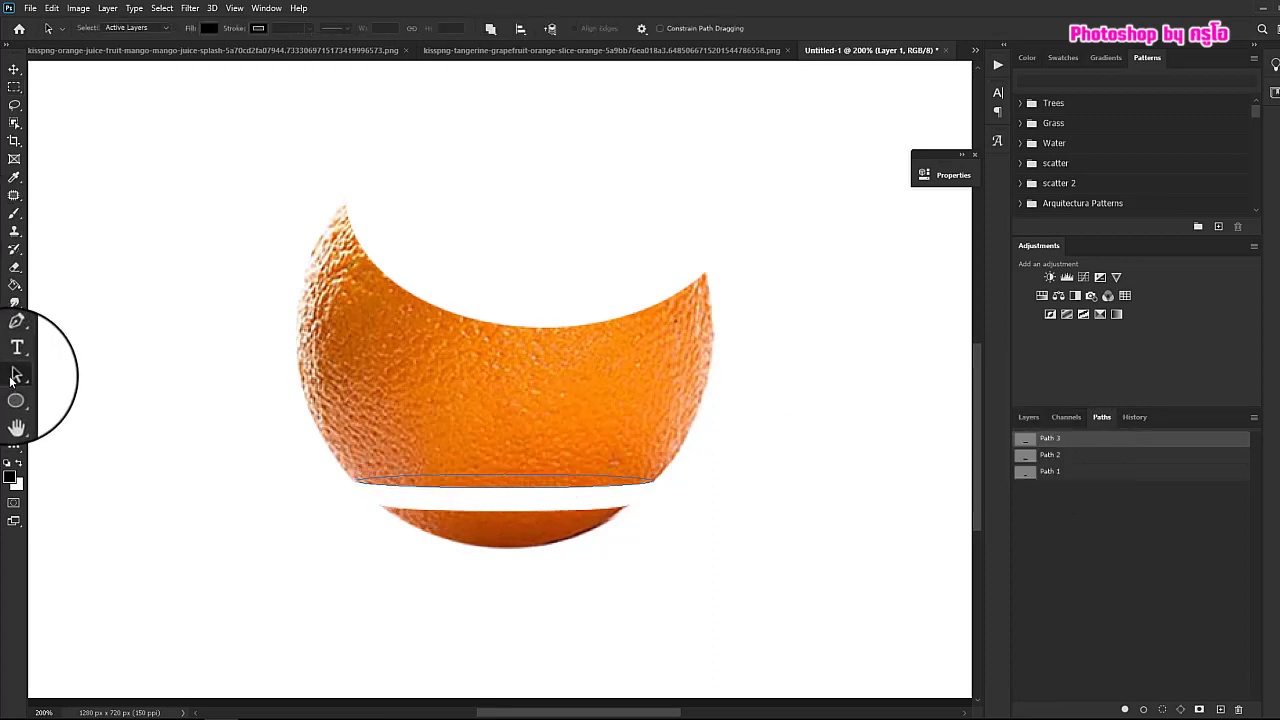
drag(491, 487, 490, 444)
key(ctrl+t)
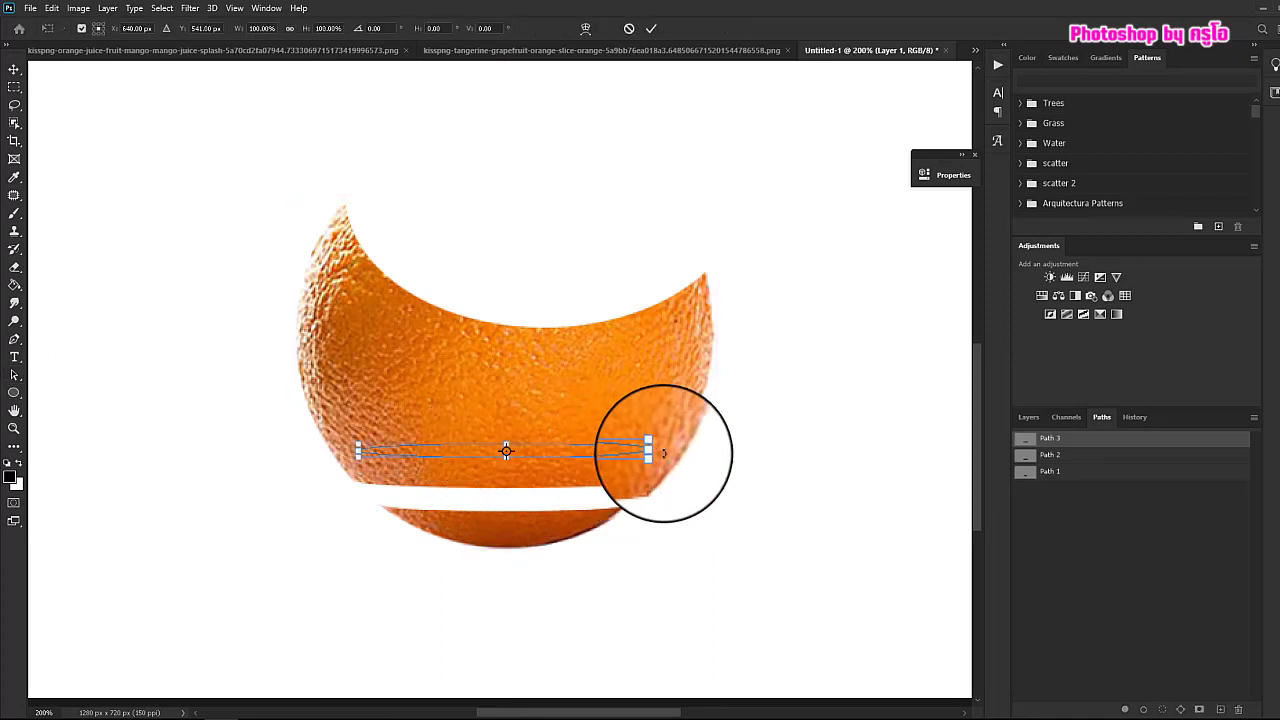
drag(654, 450, 677, 450)
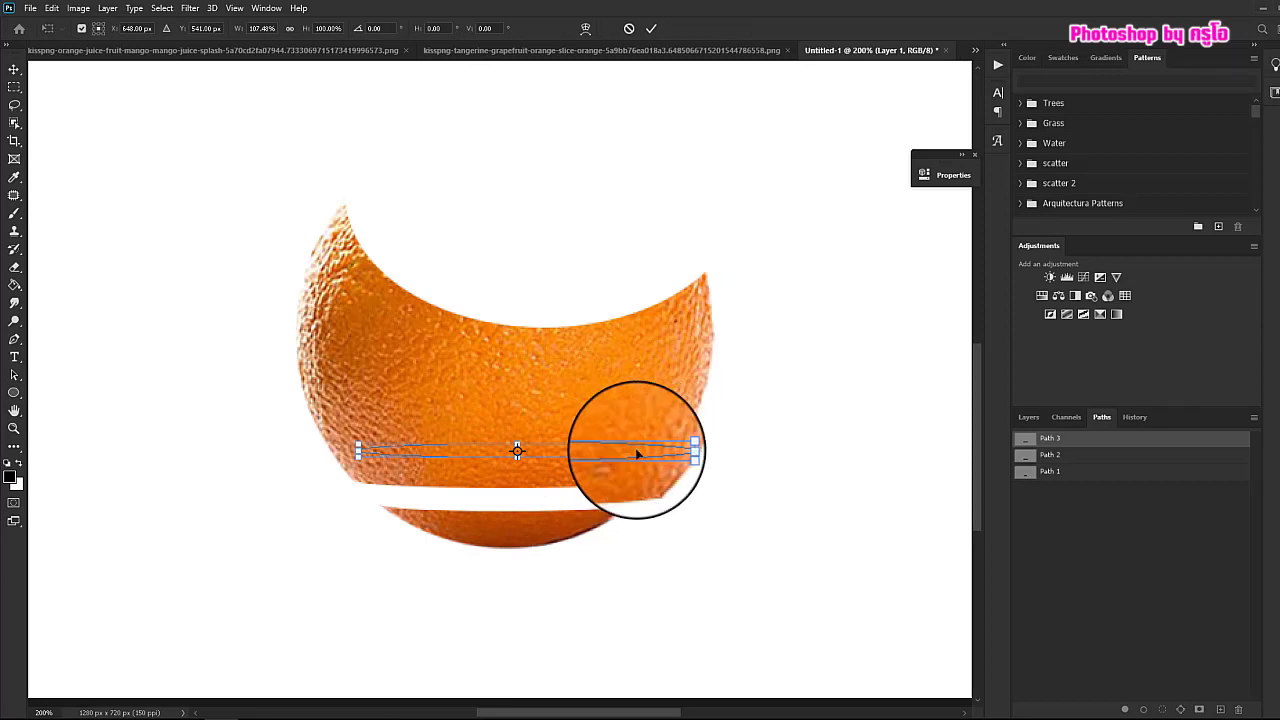
drag(358, 452, 333, 451)
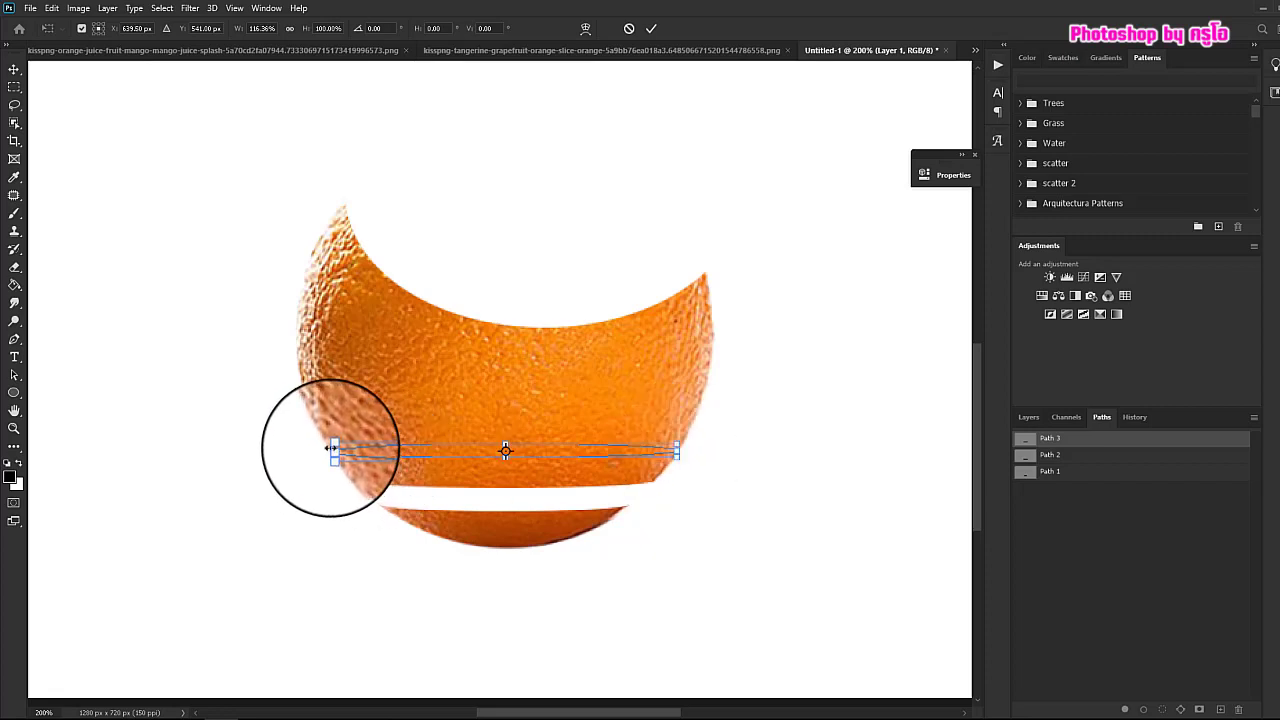
drag(330, 449, 329, 443)
key(Return)
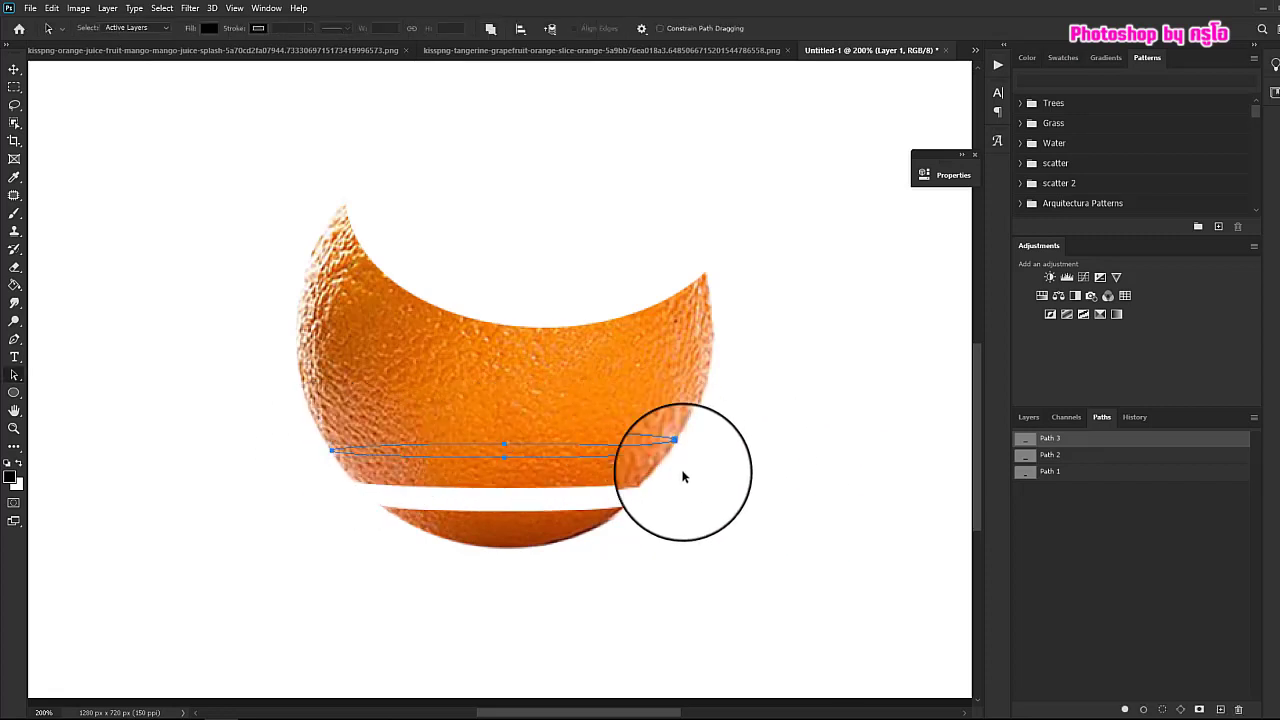
Duplicate Path 3, place the copy above it in the path order, and rename the copy Path 4
drag(1040, 438, 1220, 709)
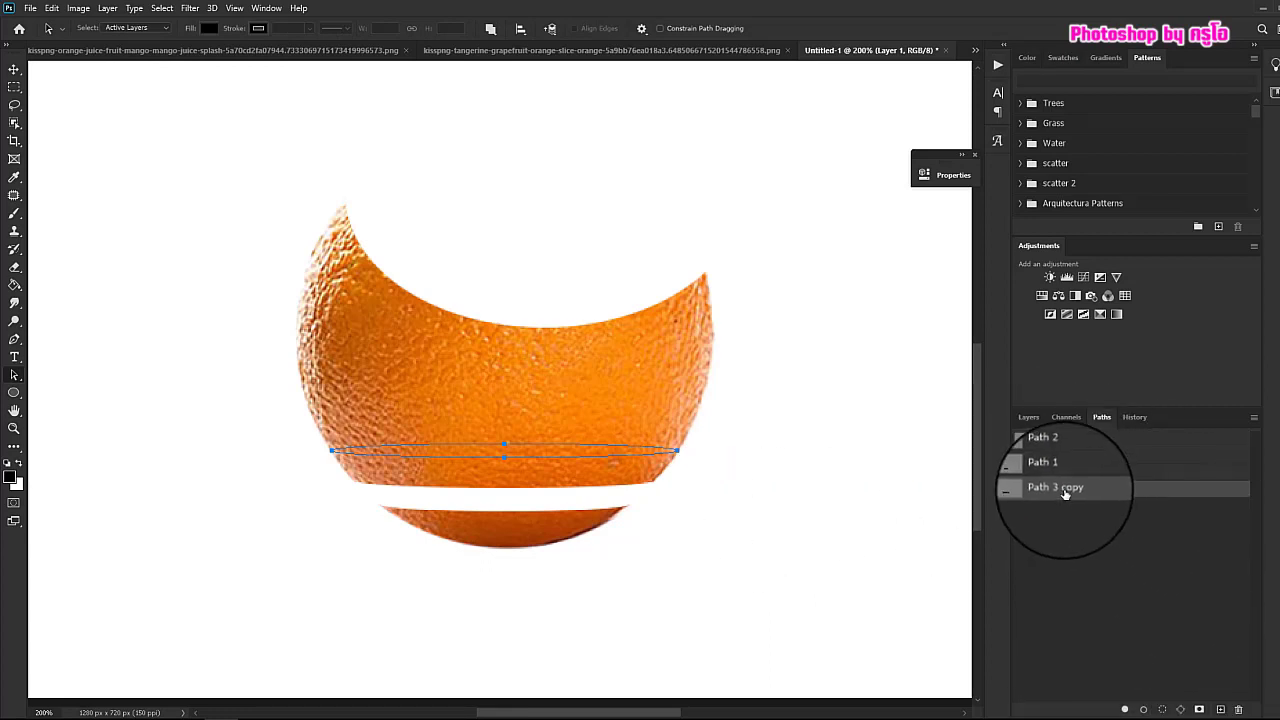
drag(1065, 493, 1057, 445)
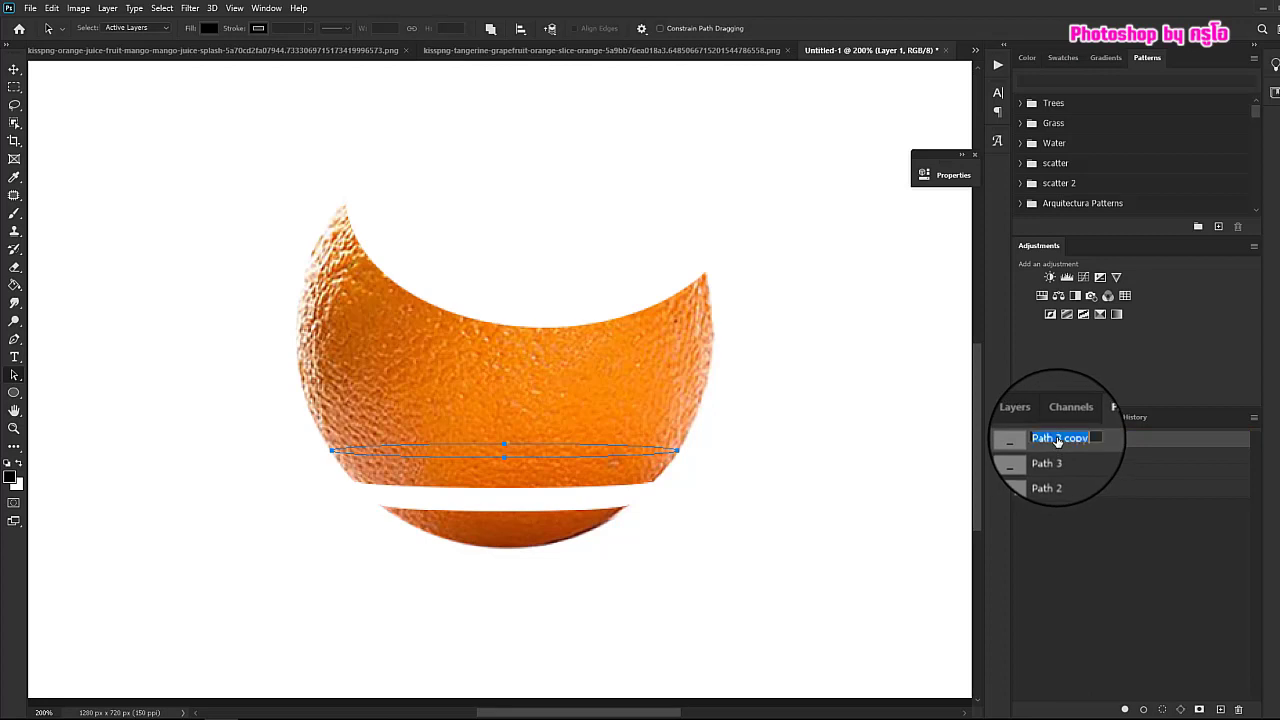
text(Path 4)
key(Return)
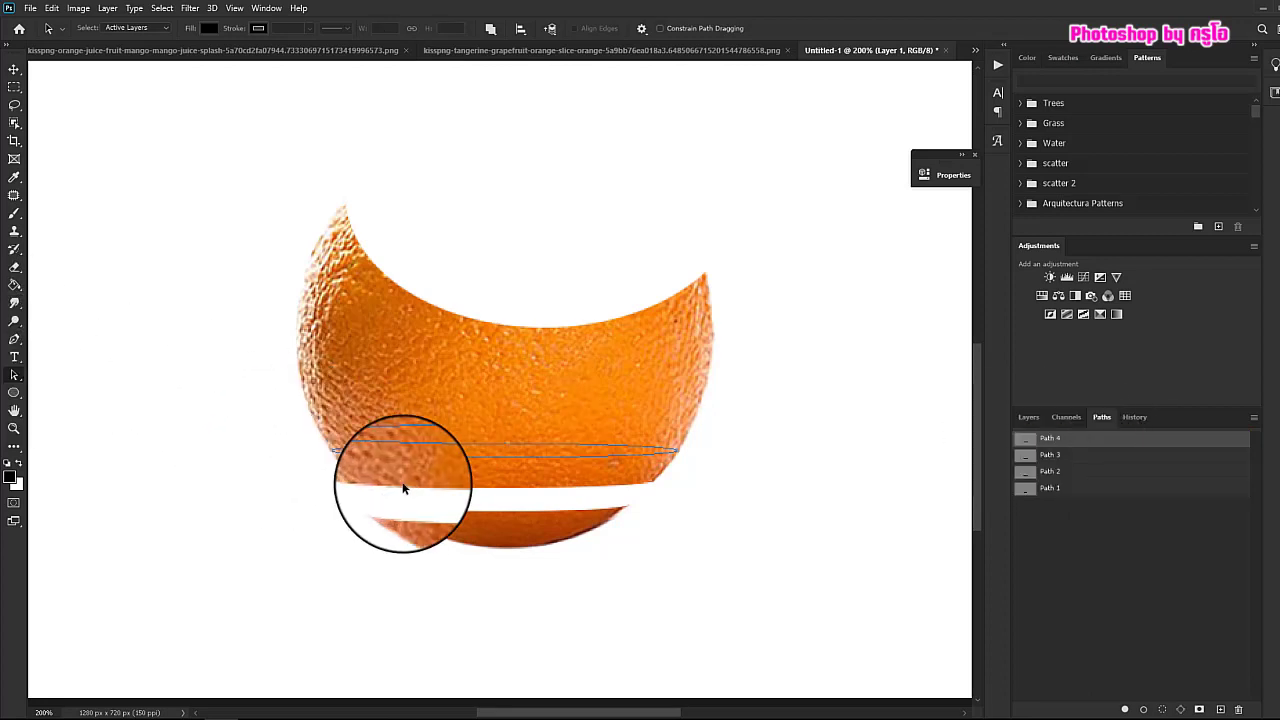
Move the Path 4 ellipse a little above Path 3's and widen it to about 108.40% to match the orange's edges
drag(503, 440, 504, 413)
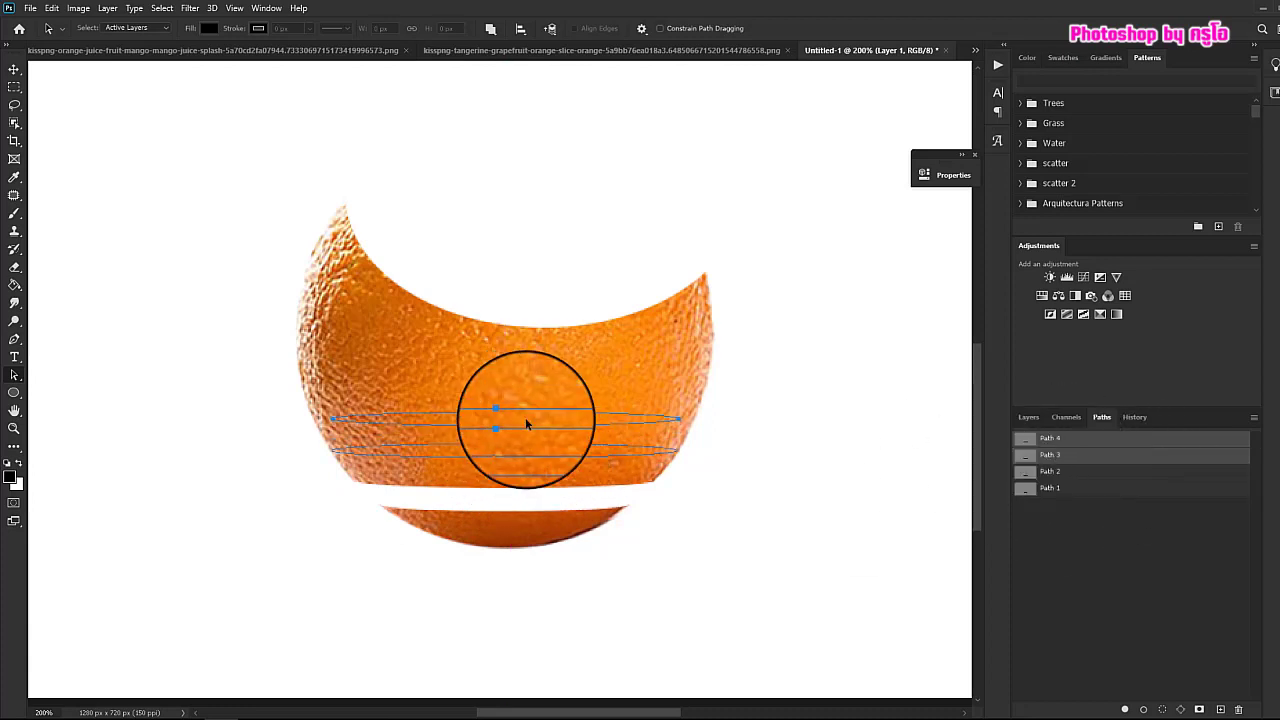
click(1052, 439)
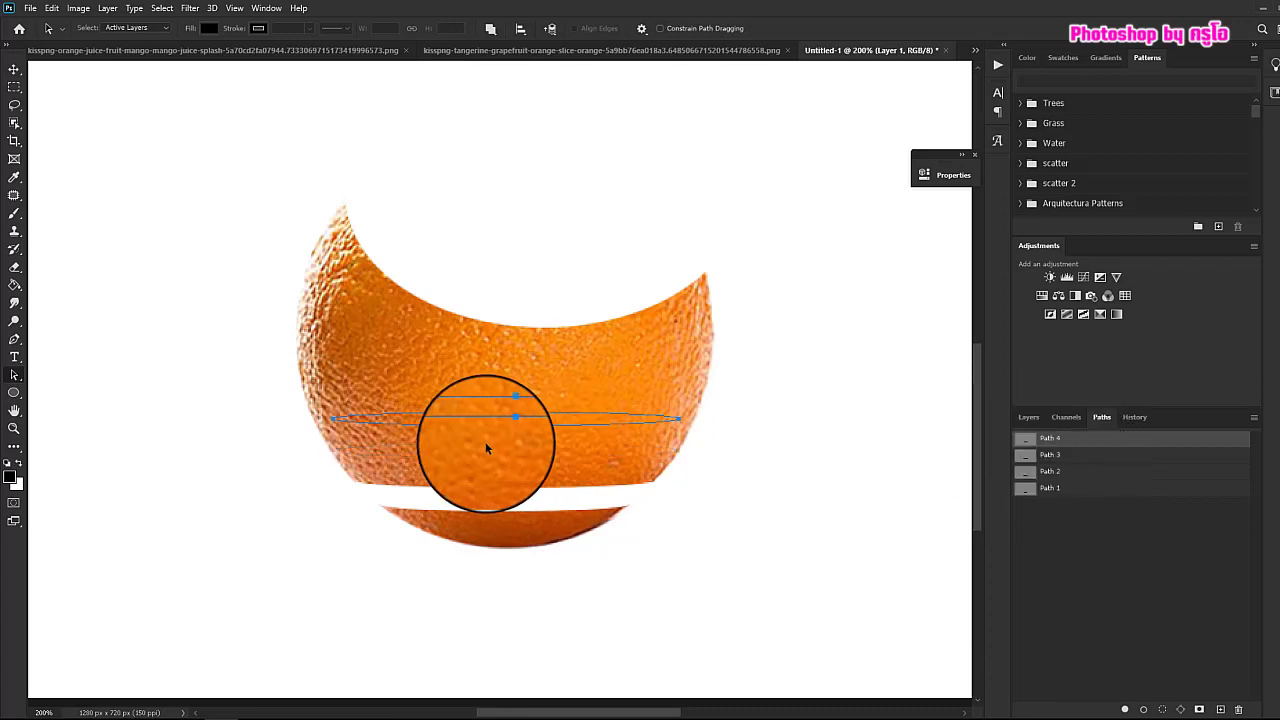
drag(469, 427, 469, 432)
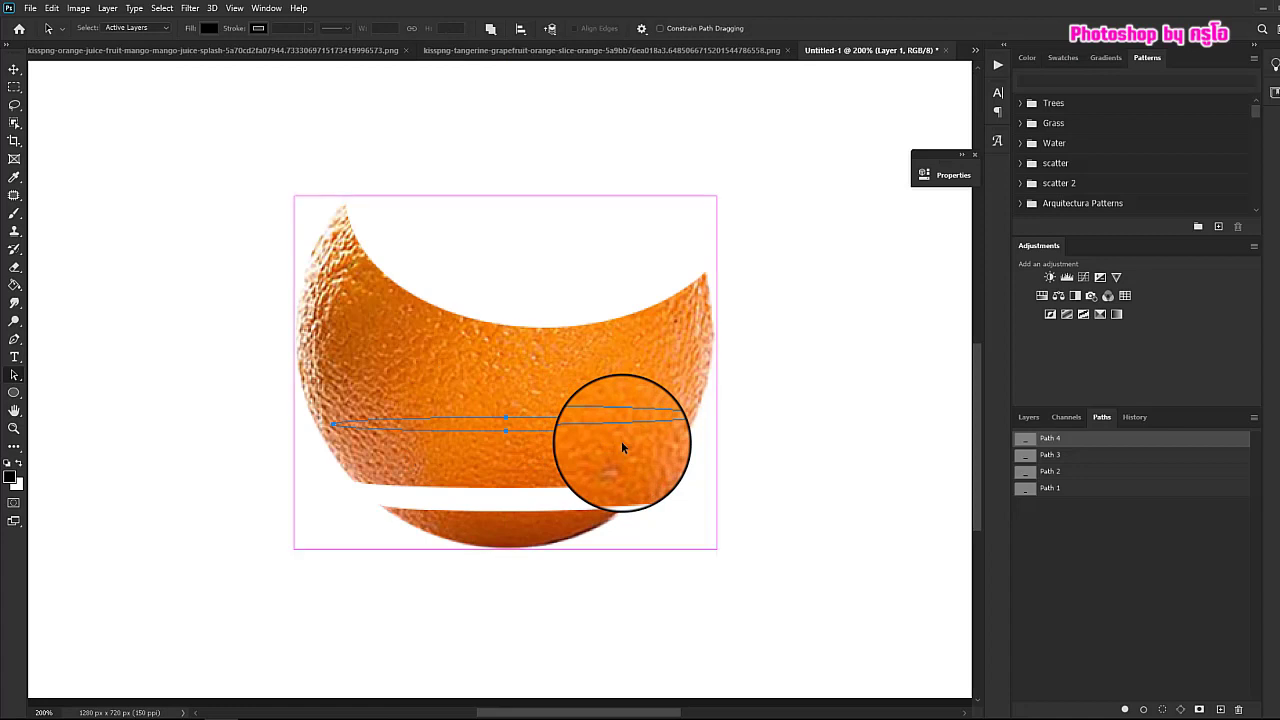
key(ctrl+t)
drag(678, 423, 691, 424)
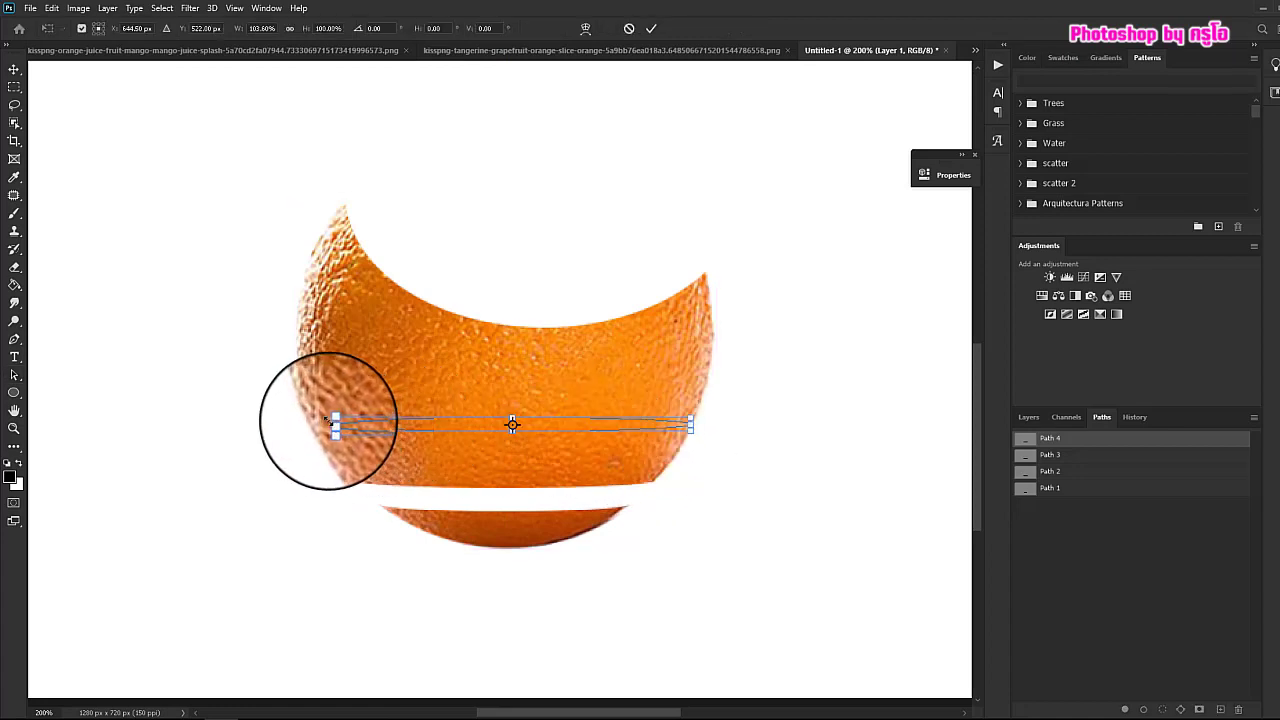
drag(333, 425, 316, 425)
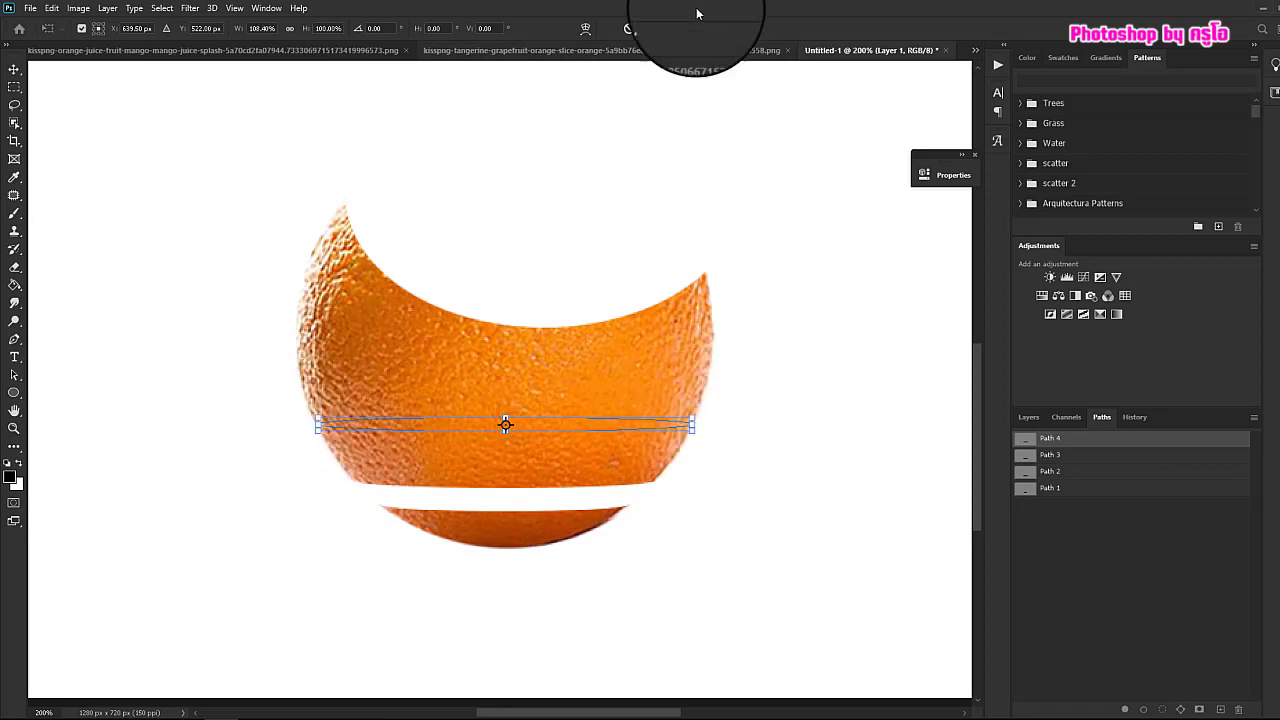
click(652, 29)
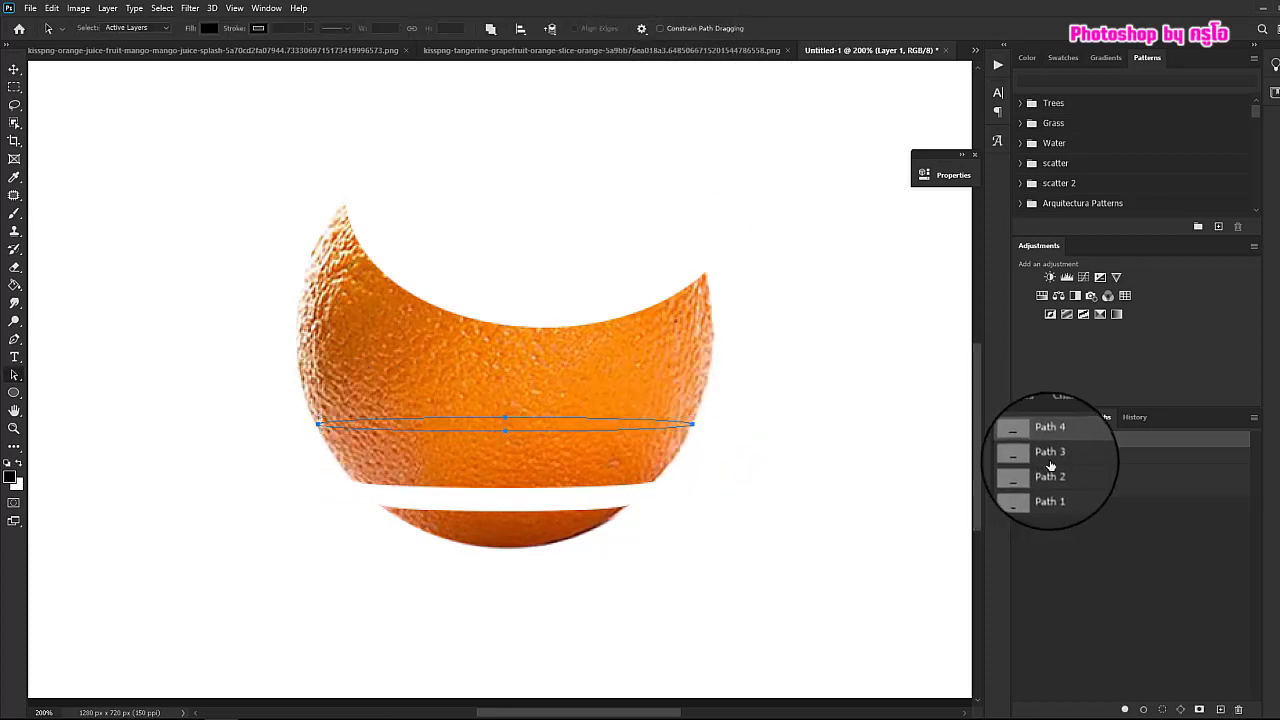
Load Path 3 and Path 4 as a selection on Layer 1 and add the area between the ellipses to form one band
shift+click(1052, 455)
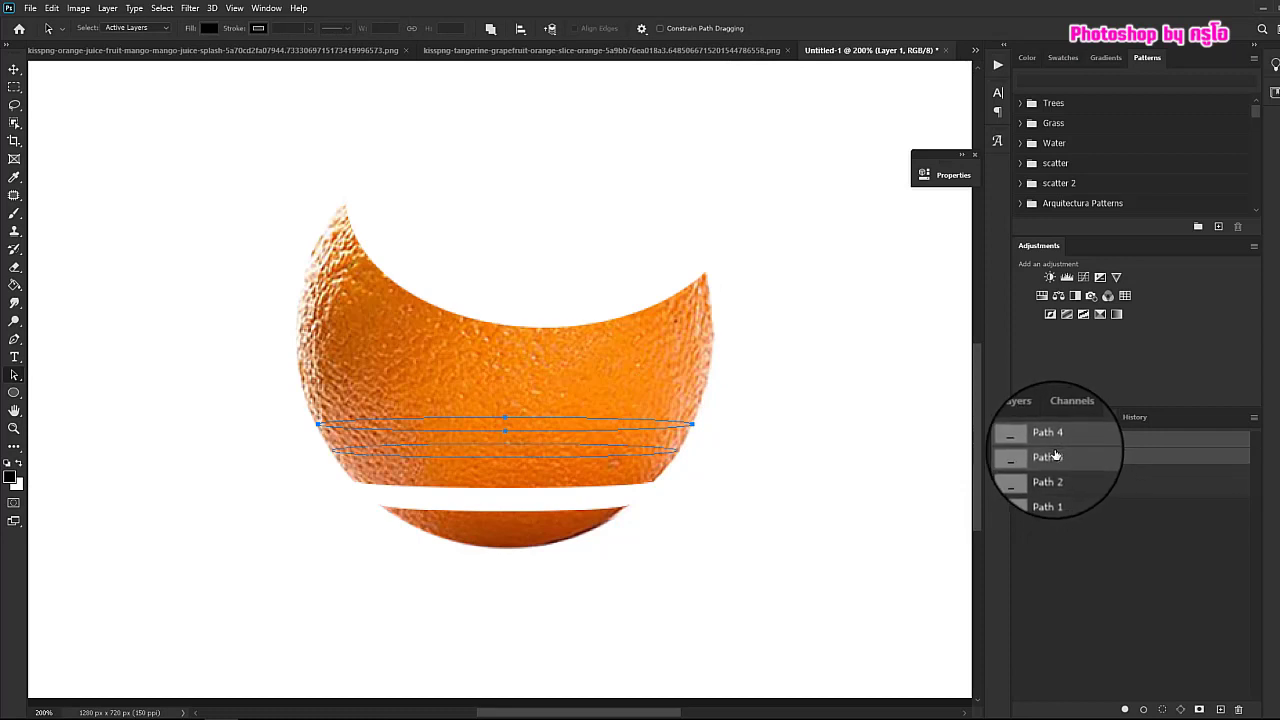
ctrl+click(1030, 460)
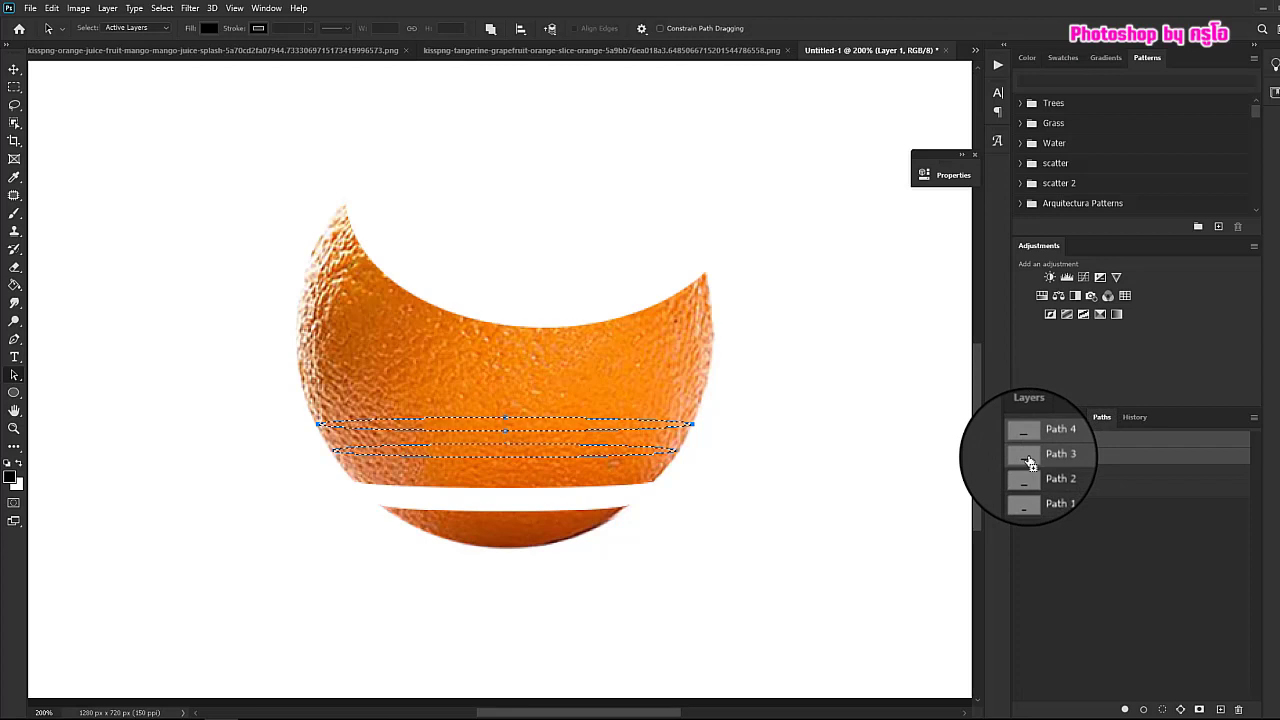
click(1030, 416)
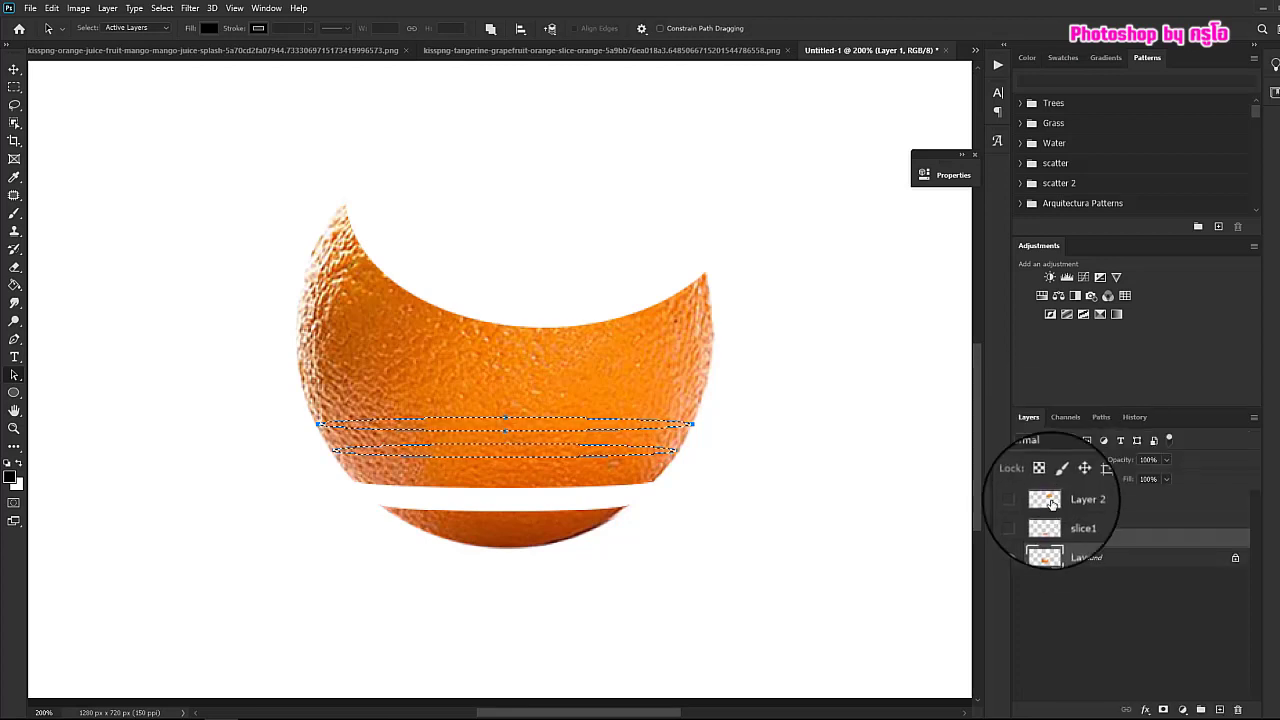
click(1046, 537)
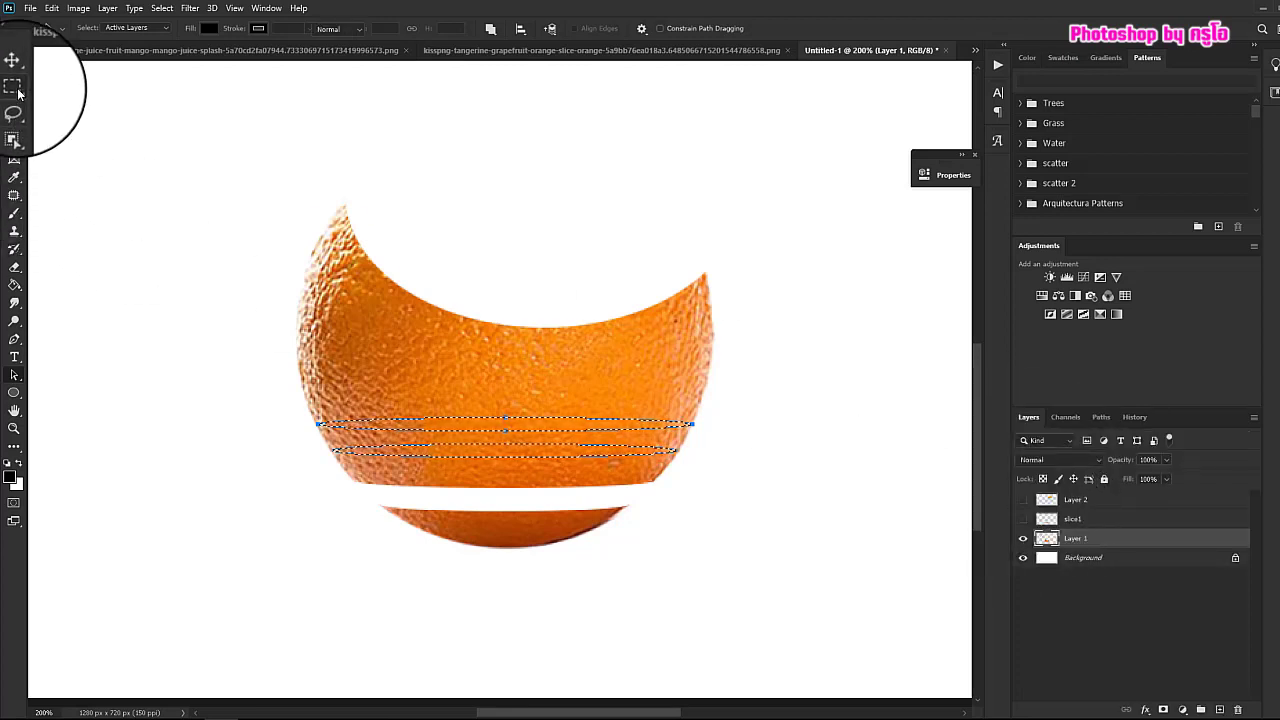
click(104, 32)
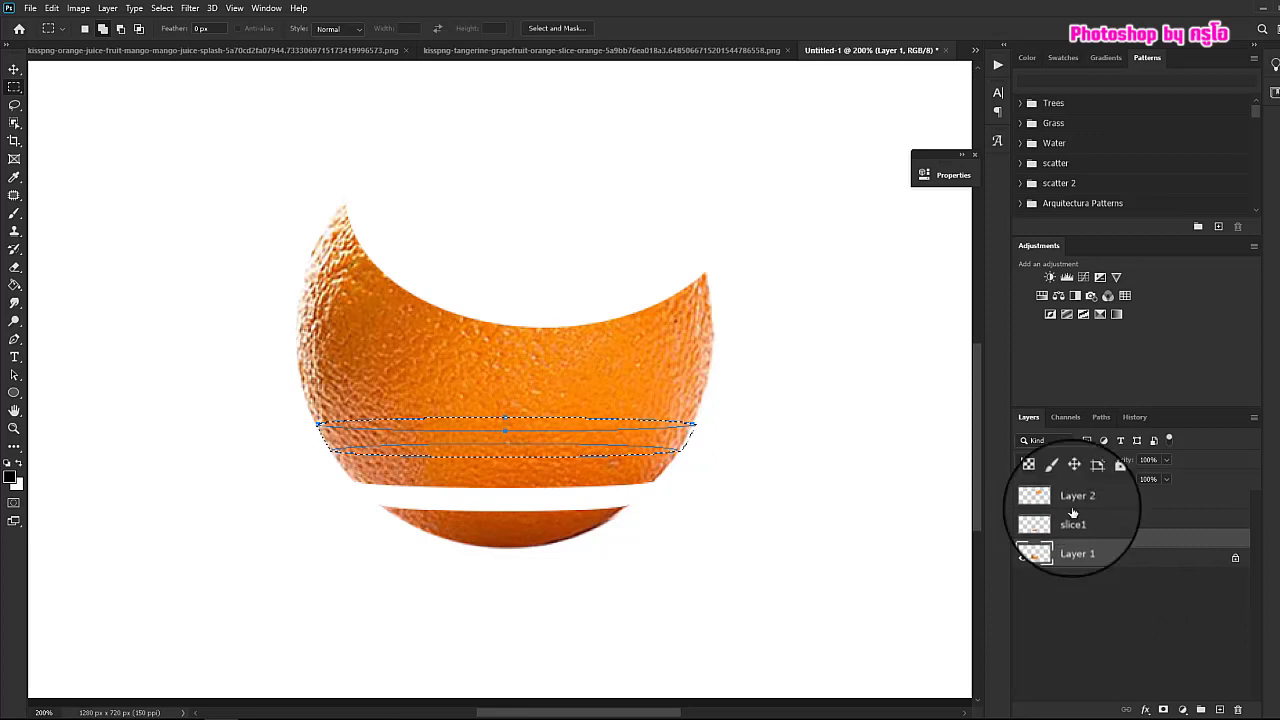
Subtract the Path 4 ellipse and any area above it, so the band selection ends at that ellipse's lower edge
click(1100, 420)
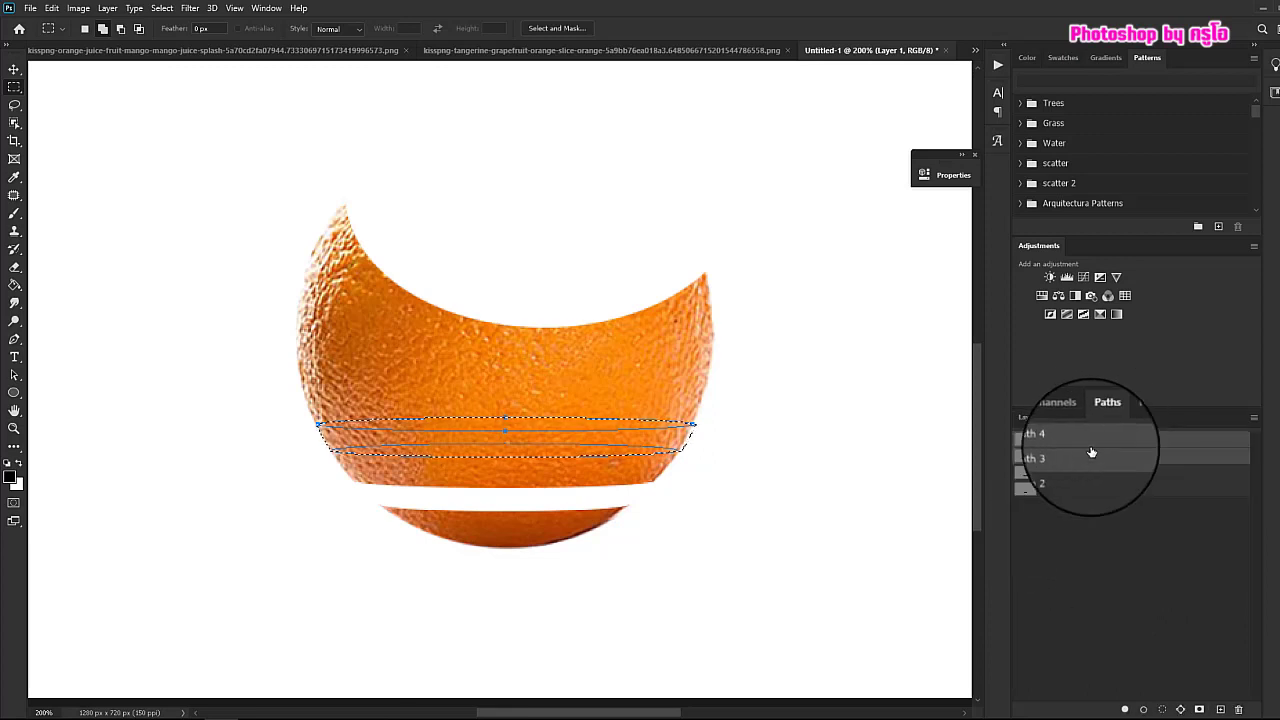
click(1025, 418)
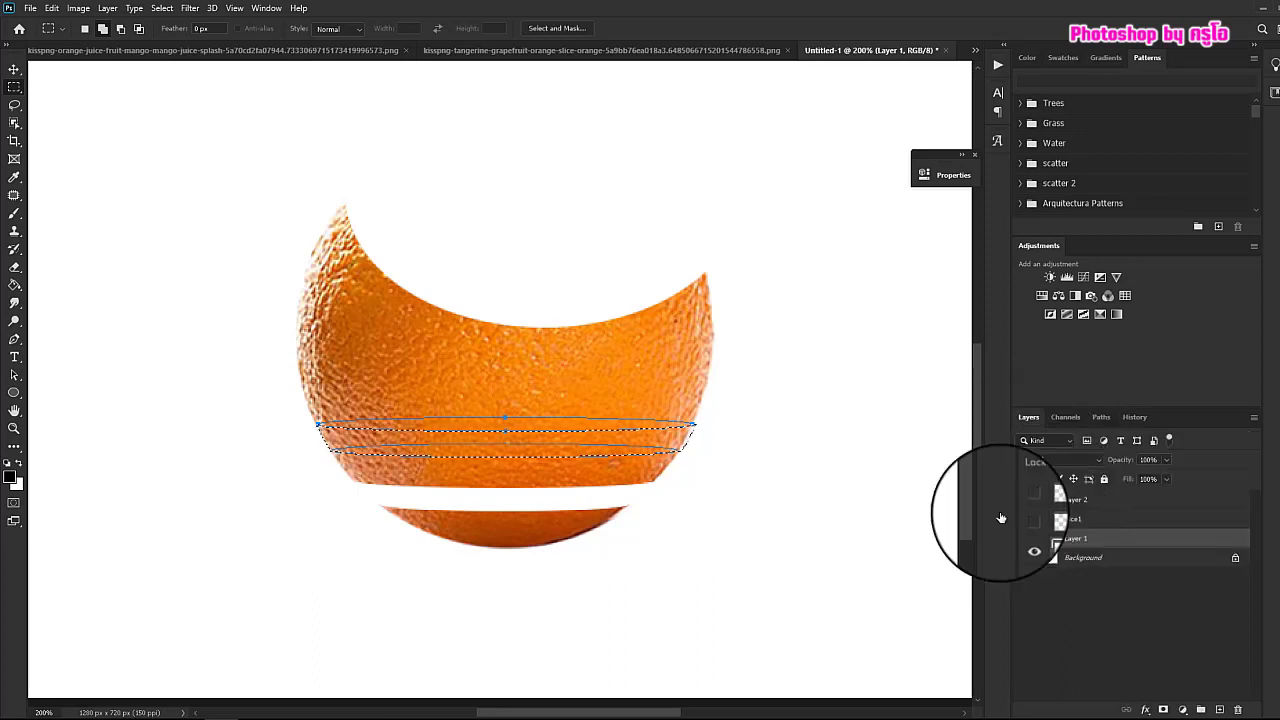
click(121, 30)
drag(208, 163, 798, 424)
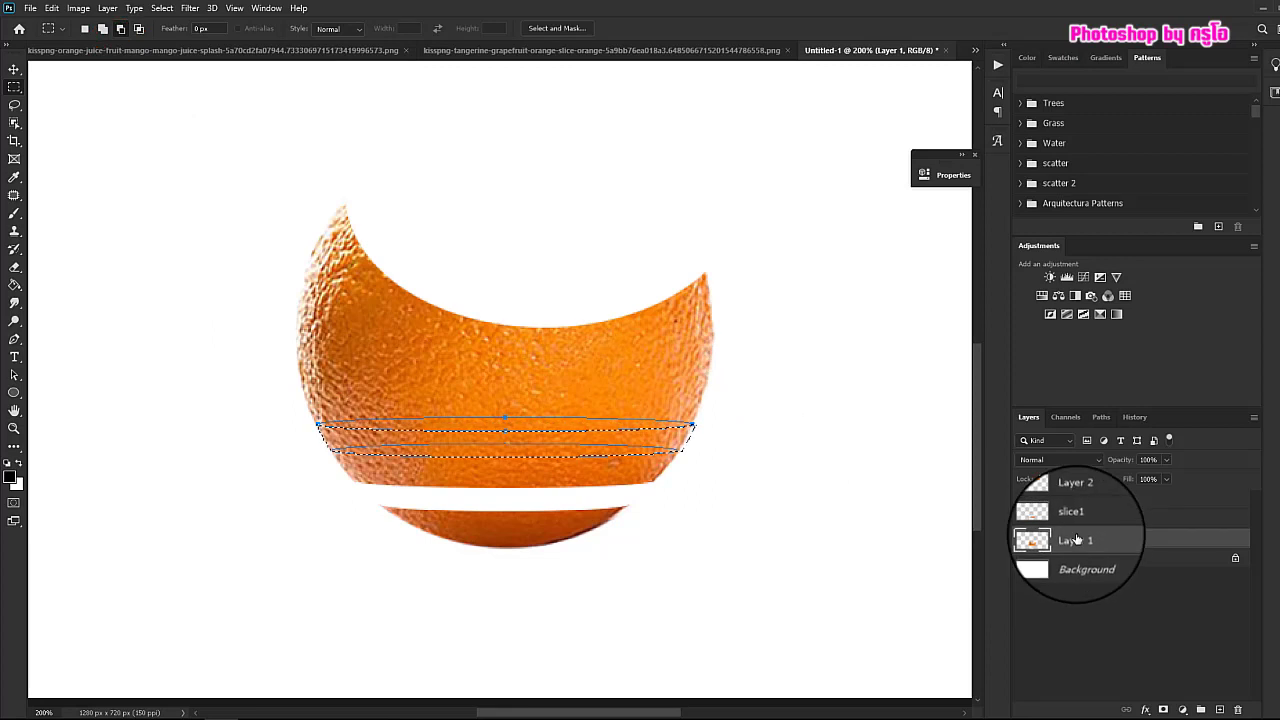
Cut the selected band from Layer 1 onto a new layer, name that layer slice2 and hide it
click(107, 8)
mouse_move(120, 22)
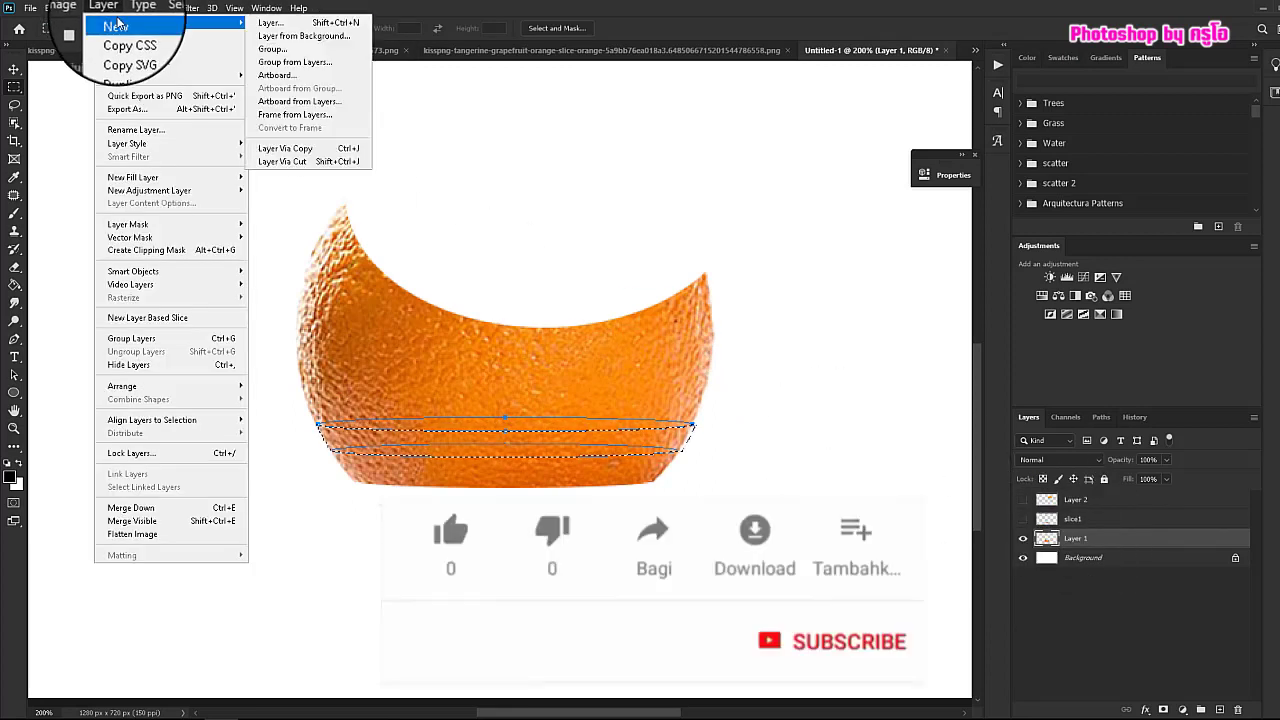
click(272, 165)
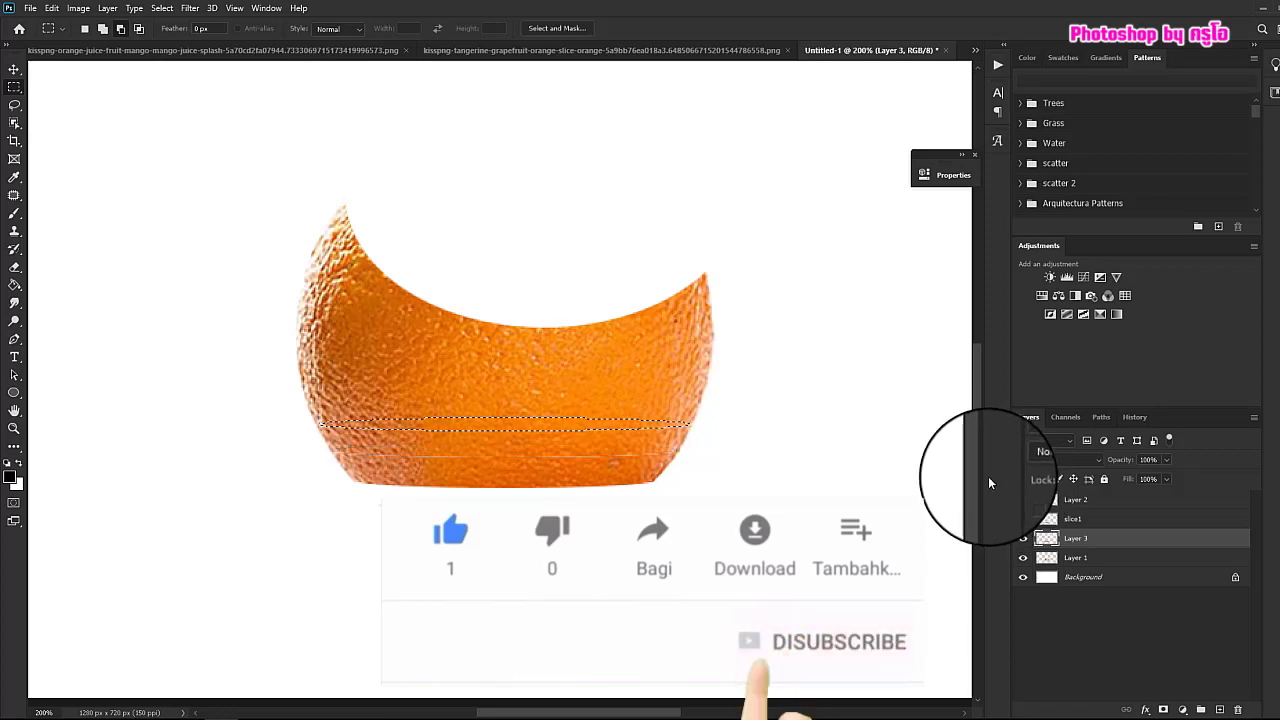
click(1023, 538)
click(1023, 538)
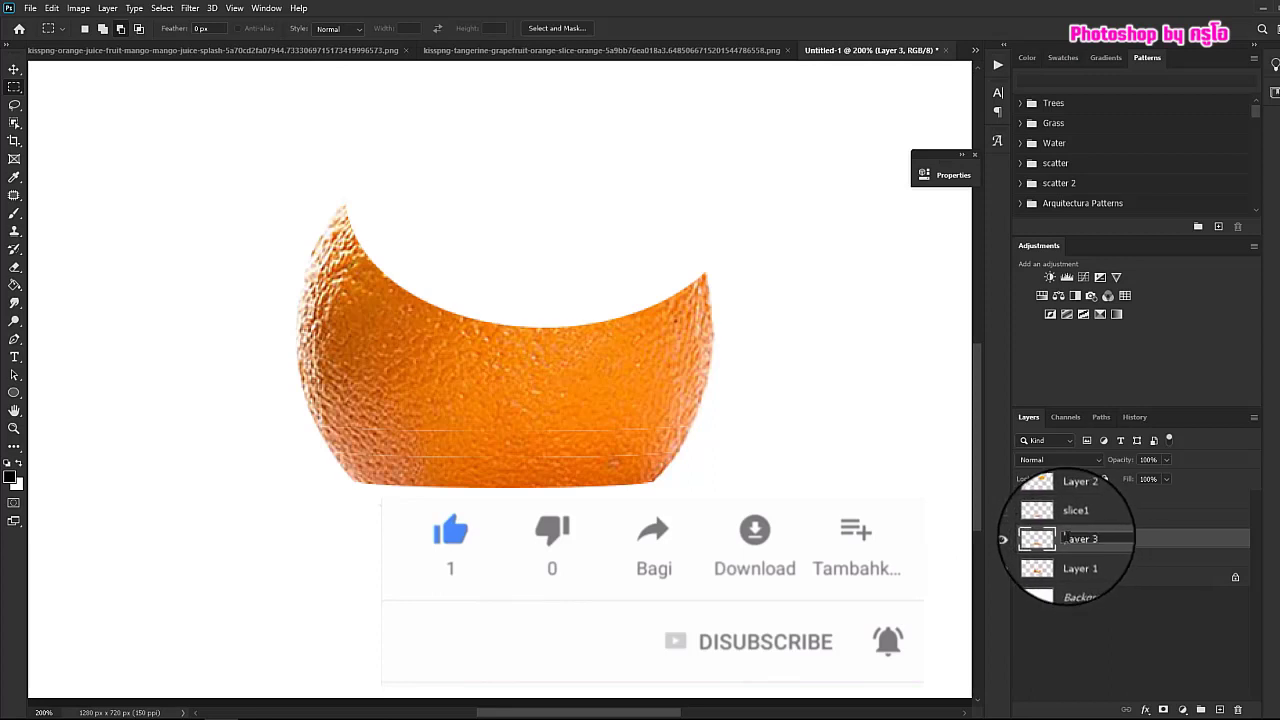
double_click(1075, 539)
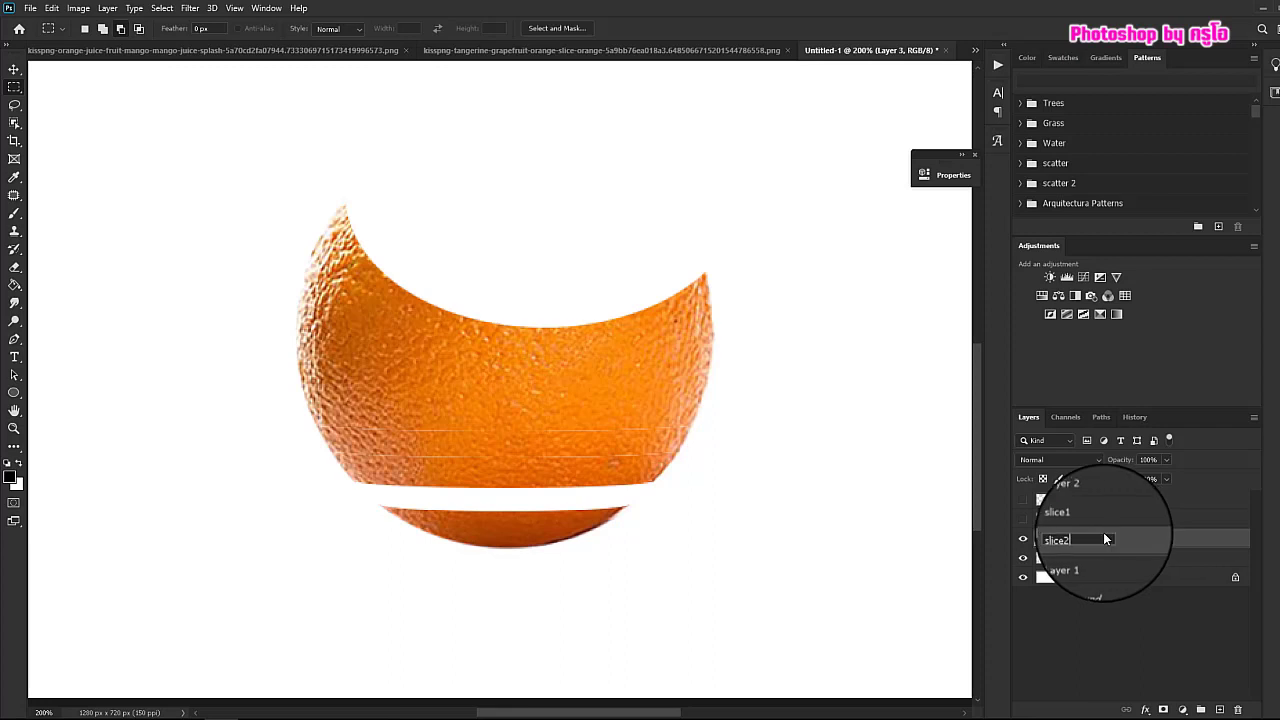
click(1023, 538)
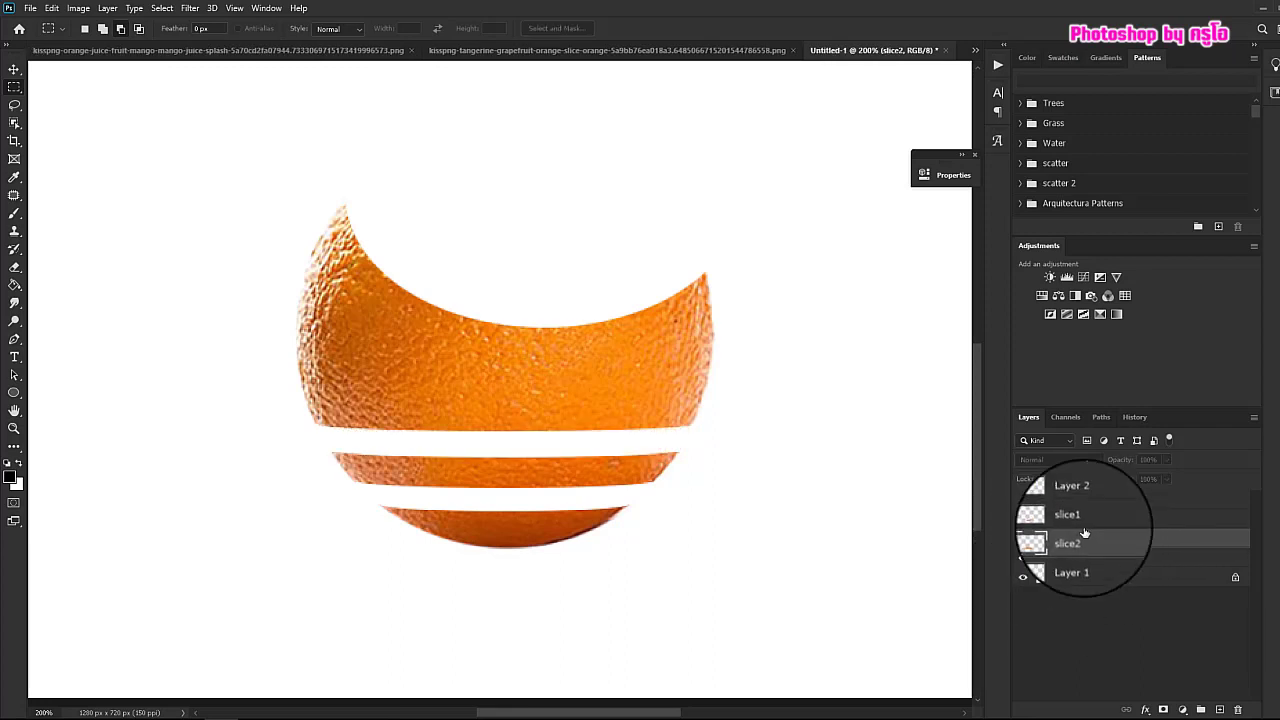
Rotate Layer 1, slice2 and slice1 together slightly clockwise so the orange and its cut-out gaps tilt
click(1084, 520)
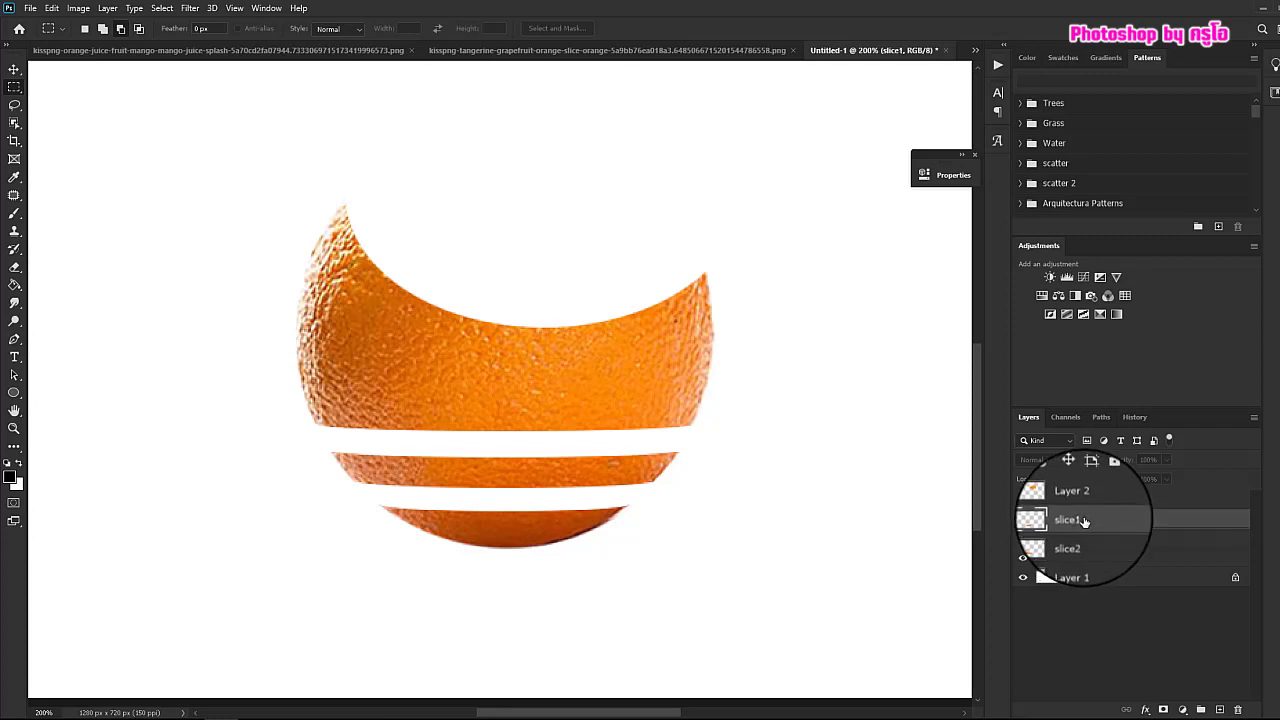
click(1081, 565)
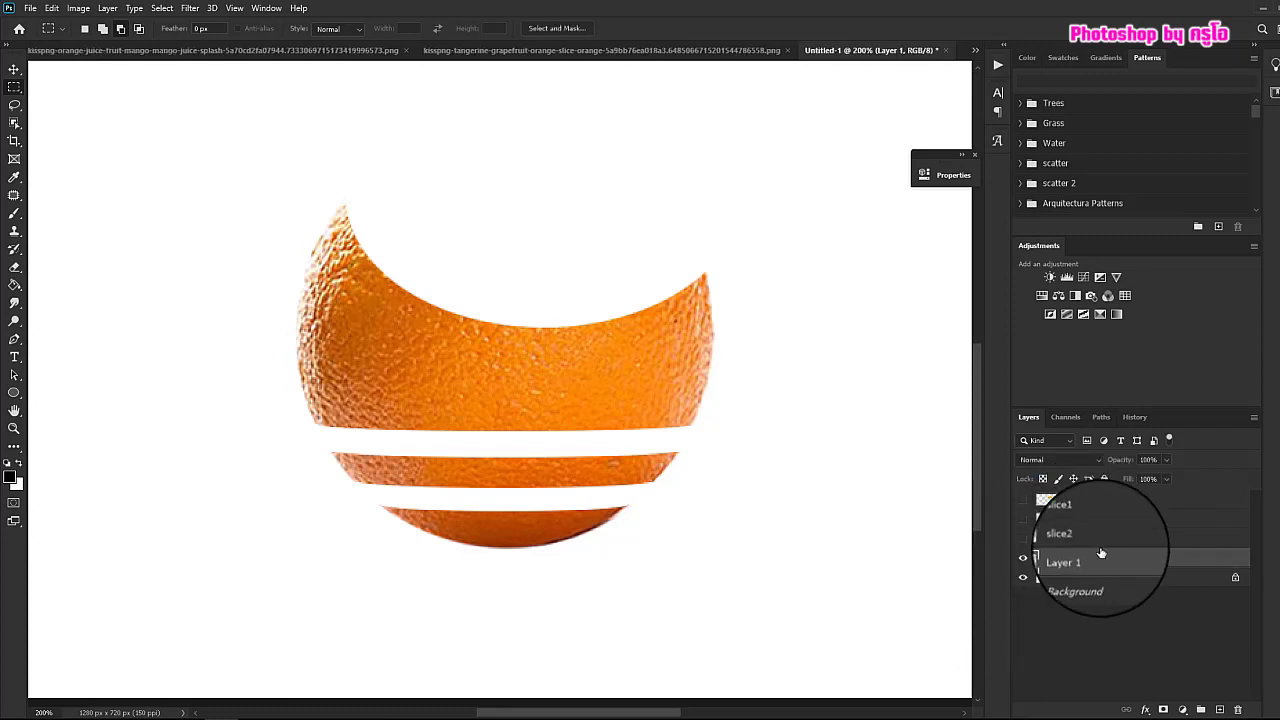
click(1081, 542)
shift+click(1081, 520)
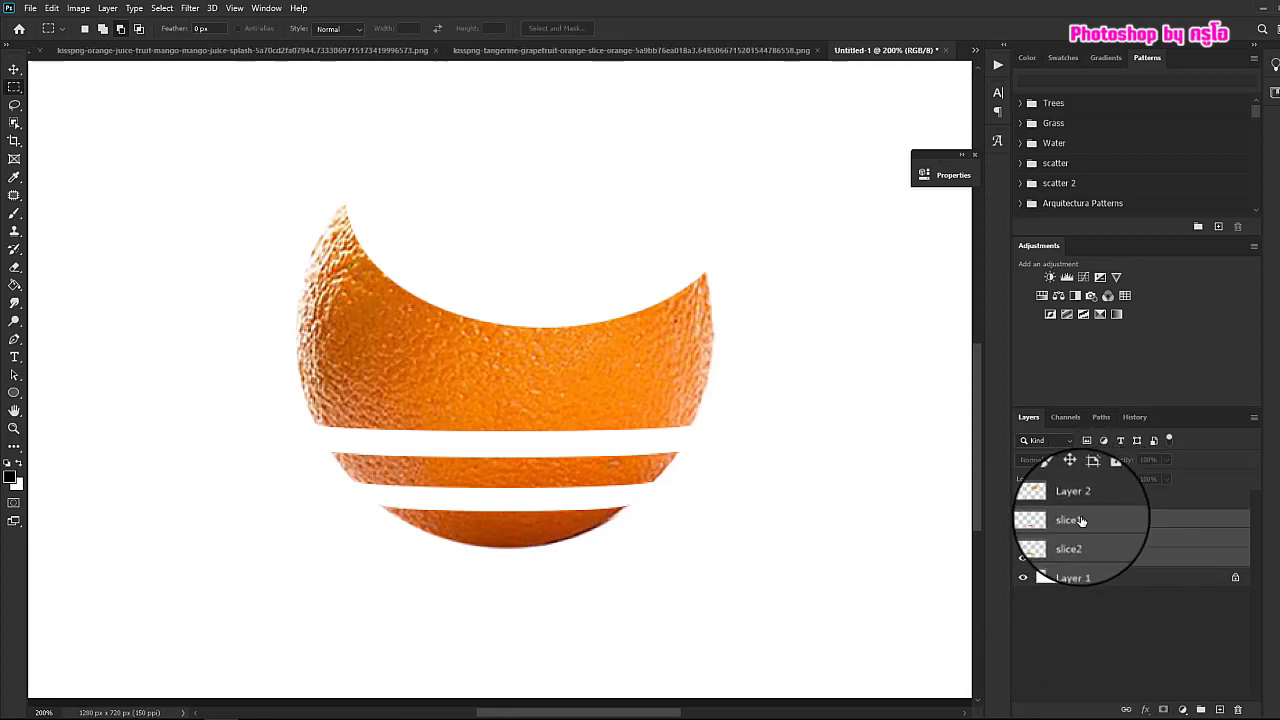
key(ctrl+t)
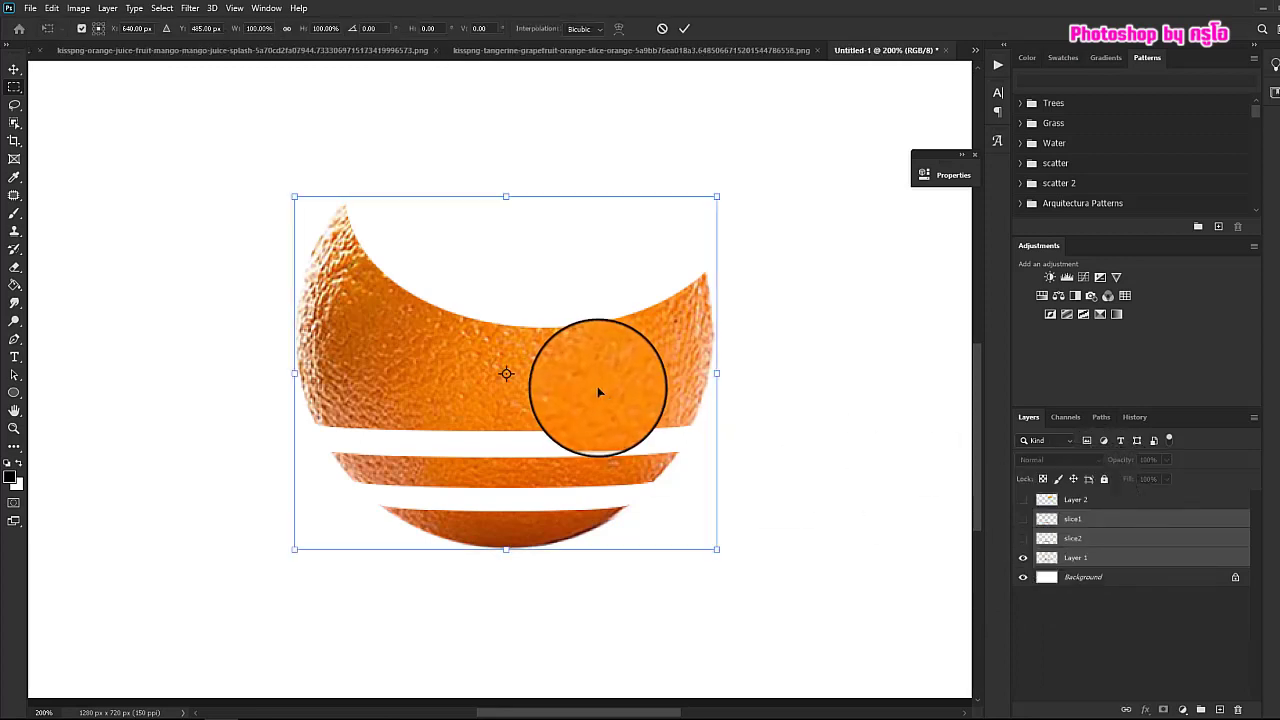
drag(752, 199, 779, 197)
click(684, 31)
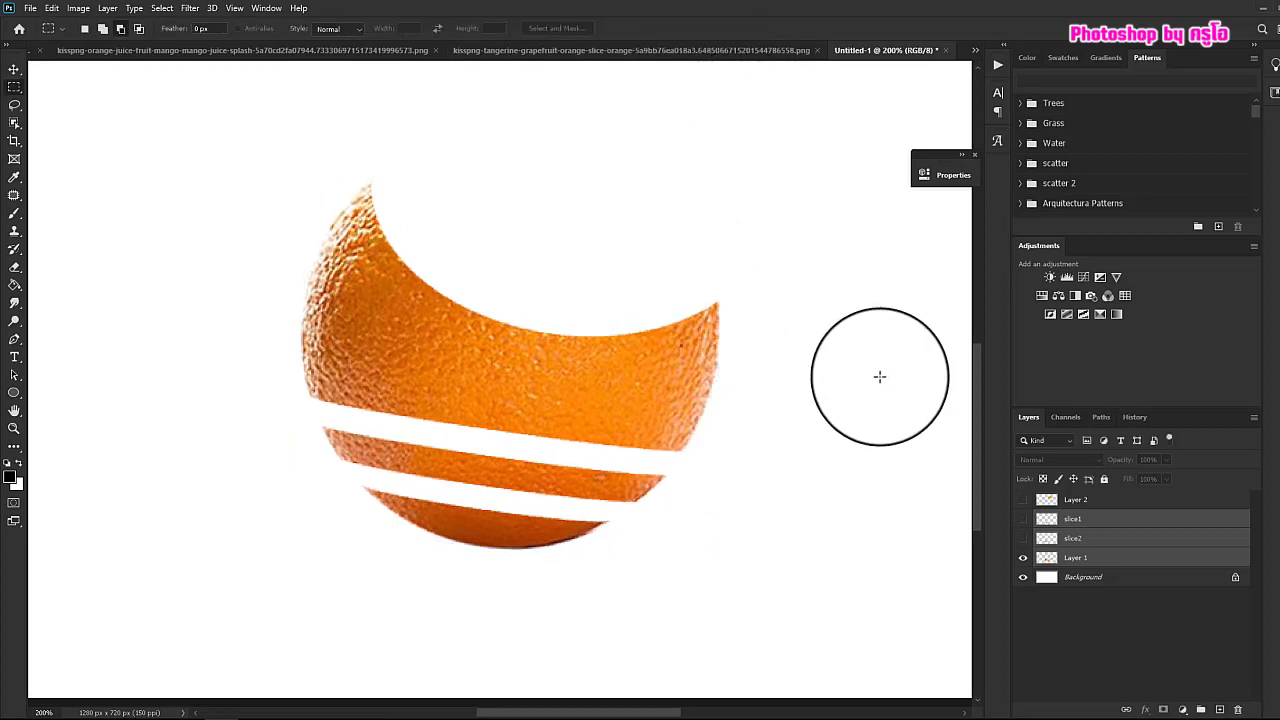
Show slice1 and slice2 temporarily to check their alignment with the rotated orange, and hide both again
click(1022, 518)
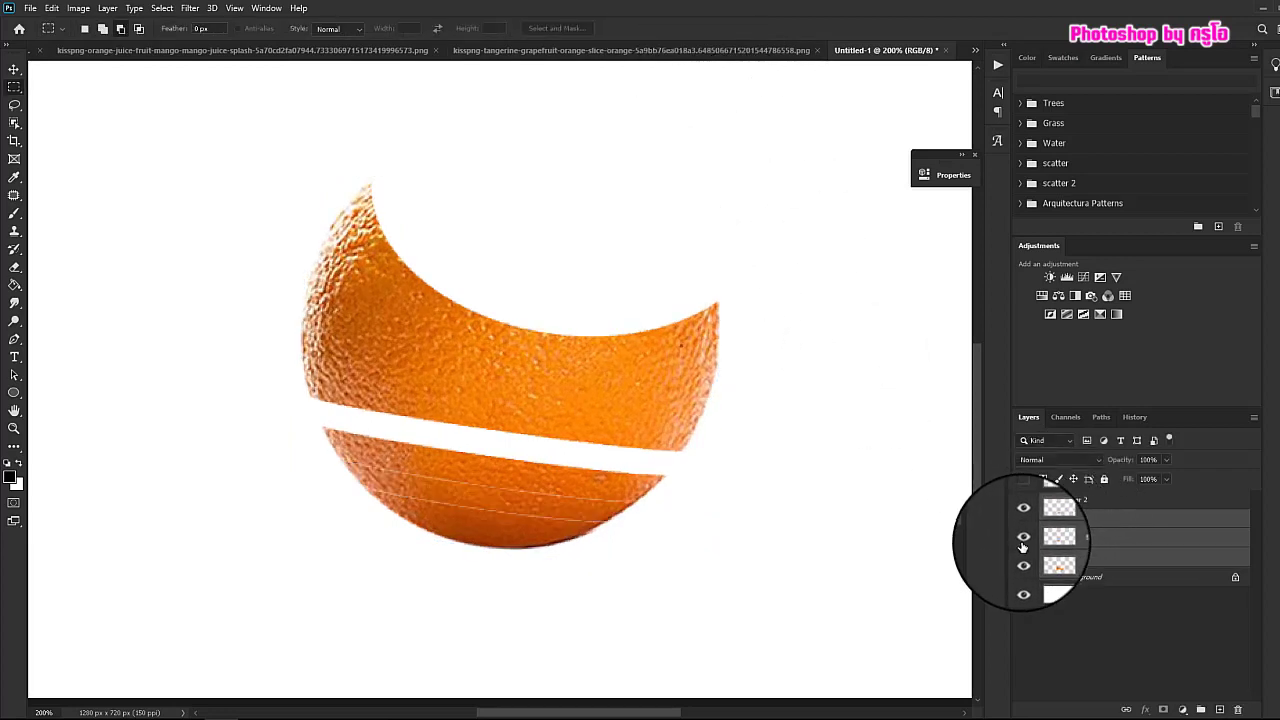
click(1022, 546)
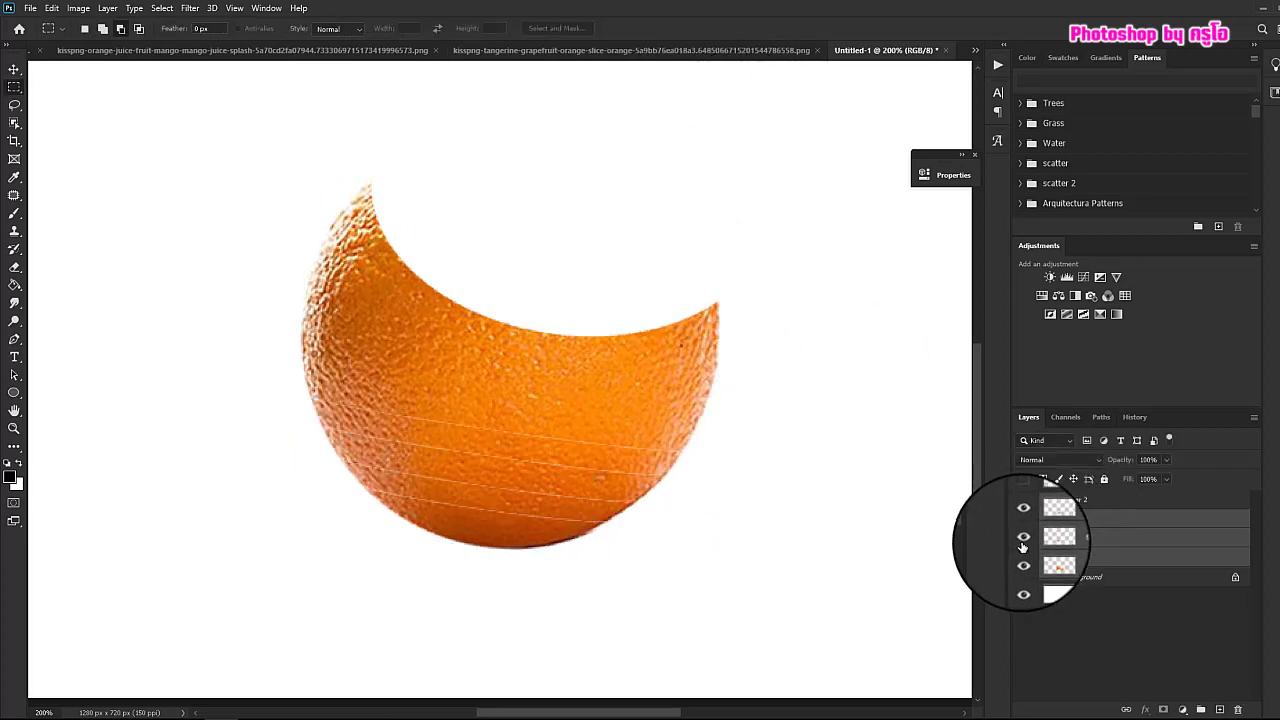
click(1091, 521)
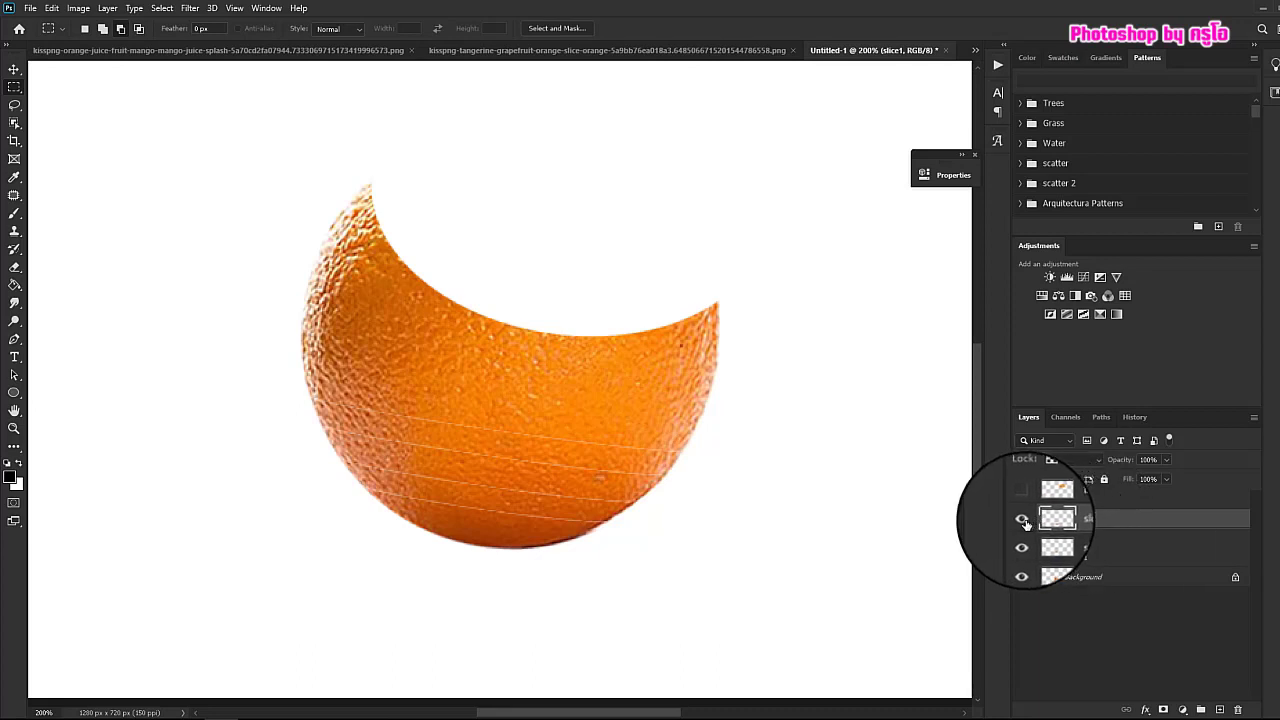
click(1024, 520)
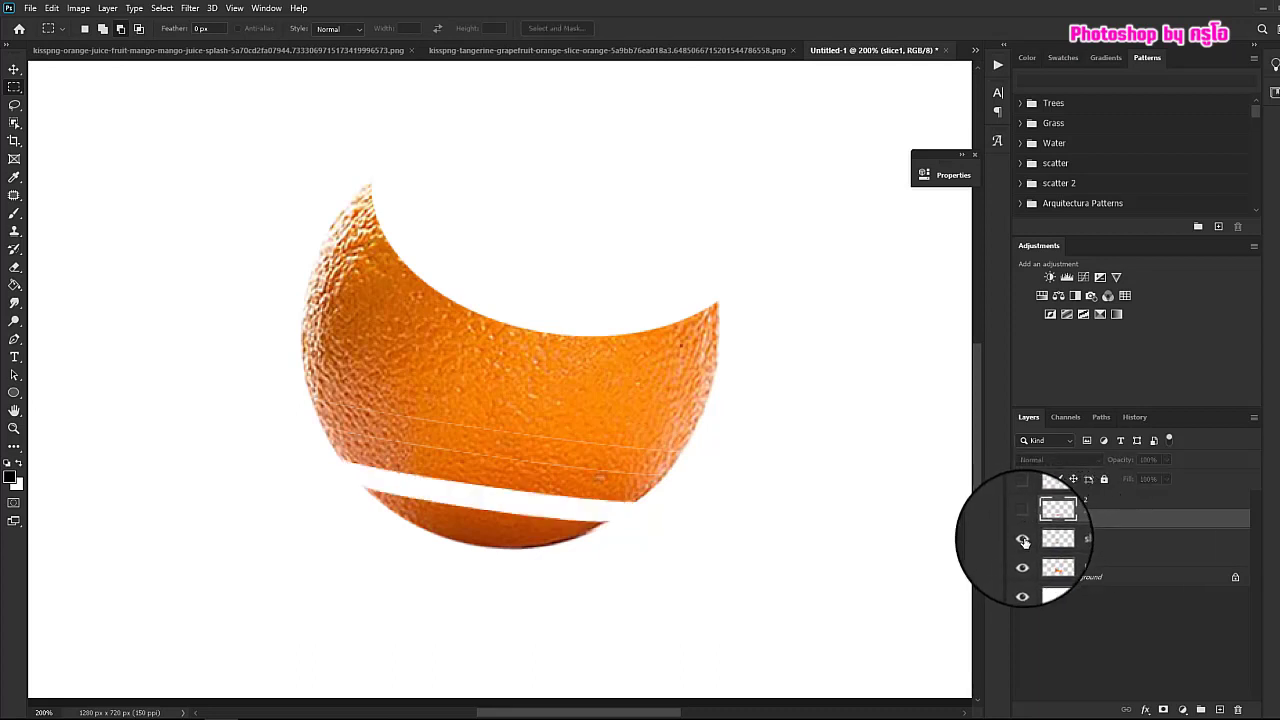
click(1024, 544)
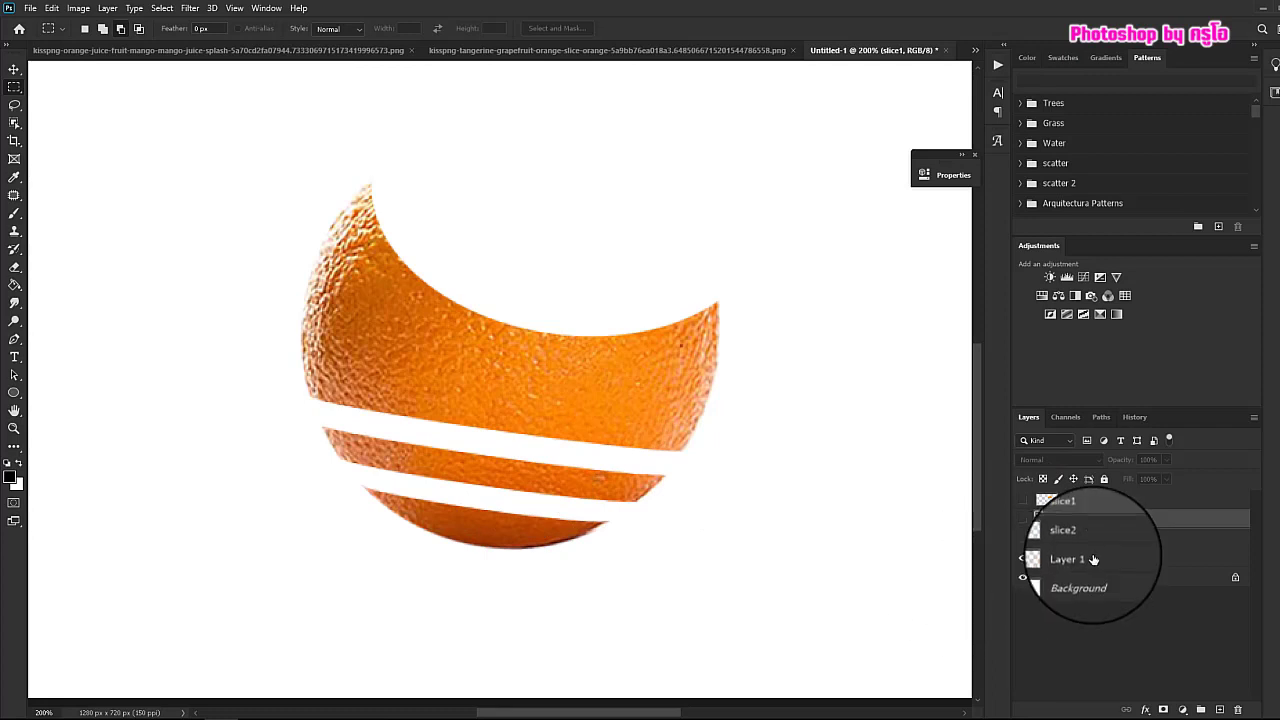
Copy the selected round orange slice from the tangerine-grapefruit document into Untitled-1 and place its layer directly above Layer 1
click(483, 53)
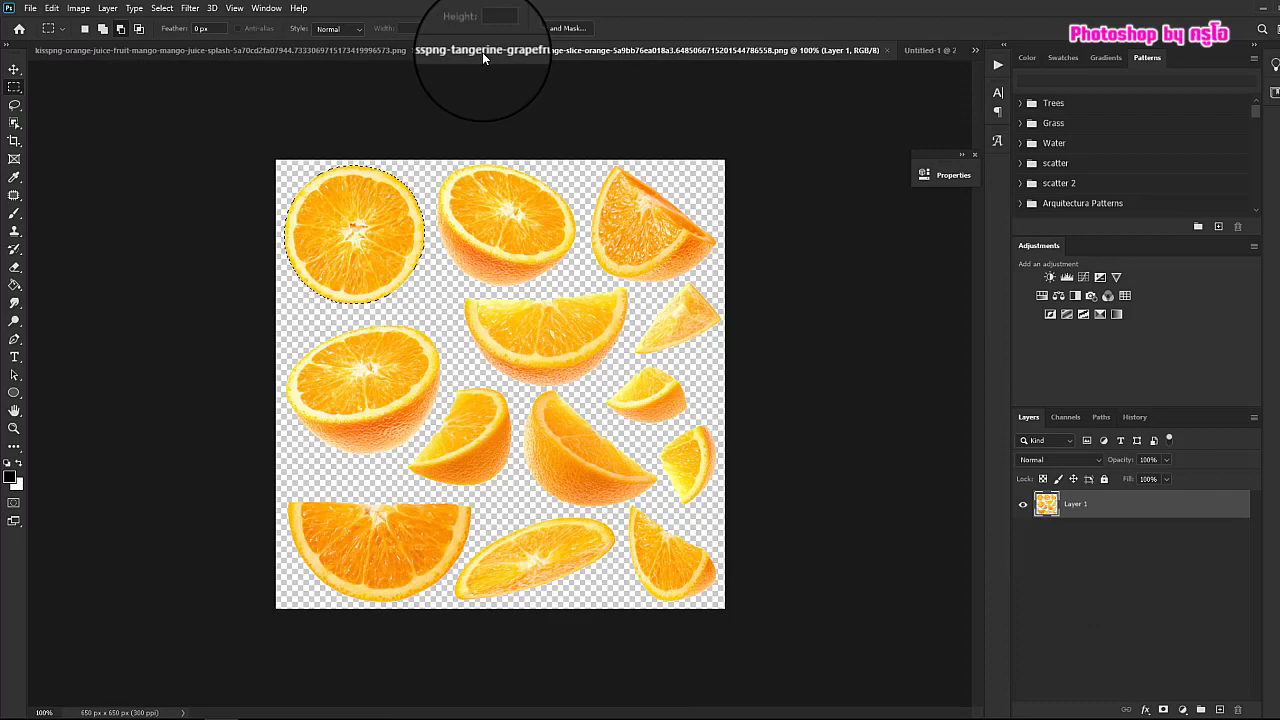
click(256, 9)
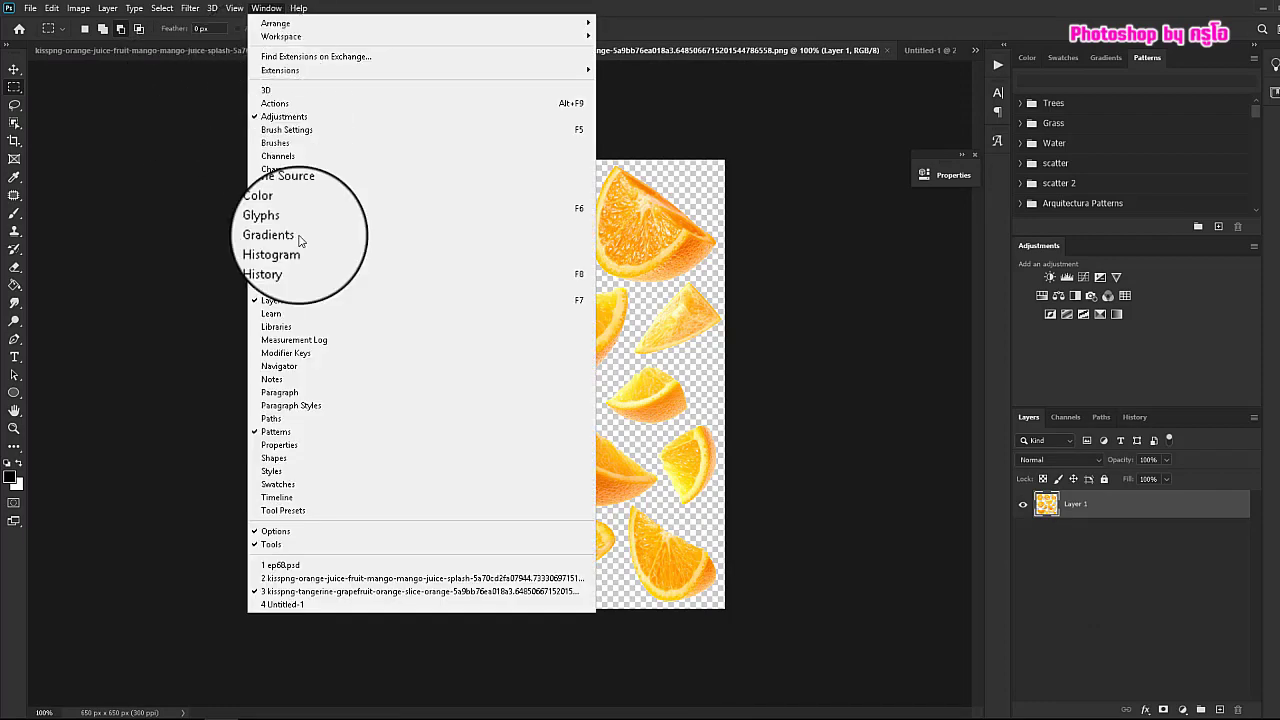
click(296, 604)
key(ctrl+v)
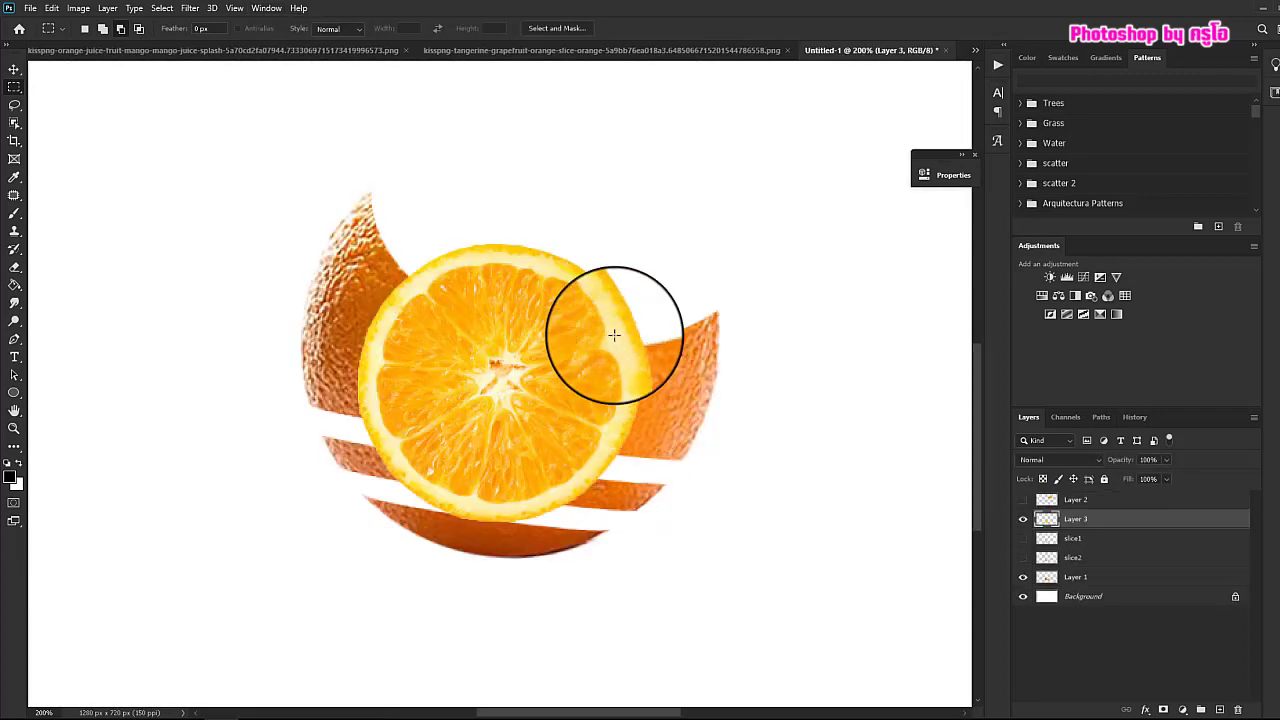
click(14, 69)
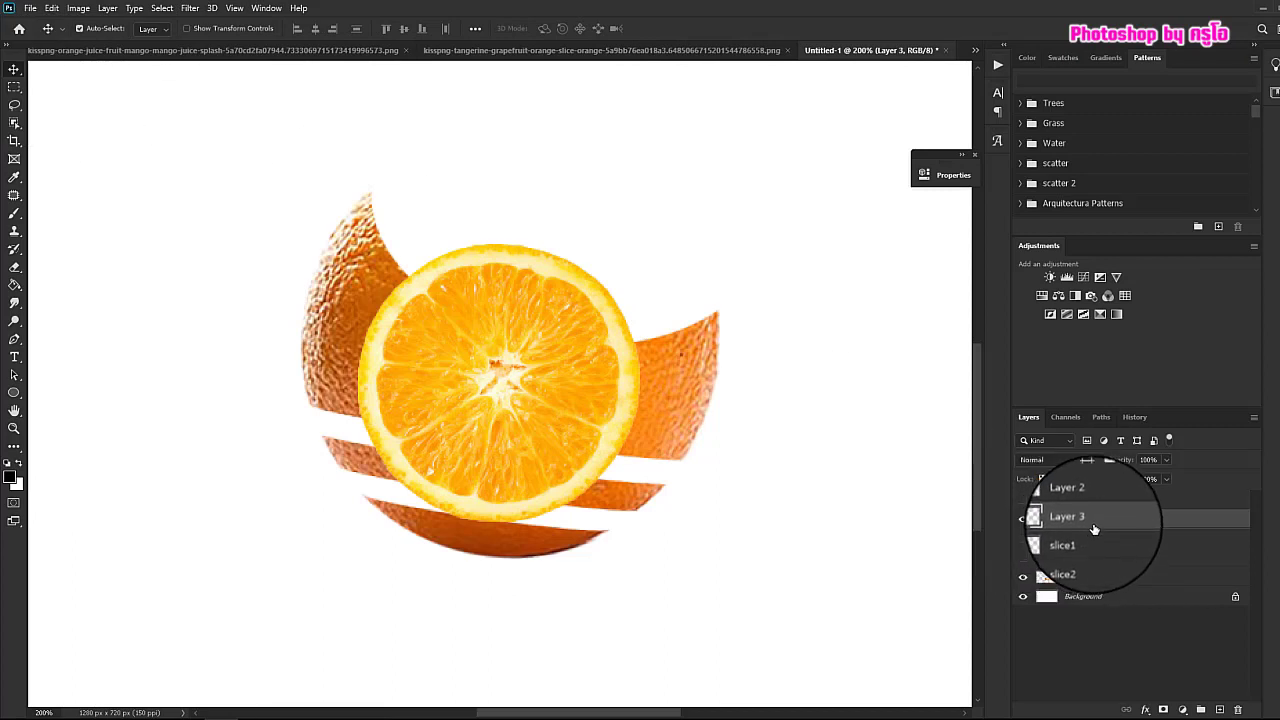
drag(1094, 521, 1093, 562)
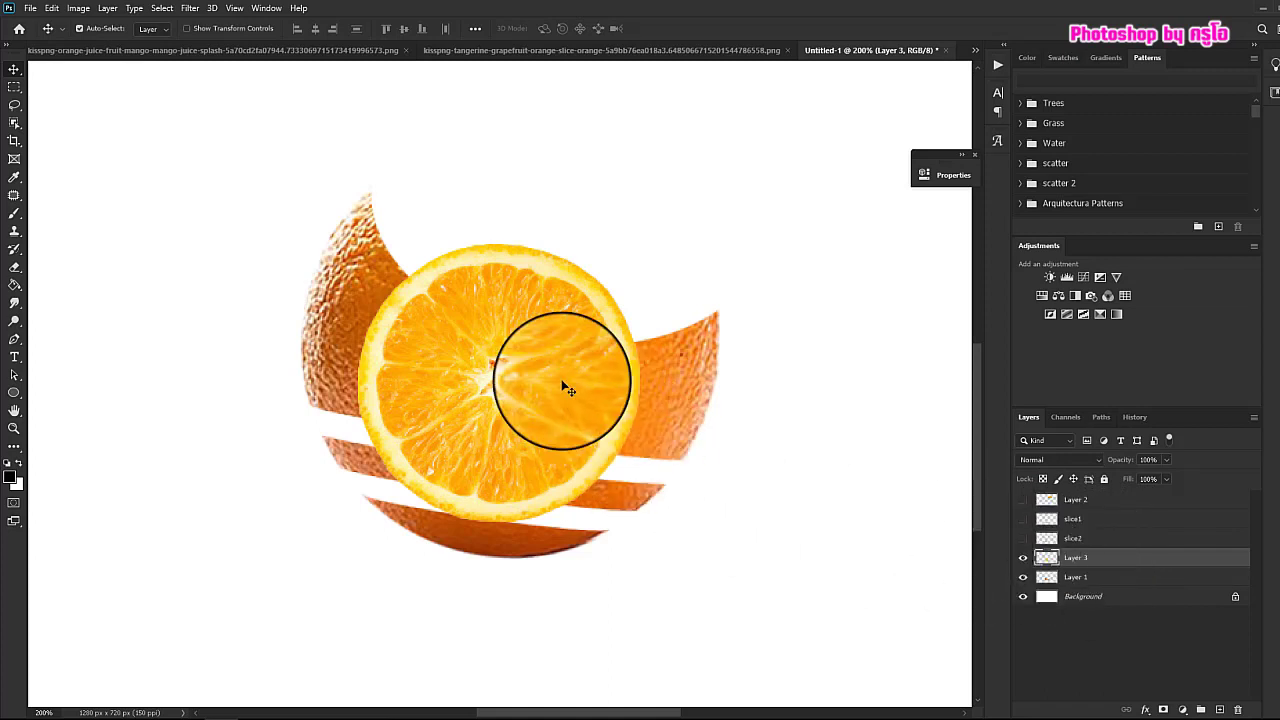
Squash the pasted orange slice to about 95.6% width and 19.9% height, rotate it about 5.1°, and place it over the lower gap
key(ctrl+t)
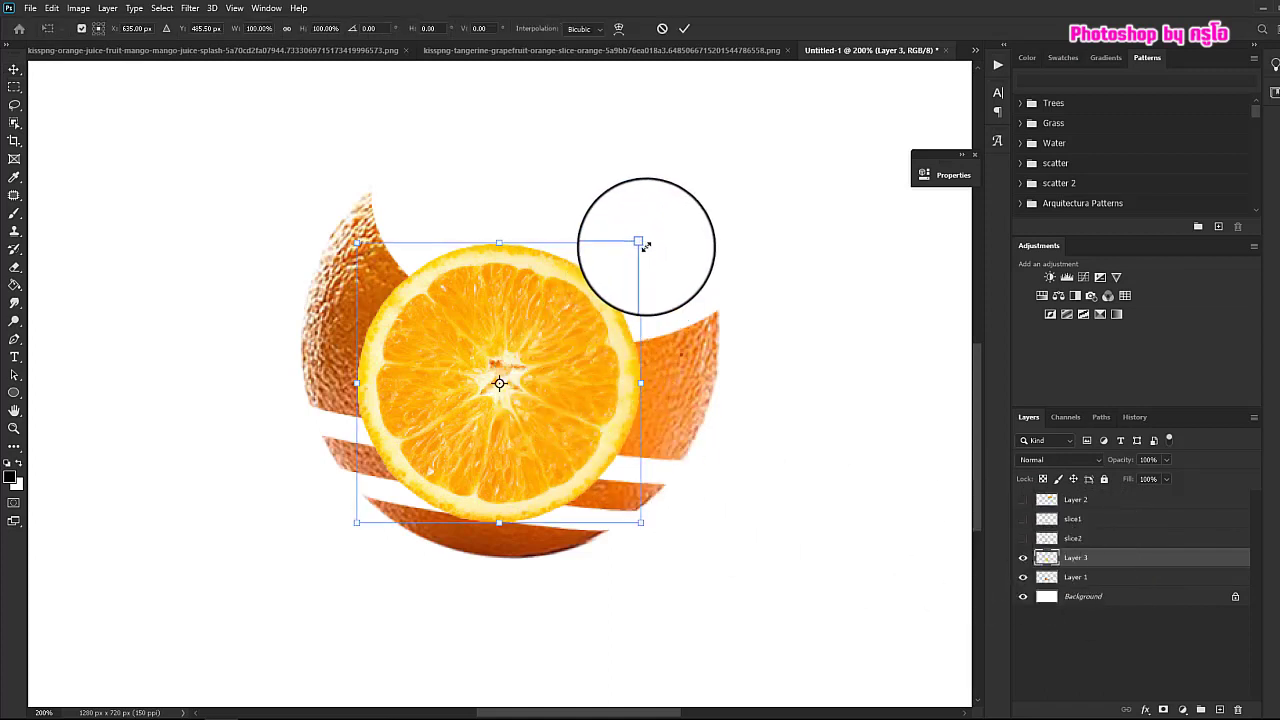
drag(641, 243, 652, 359)
drag(531, 386, 578, 413)
drag(608, 334, 666, 449)
drag(460, 520, 440, 496)
drag(644, 417, 617, 497)
drag(679, 452, 681, 460)
drag(583, 491, 553, 497)
drag(651, 484, 568, 503)
Adjust the orange slice's perspective, flatten it to about 11.1% height, and position it over the lowest piece's cut face
right_click(598, 497)
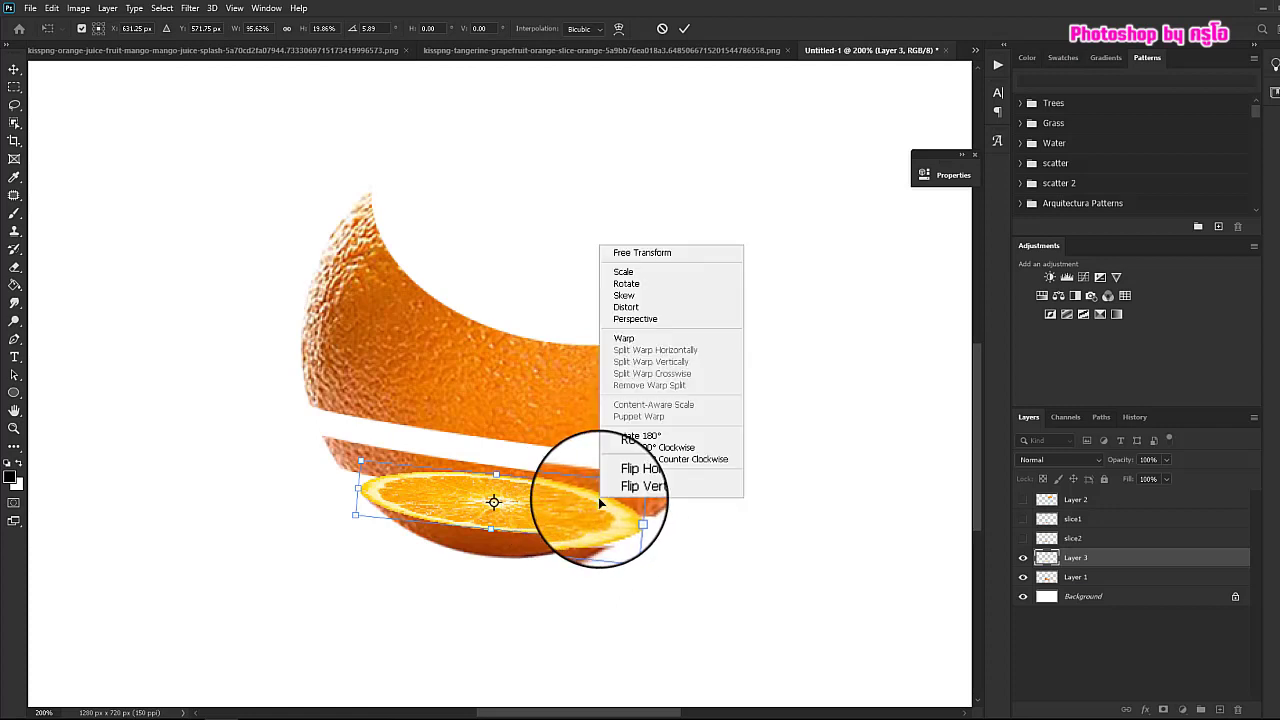
click(637, 319)
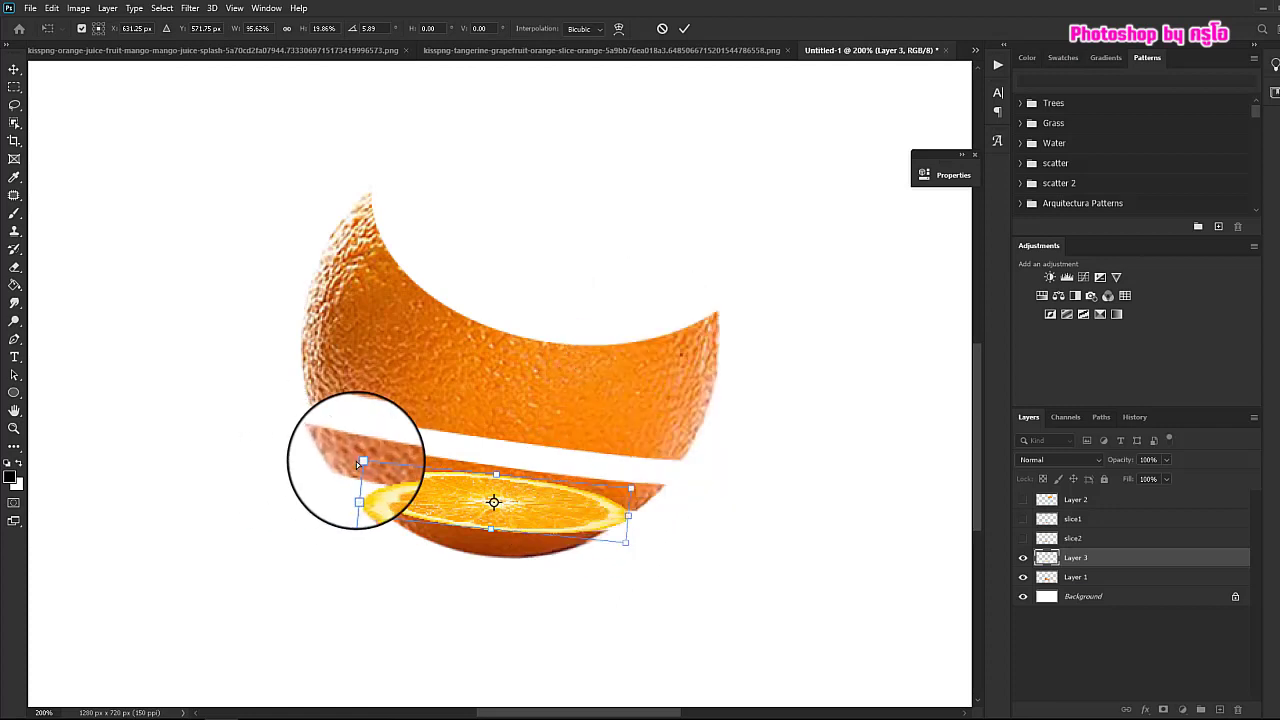
drag(357, 461, 363, 476)
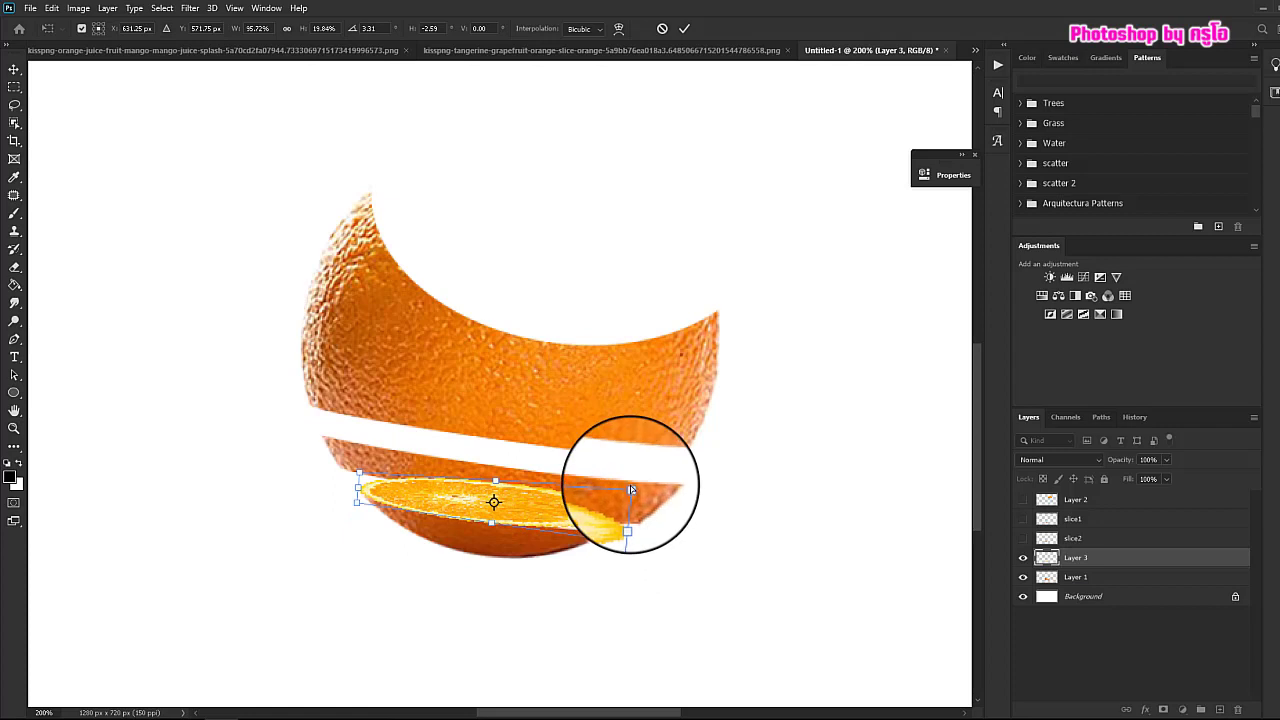
drag(631, 486, 579, 512)
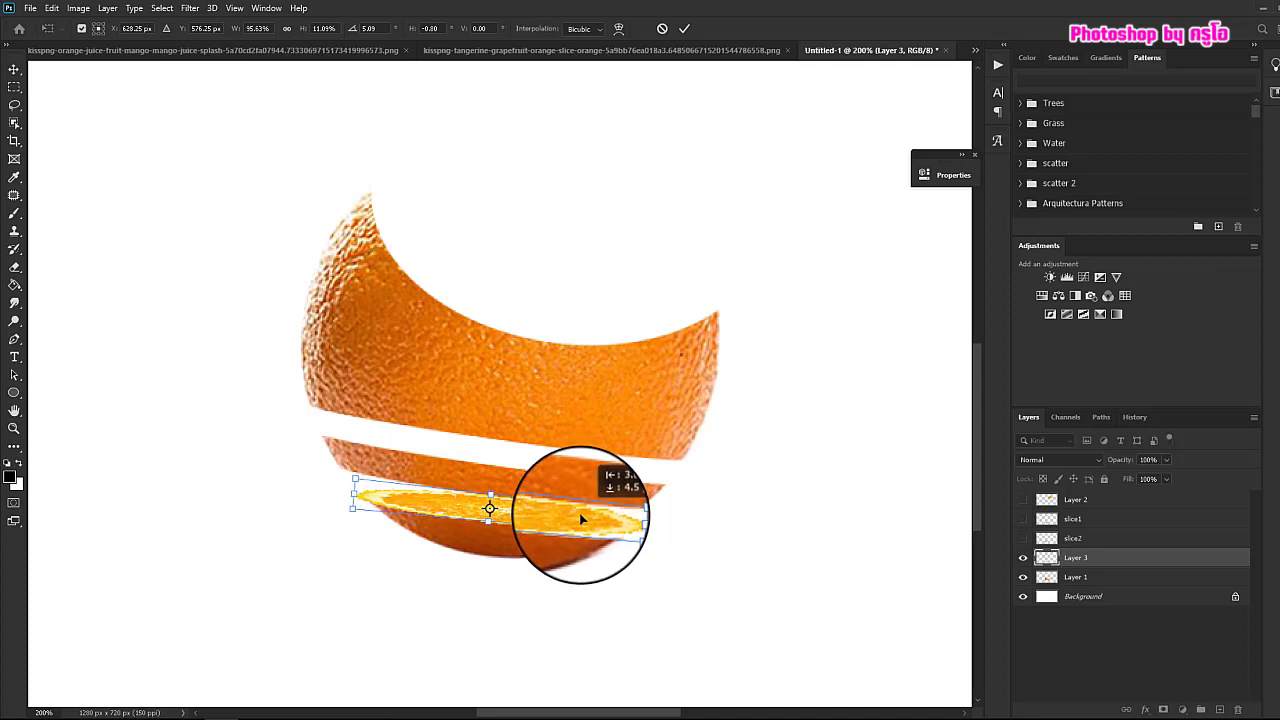
Narrow the orange slice from both ends to about 87.4% width to fit the lowest piece, and apply the transform
right_click(484, 513)
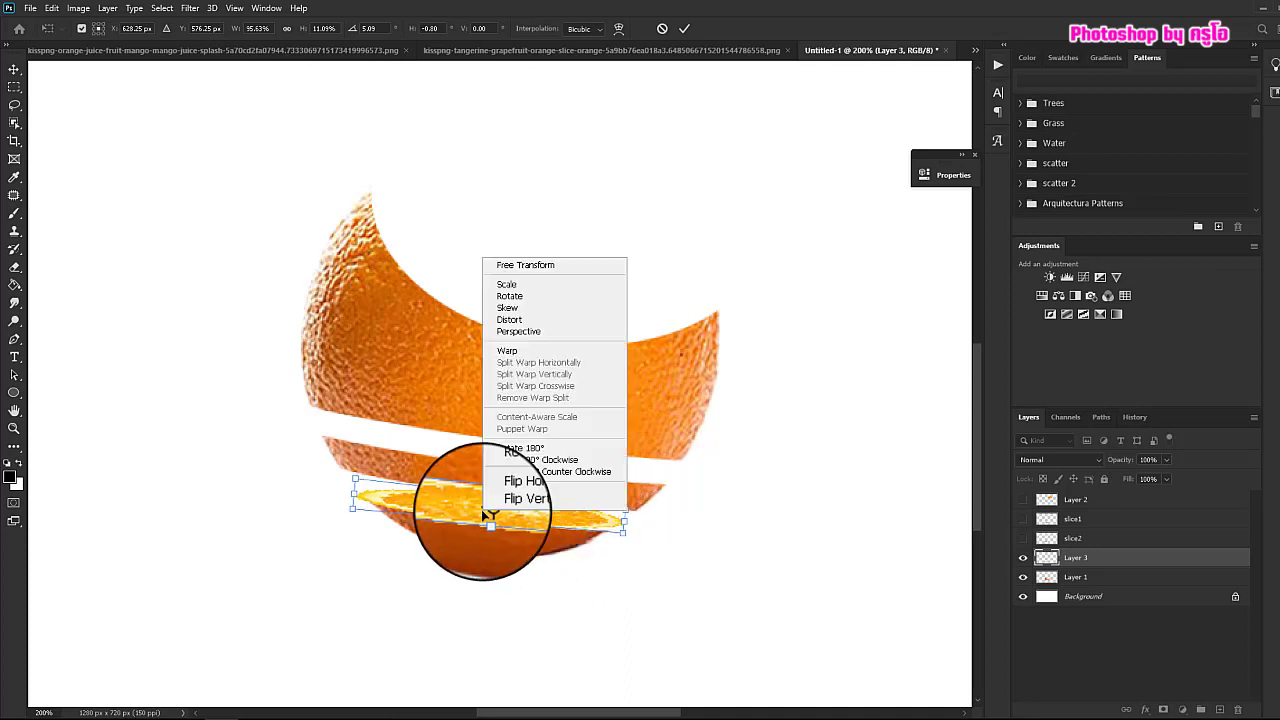
click(416, 463)
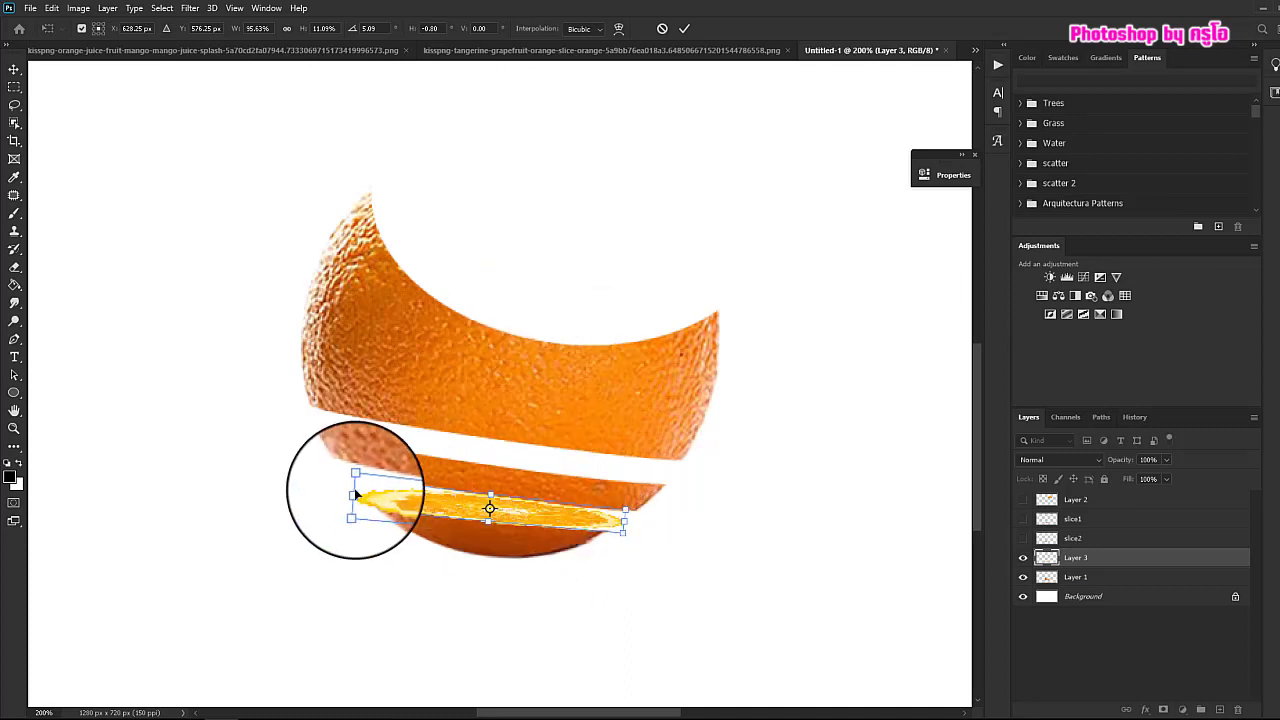
drag(355, 491, 365, 490)
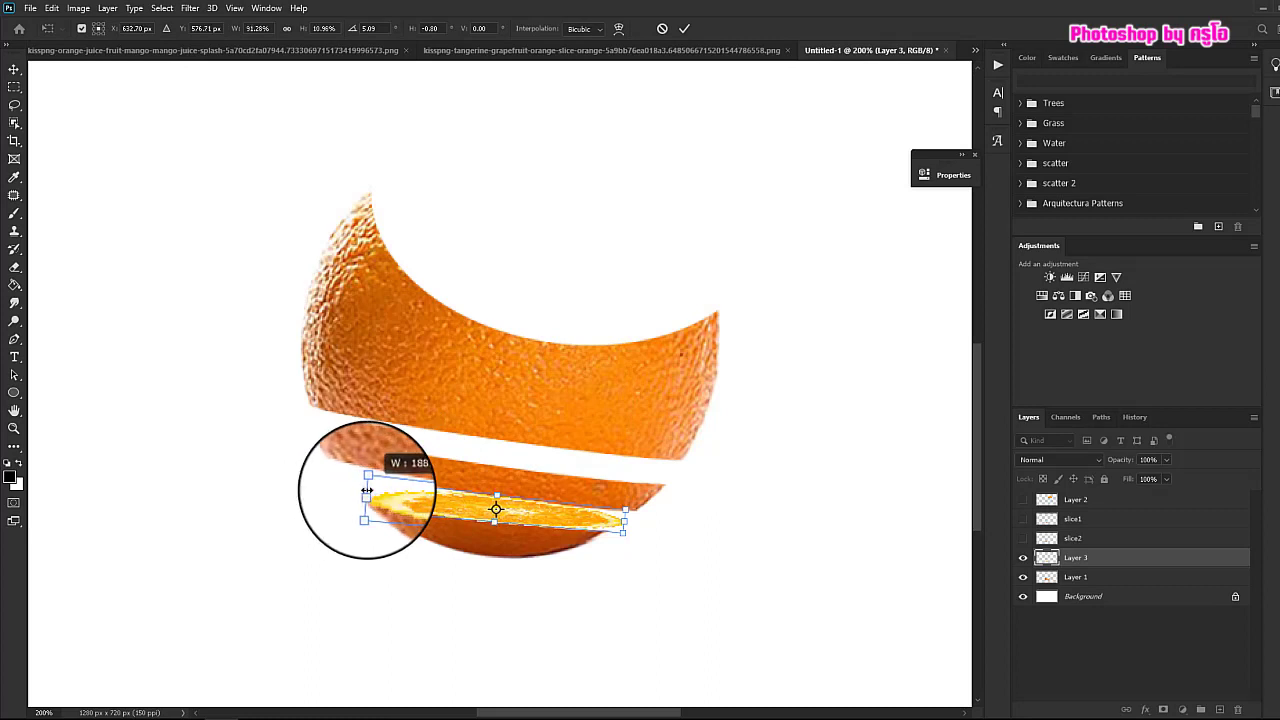
drag(622, 521, 610, 521)
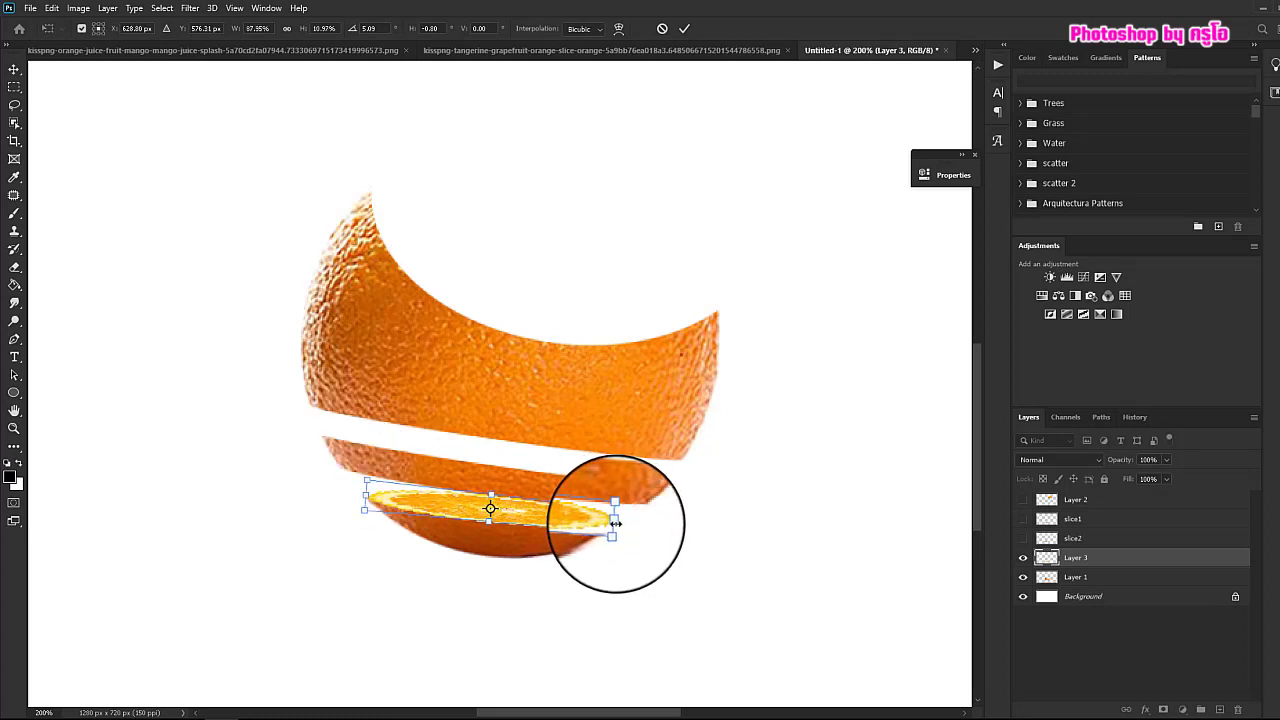
click(684, 28)
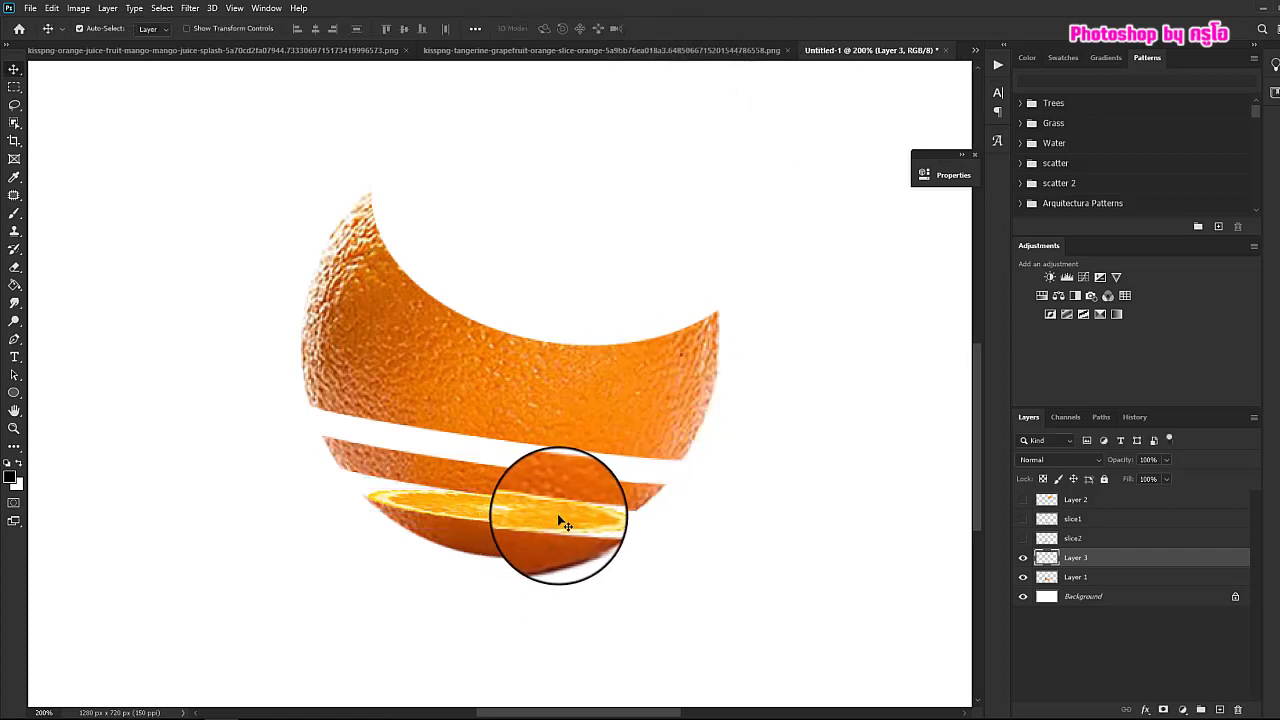
Rotate the orange slice about 1.9° clockwise, fit its edges to the lowest piece's cut face, and apply the transform
key(ctrl+t)
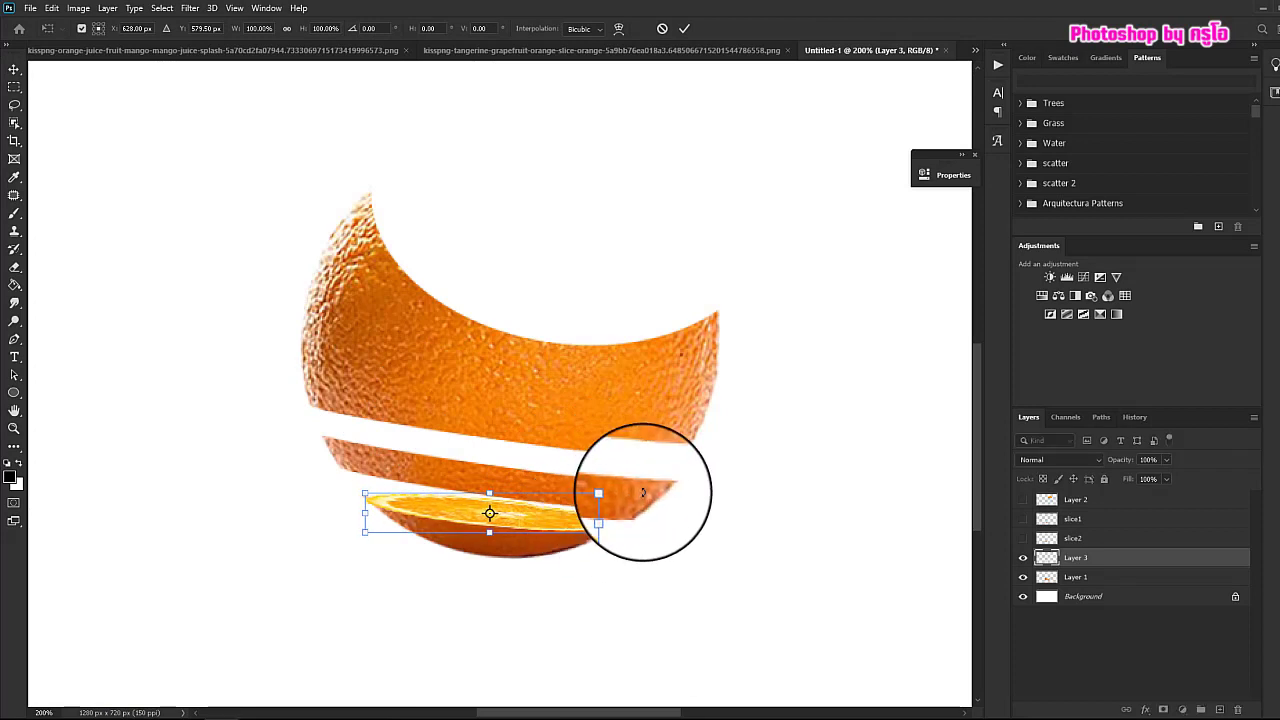
drag(643, 491, 645, 497)
drag(540, 528, 541, 528)
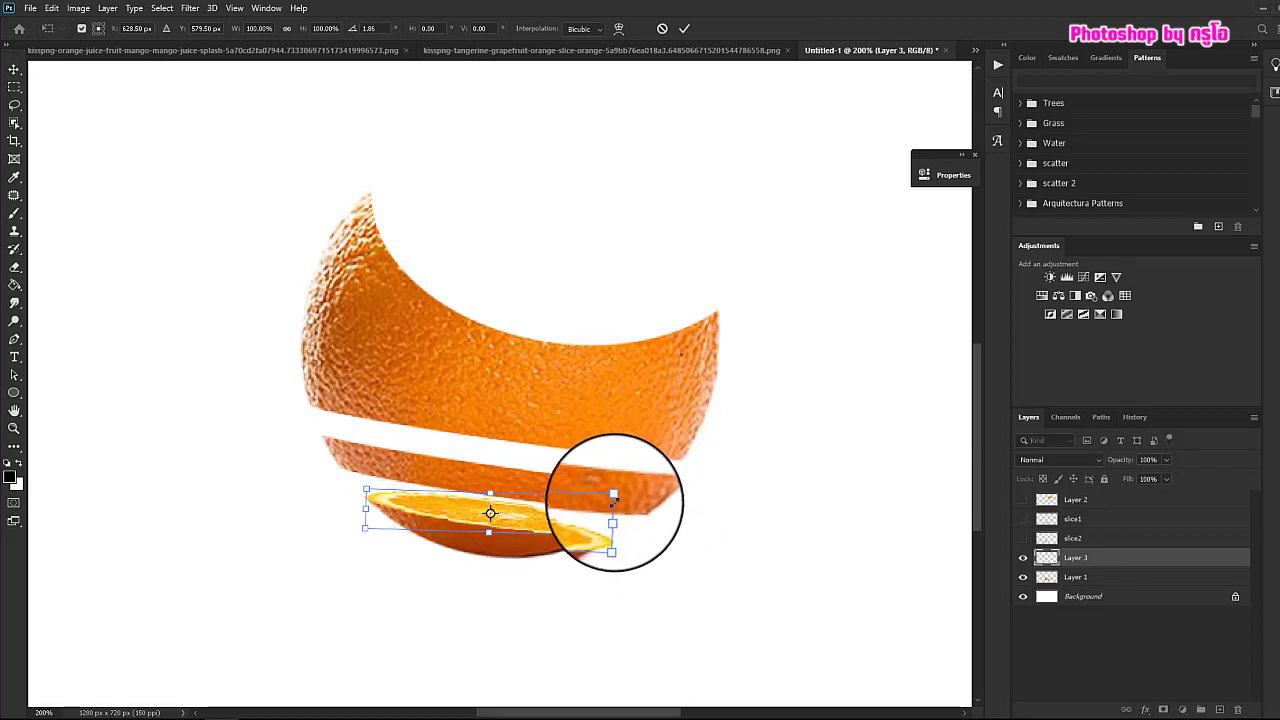
click(689, 29)
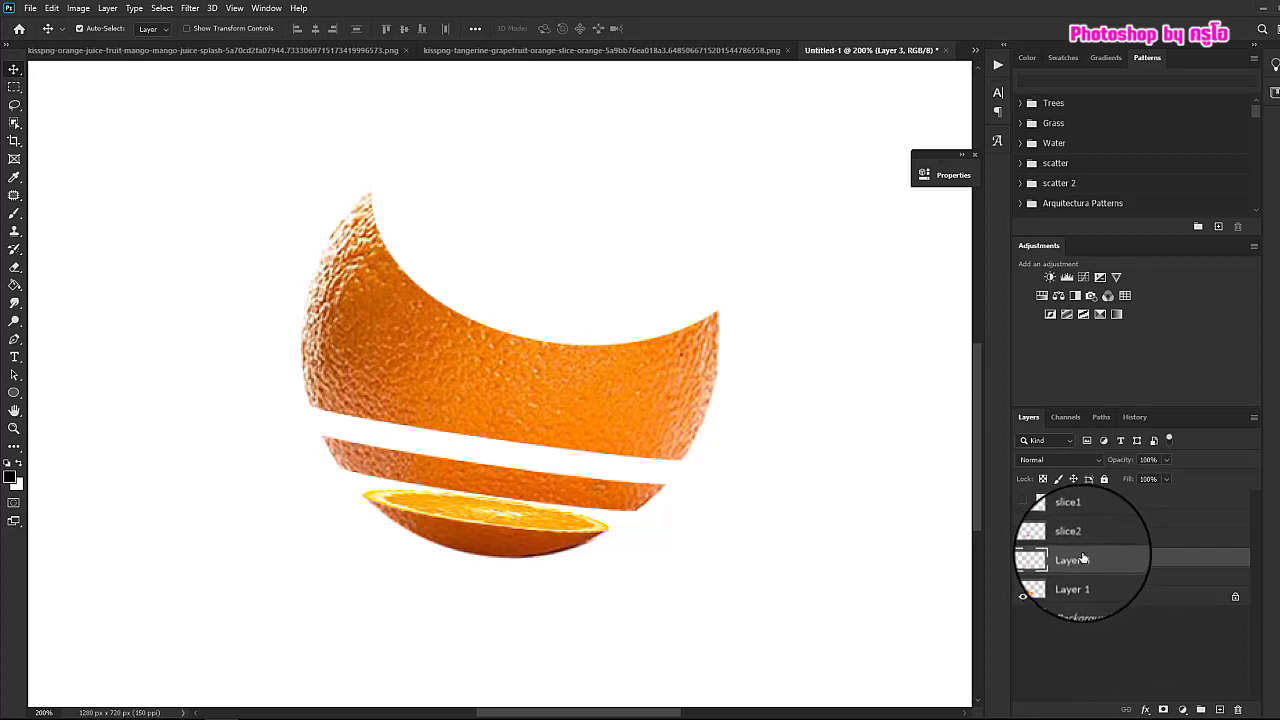
Duplicate Layer 3 and move the copy up onto the cut face of the middle orange band
scroll(1082, 552, down, 1)
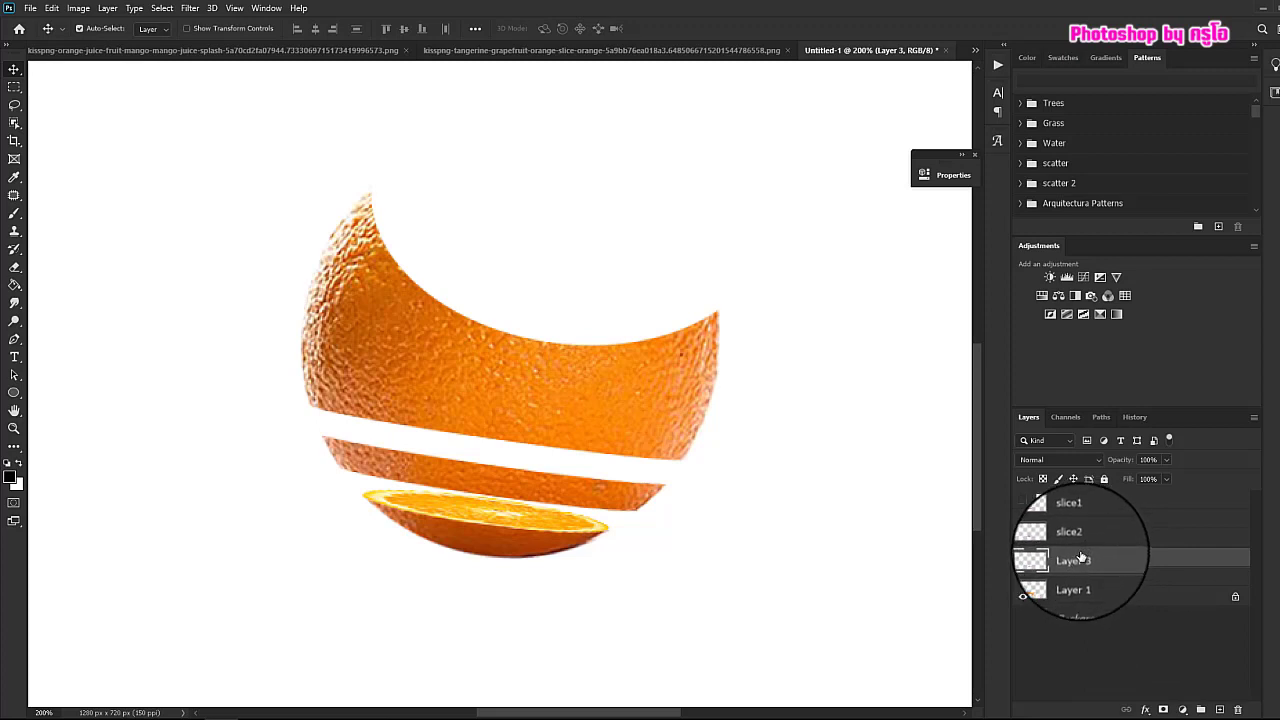
key(ctrl+j)
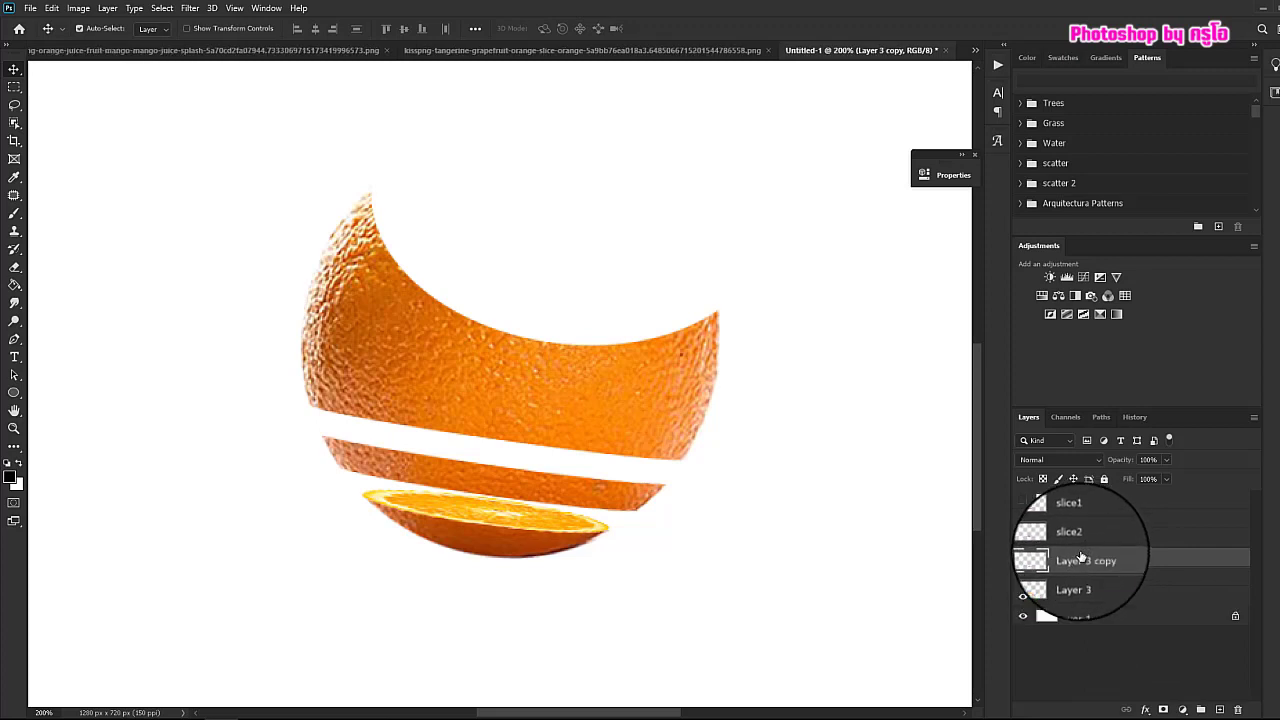
drag(480, 523, 452, 448)
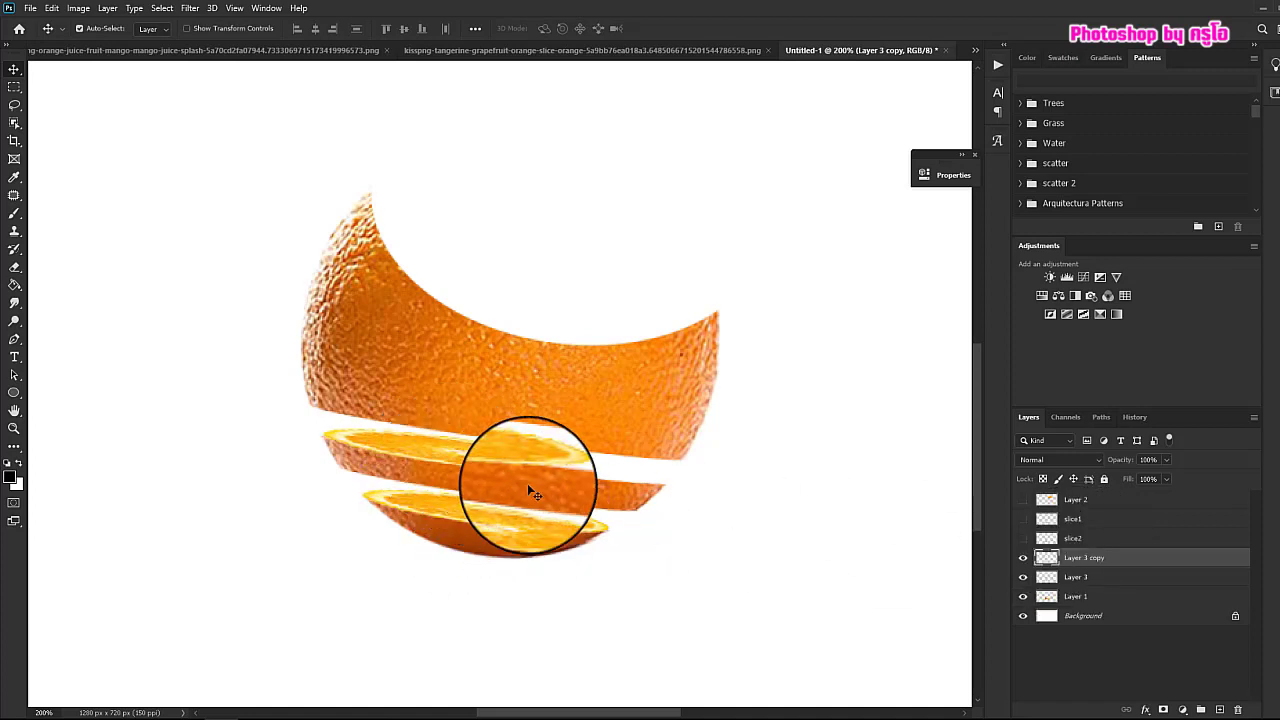
Stretch the duplicated slice to about 137.7% width, rotate it about 2.1° to cover the middle band's cut face, and apply the transform
key(ctrl+t)
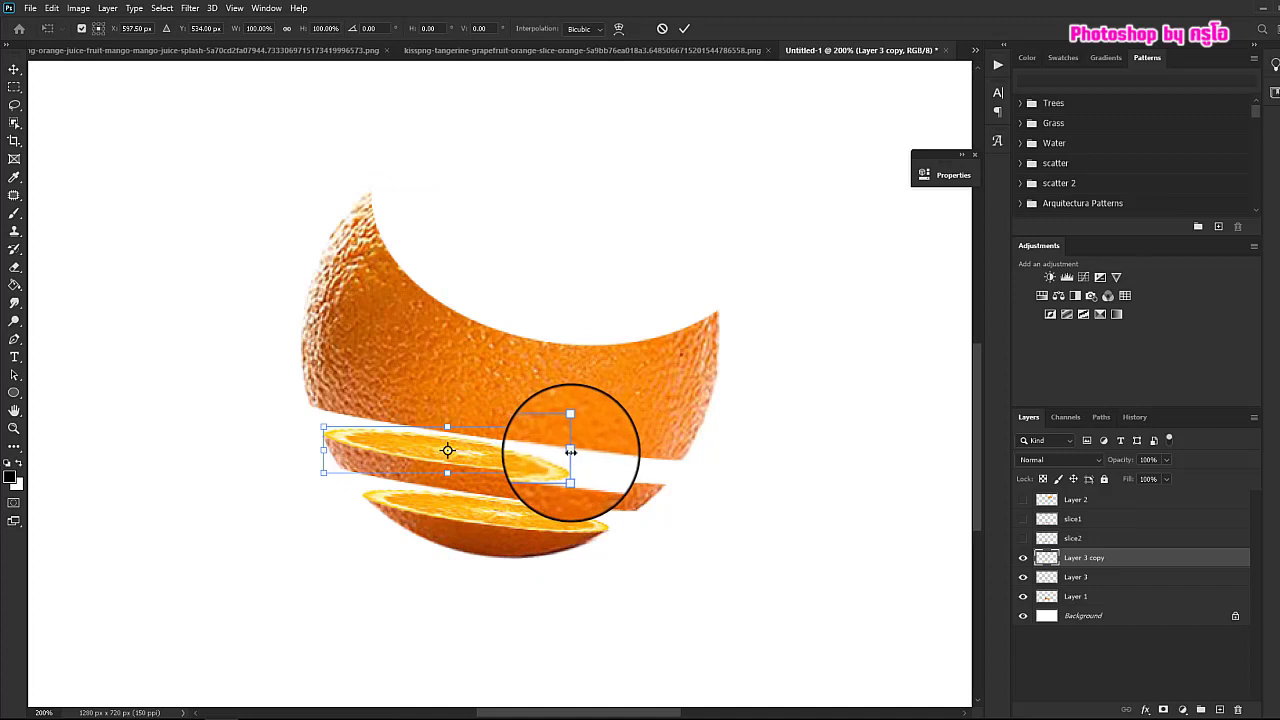
drag(571, 450, 622, 467)
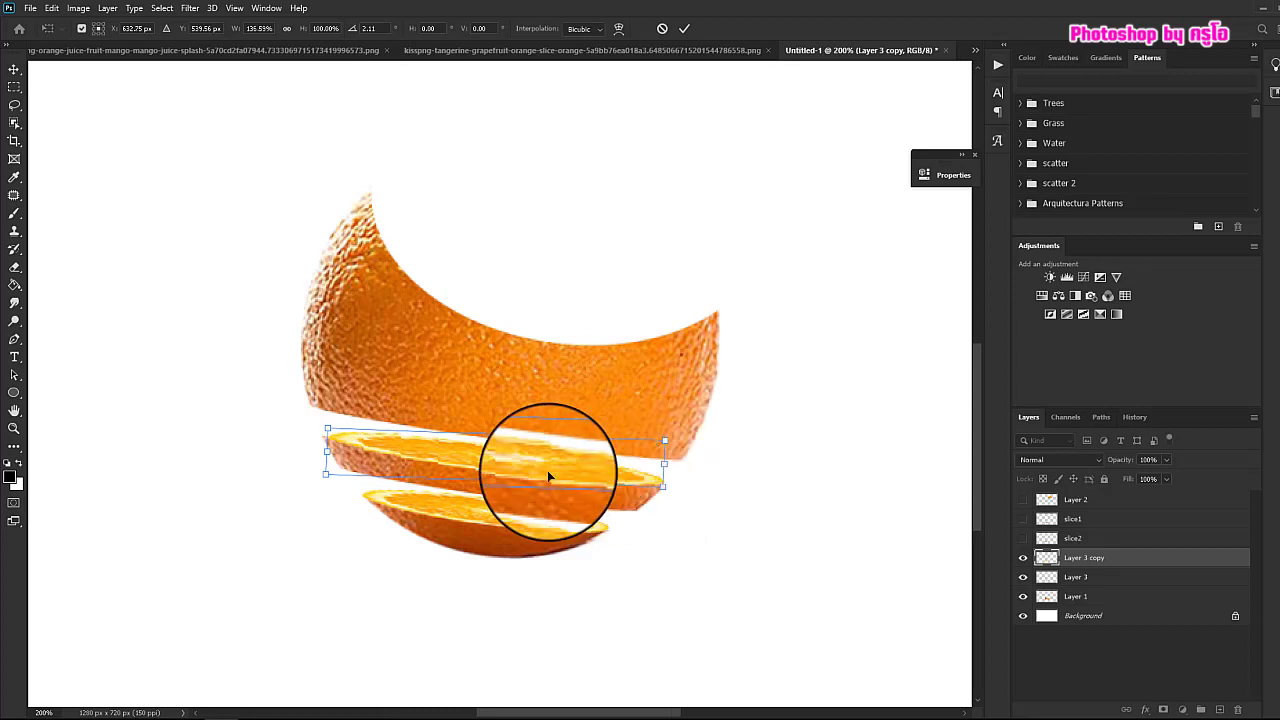
drag(336, 448, 325, 450)
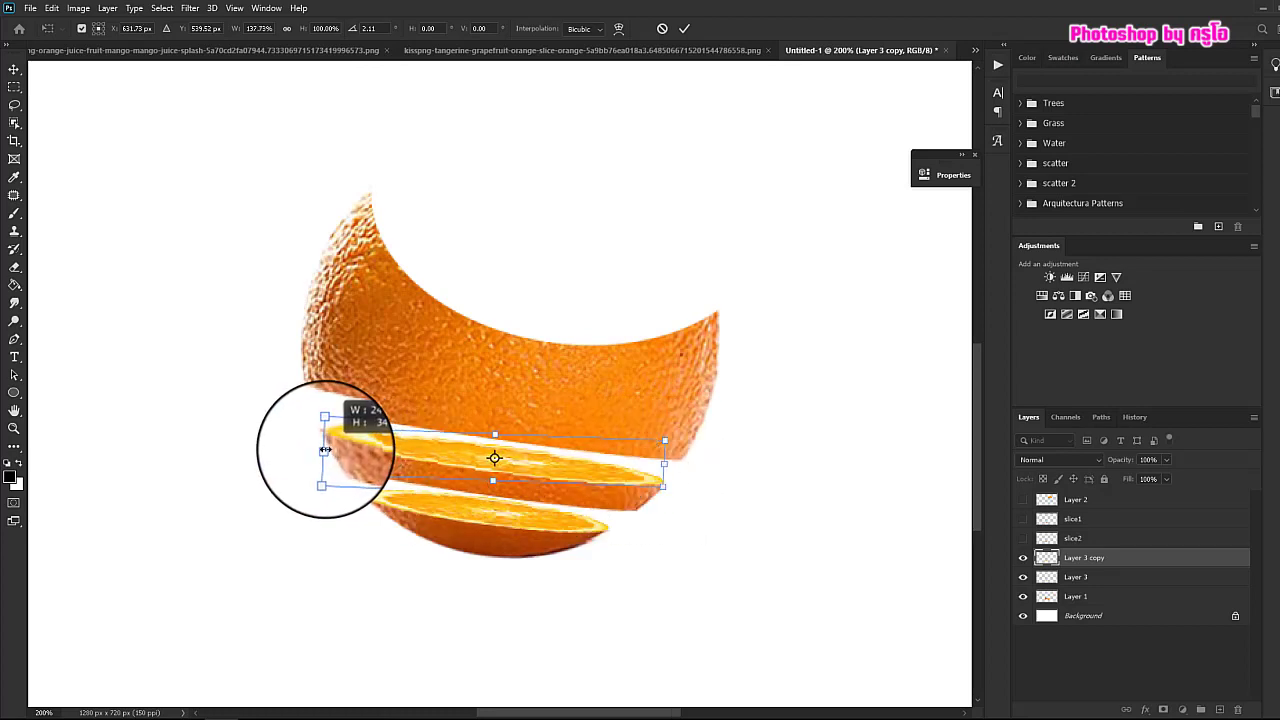
click(684, 28)
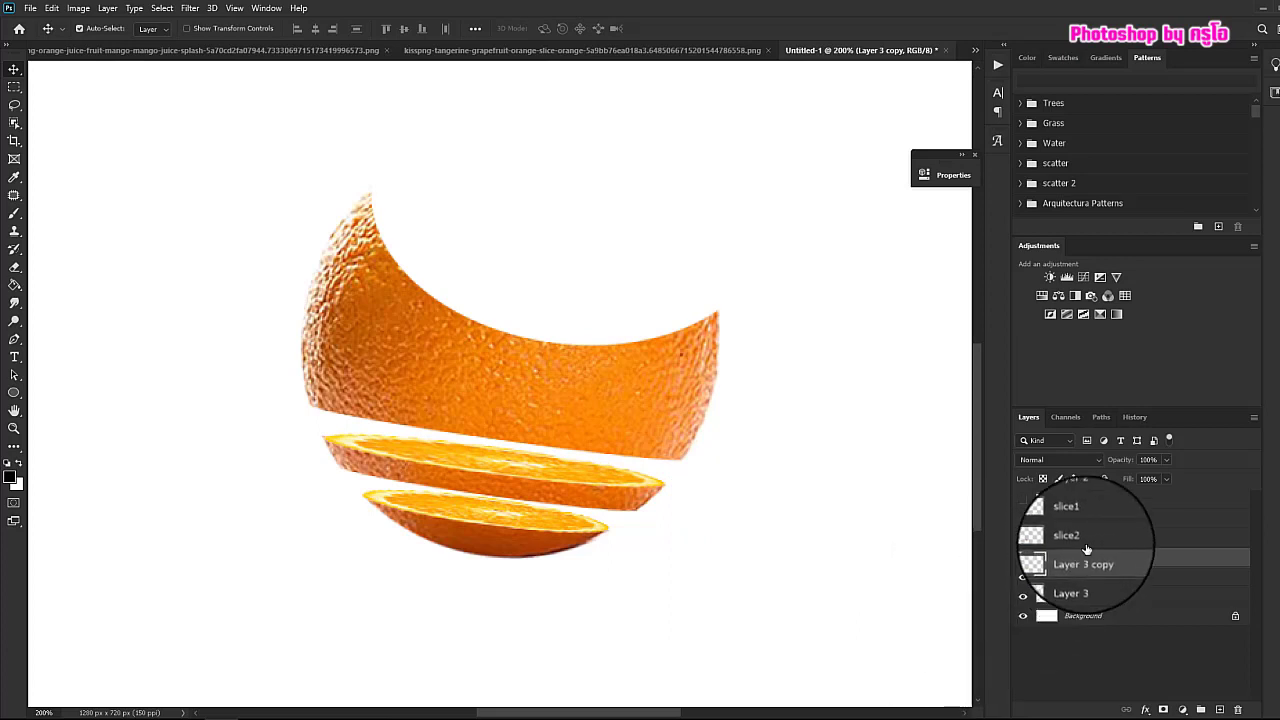
Show the slice1 layer and shift it left so the band sticks out of the lower gap
click(1023, 520)
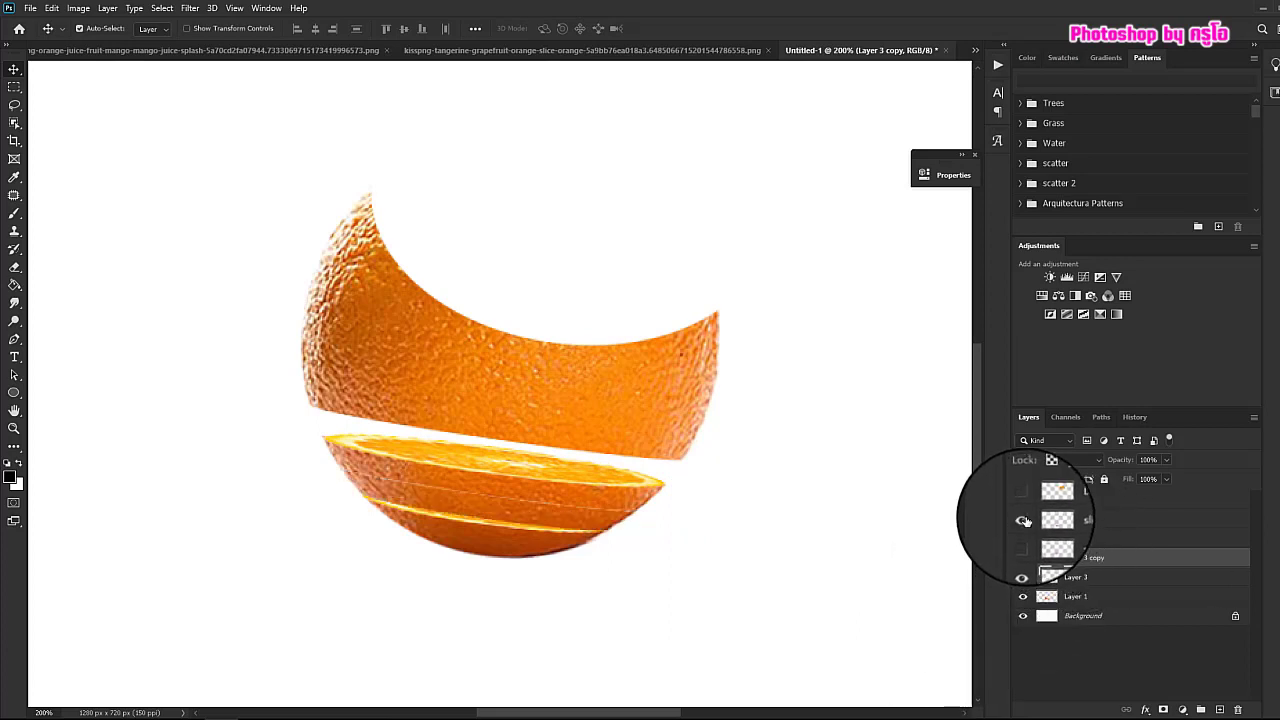
click(1086, 521)
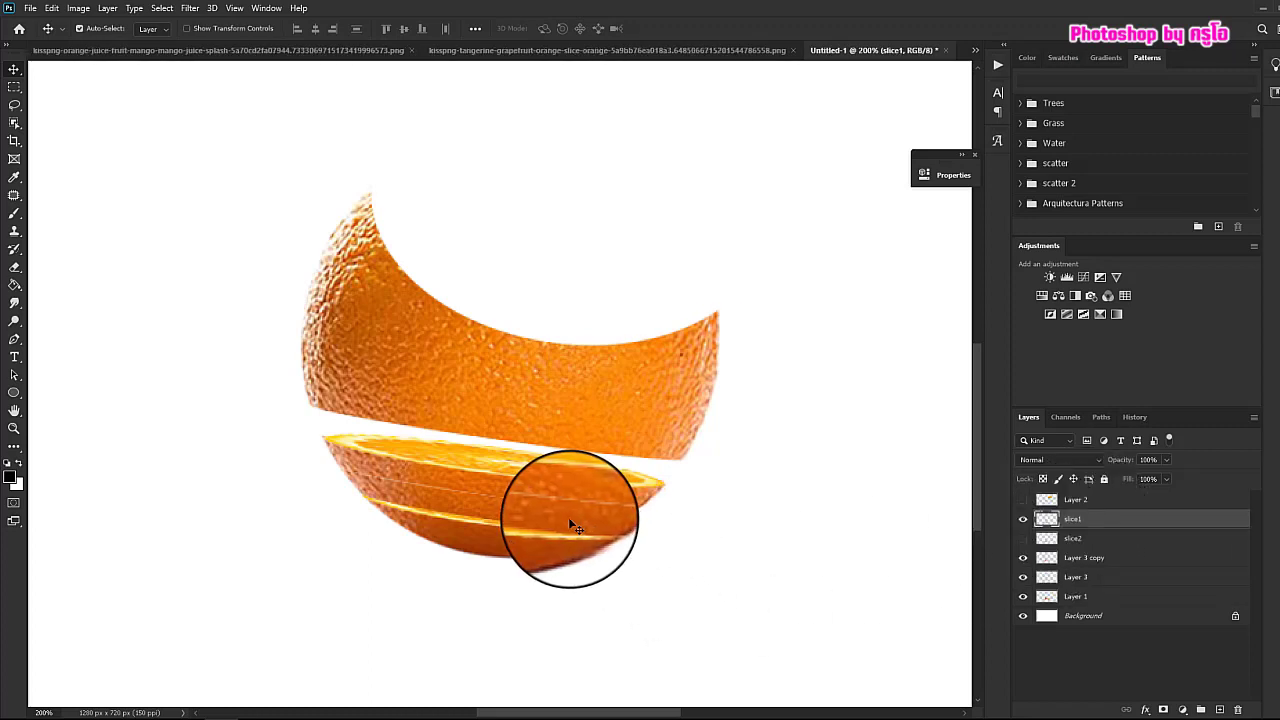
key(Left)
key(Left)
key(Left)
key(Left)
key(Left)
key(Left)
key(Left)
key(Left)
key(Left)
key(Left)
key(Left)
key(Left)
key(Left)
key(Left)
key(Left)
key(Left)
key(Left)
key(Left)
key(Left)
key(Left)
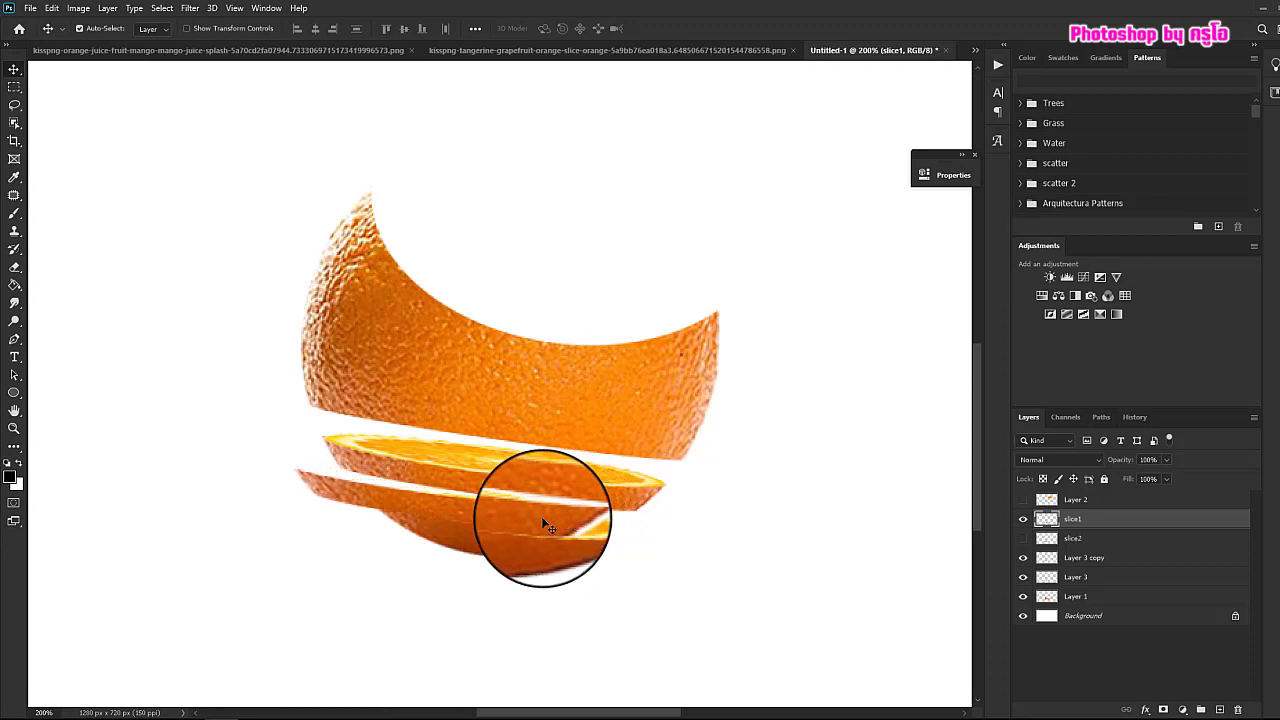
drag(457, 514, 447, 509)
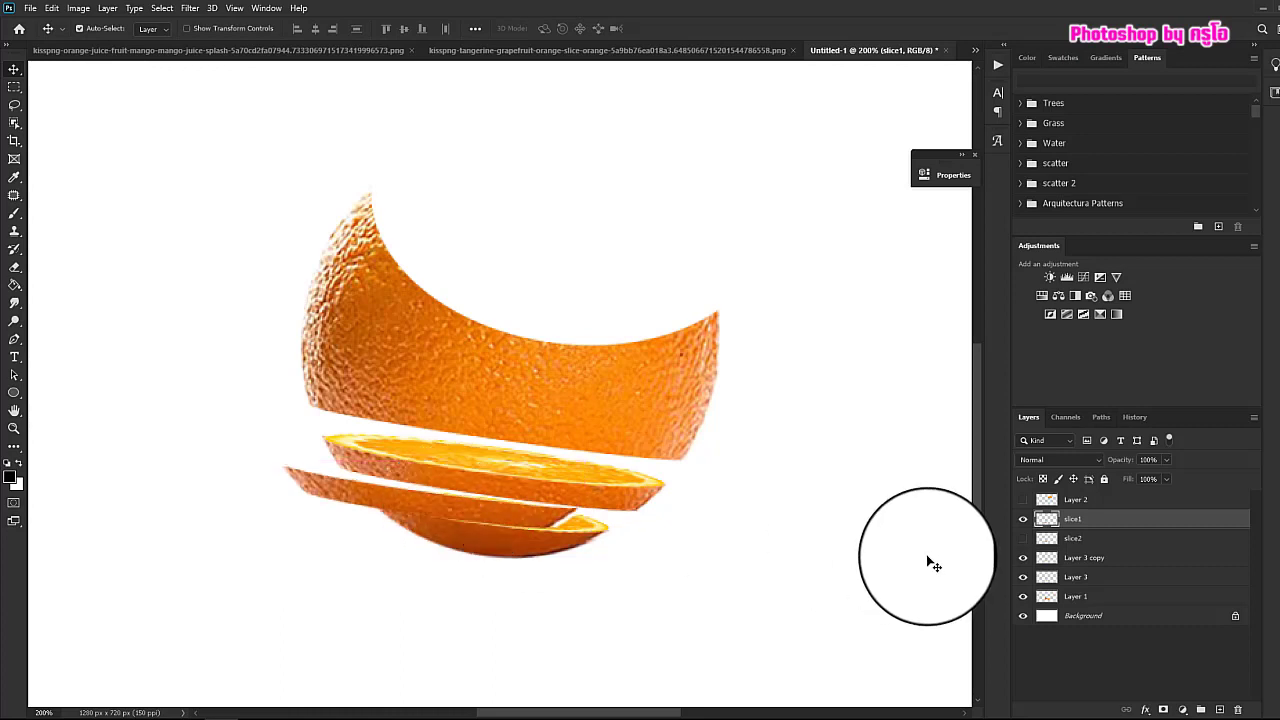
Add a layer mask to slice1 and set the Brush tool's opacity to 100%
click(1165, 710)
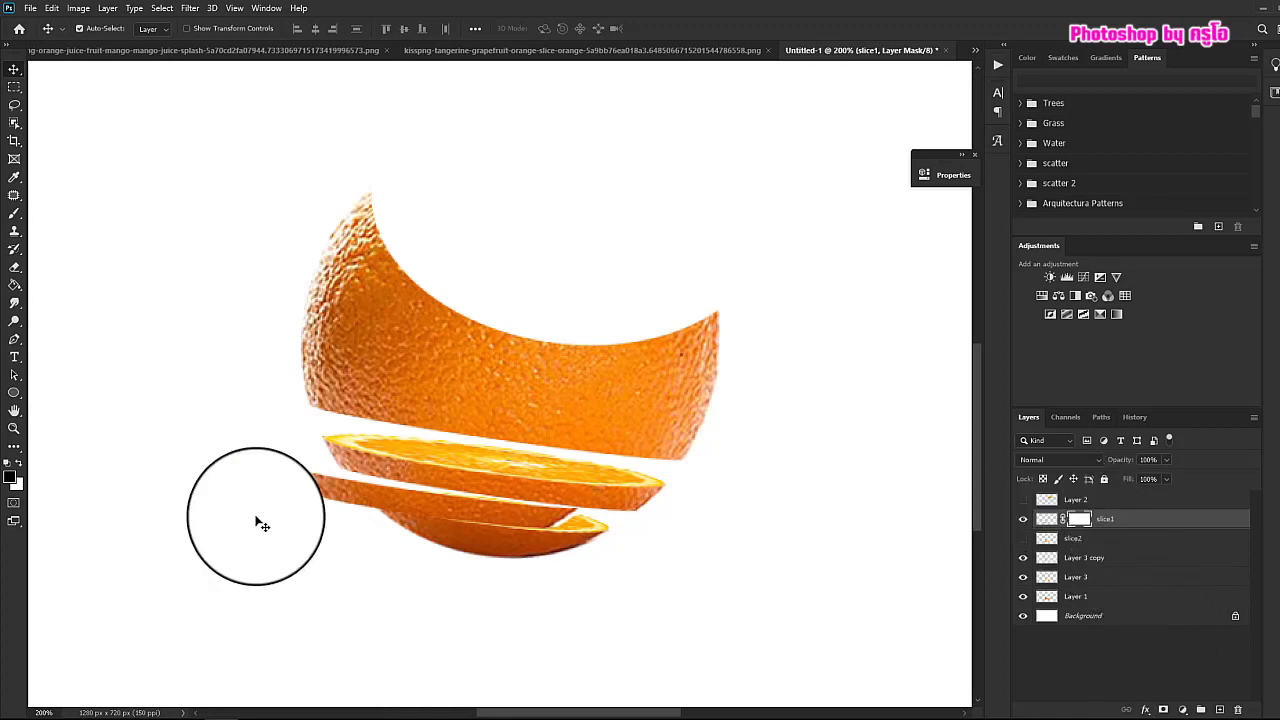
click(14, 213)
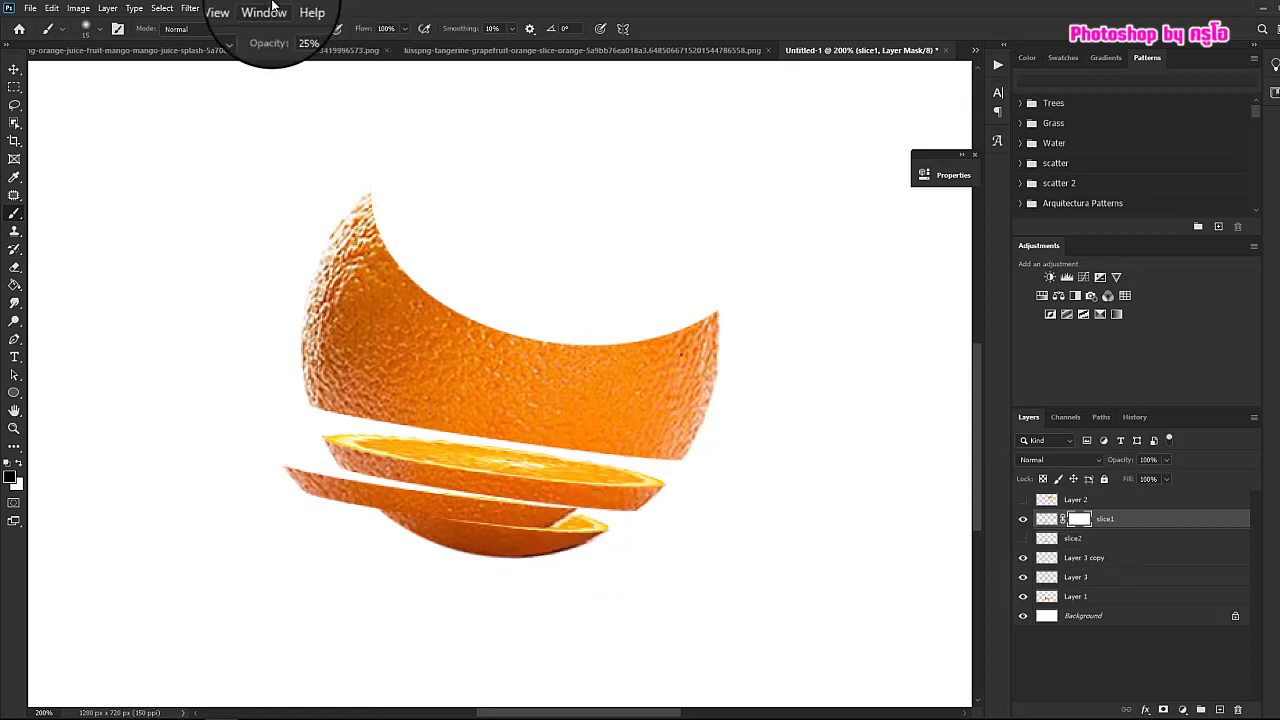
mouse_move(315, 27)
mouse_down()
mouse_move(331, 43)
mouse_move(380, 45)
mouse_up()
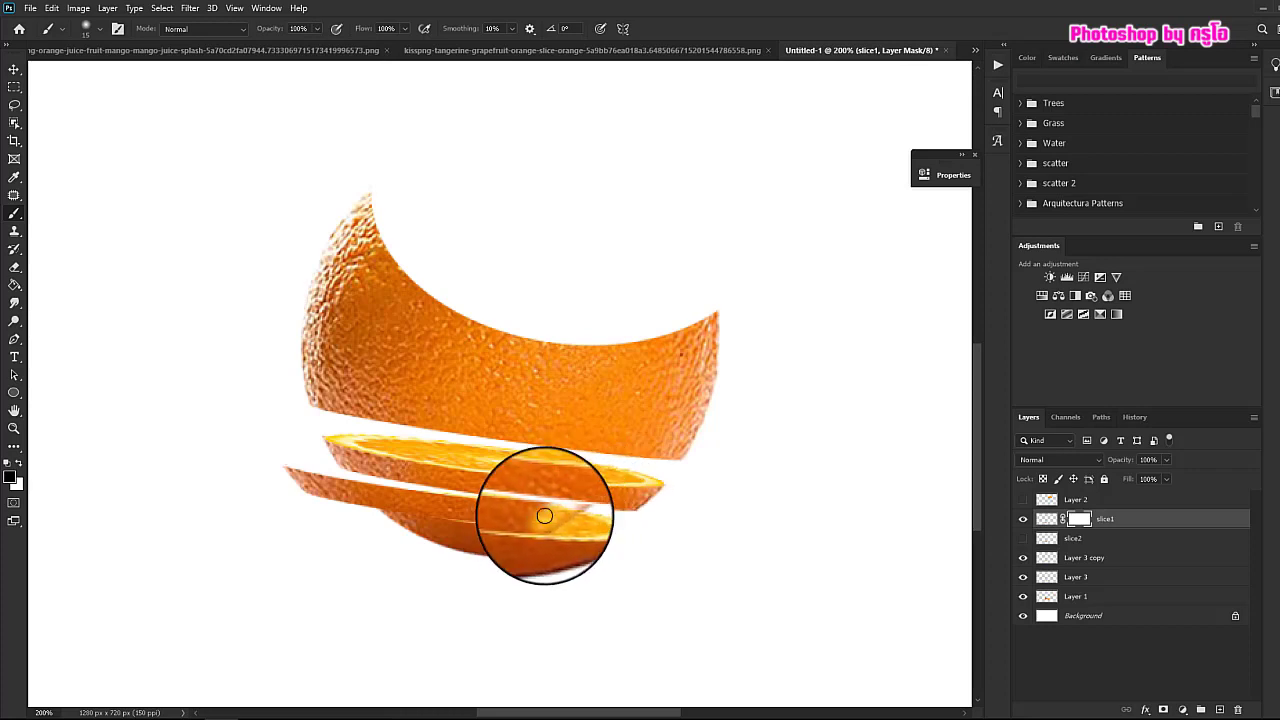
drag(277, 465, 518, 567)
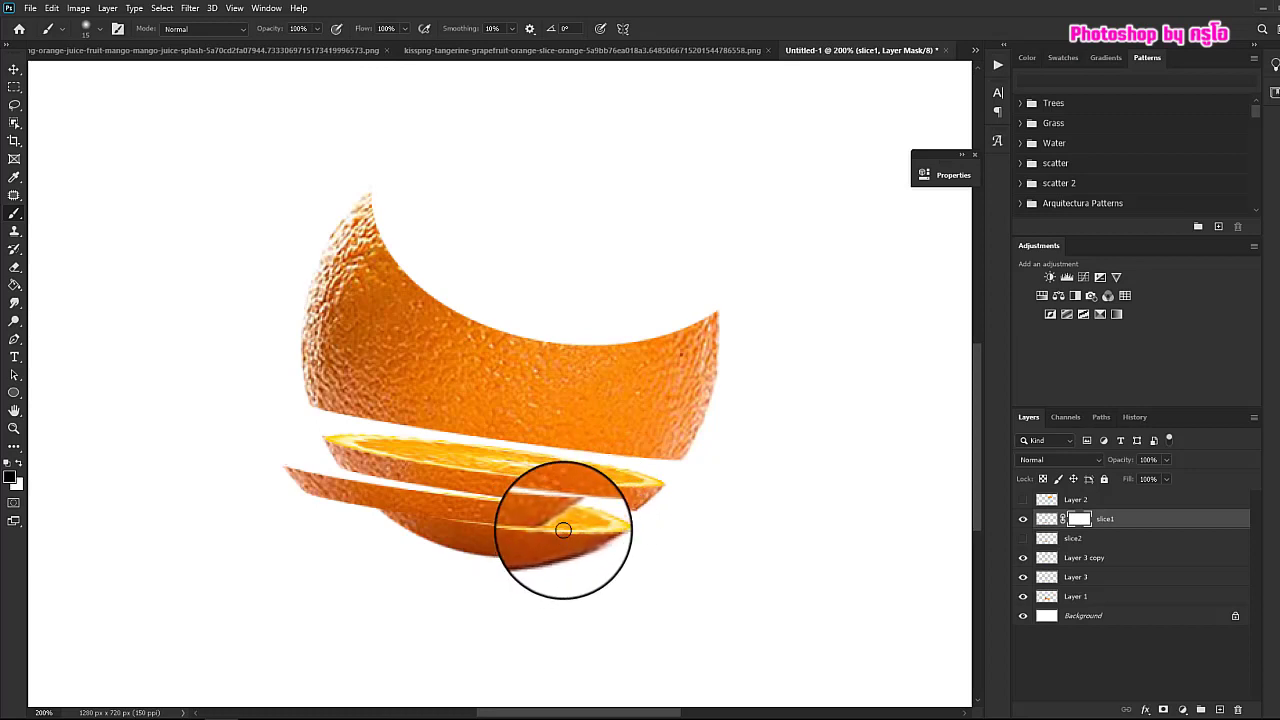
drag(560, 532, 628, 486)
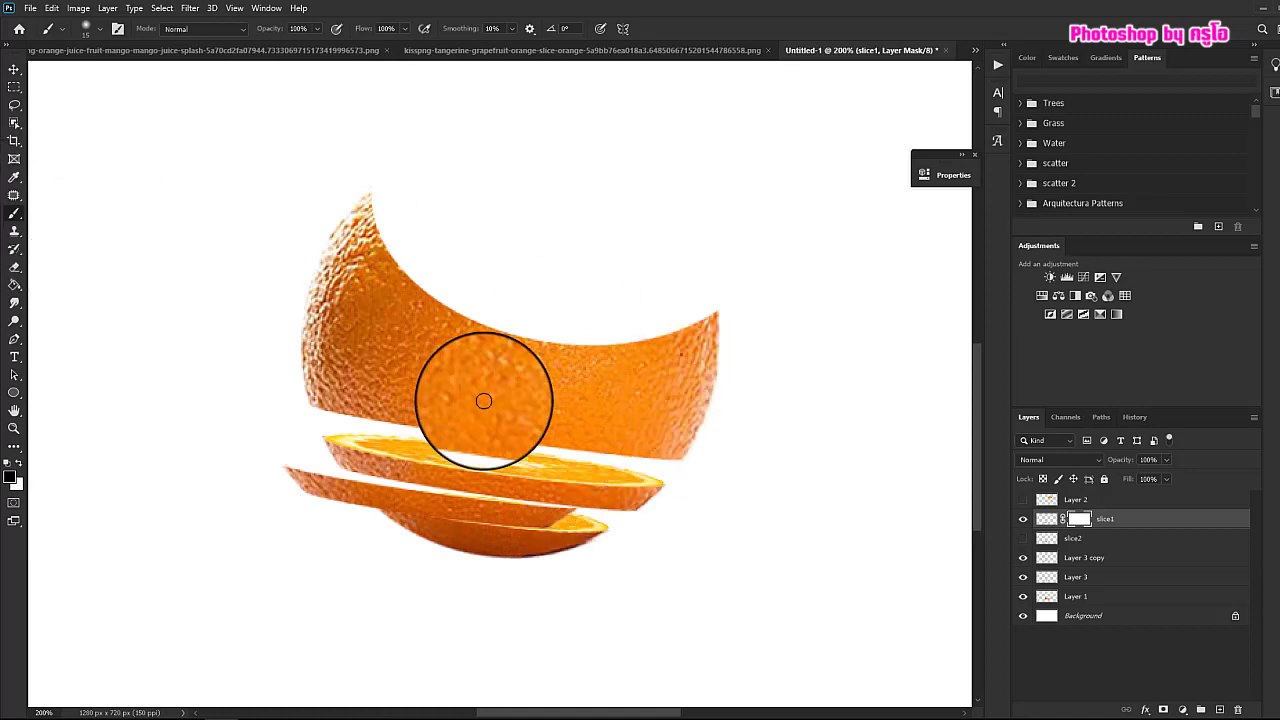
Duplicate Layer 3 copy and place the duplicate directly above slice1 in the layer stack
click(1090, 558)
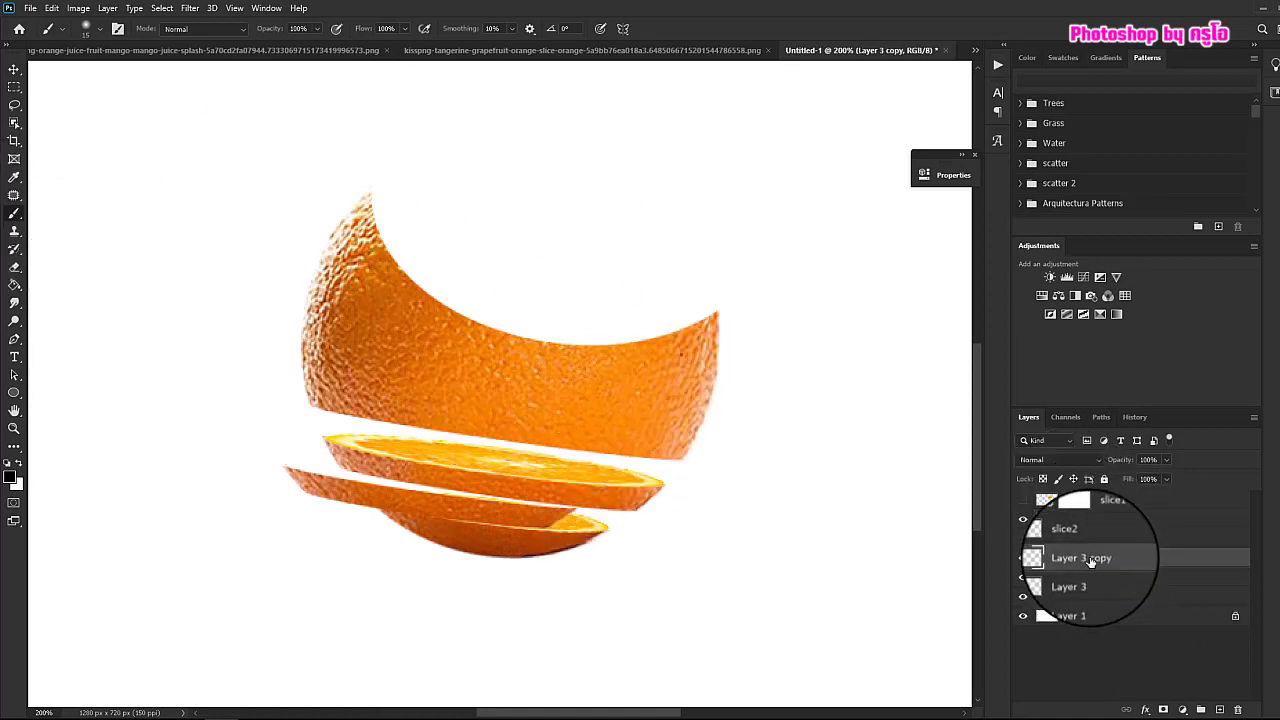
key(ctrl+j)
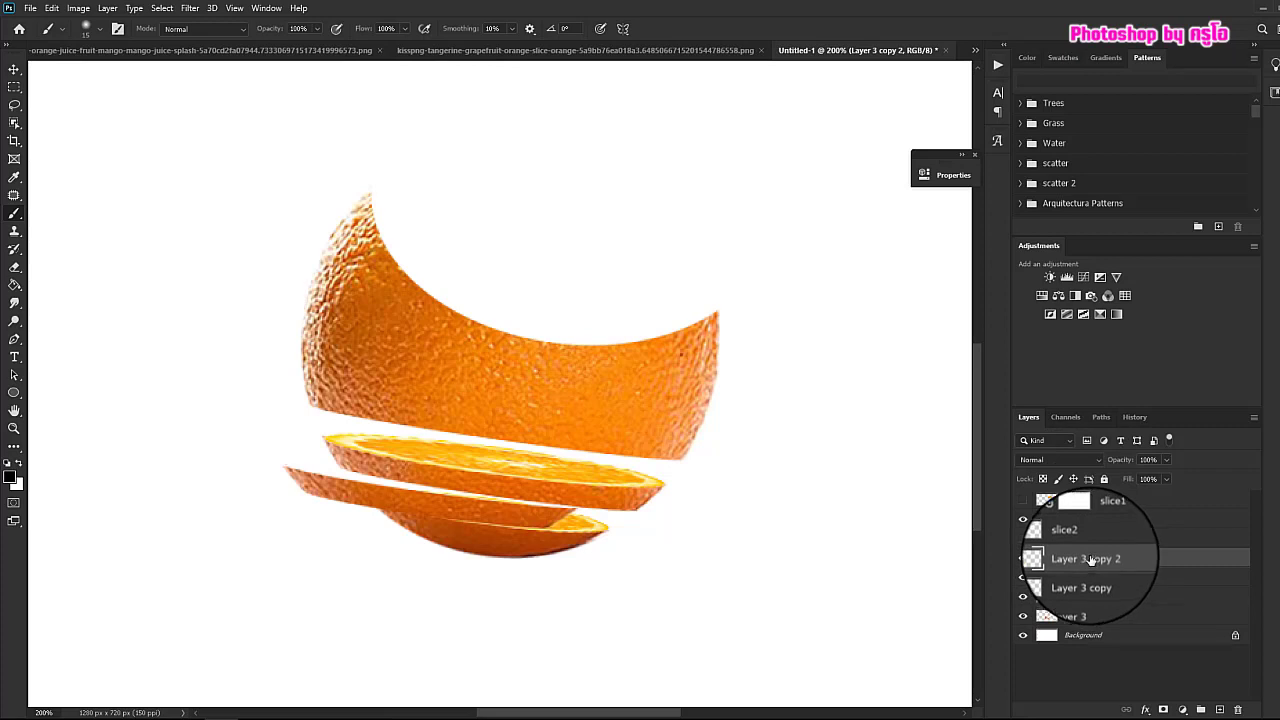
drag(1090, 560, 1086, 515)
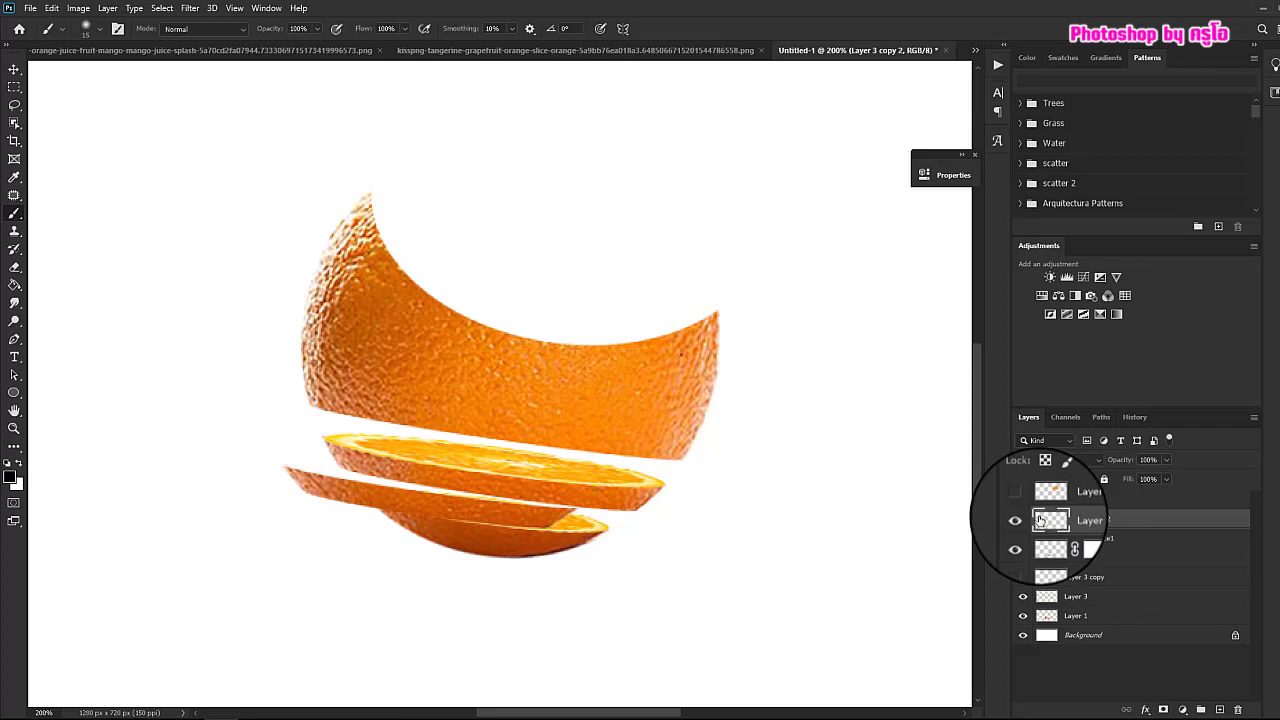
Move the duplicated slice onto slice1's cut face, shrink it to about 85.7% height with a narrower width, and apply the transform
click(14, 68)
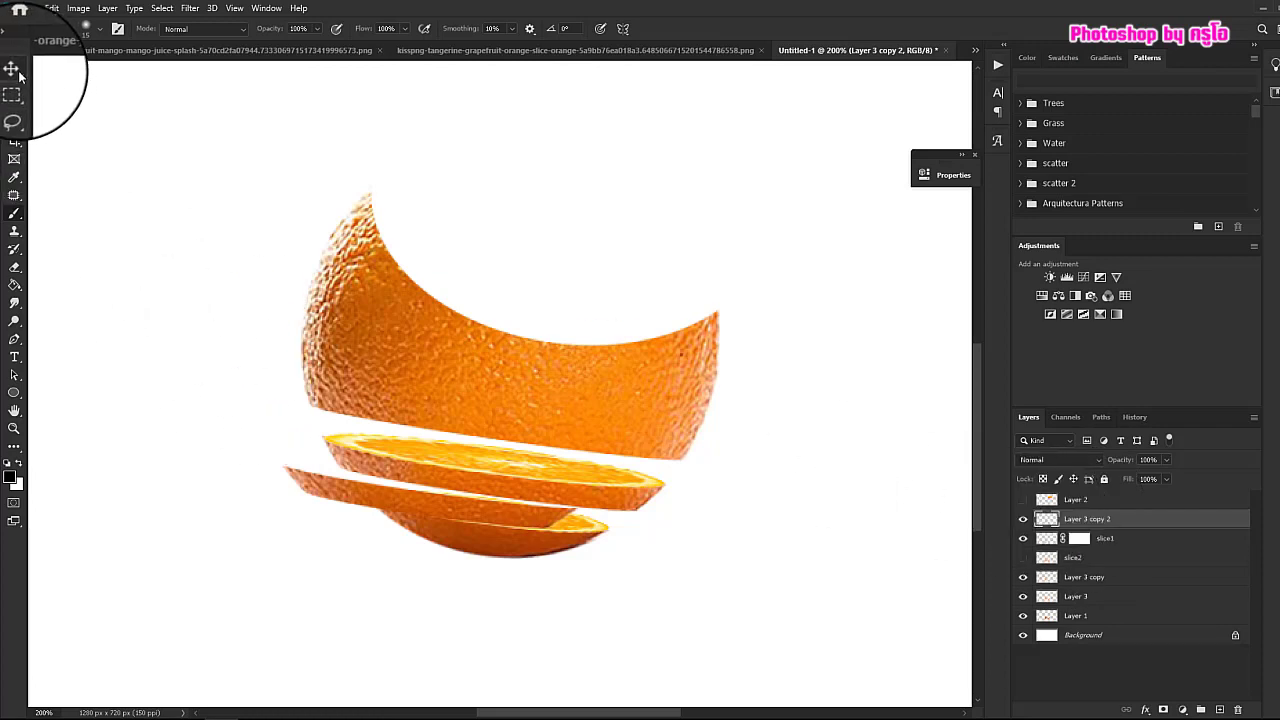
key(ctrl+t)
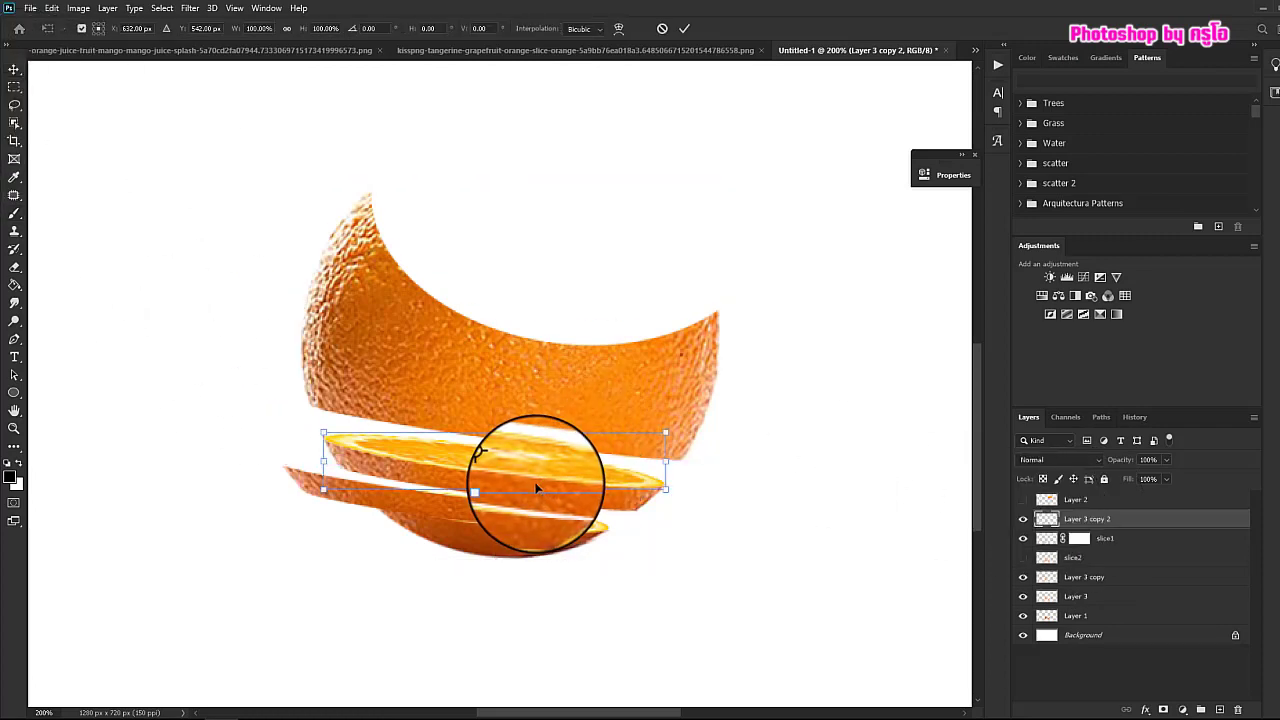
drag(558, 466, 512, 494)
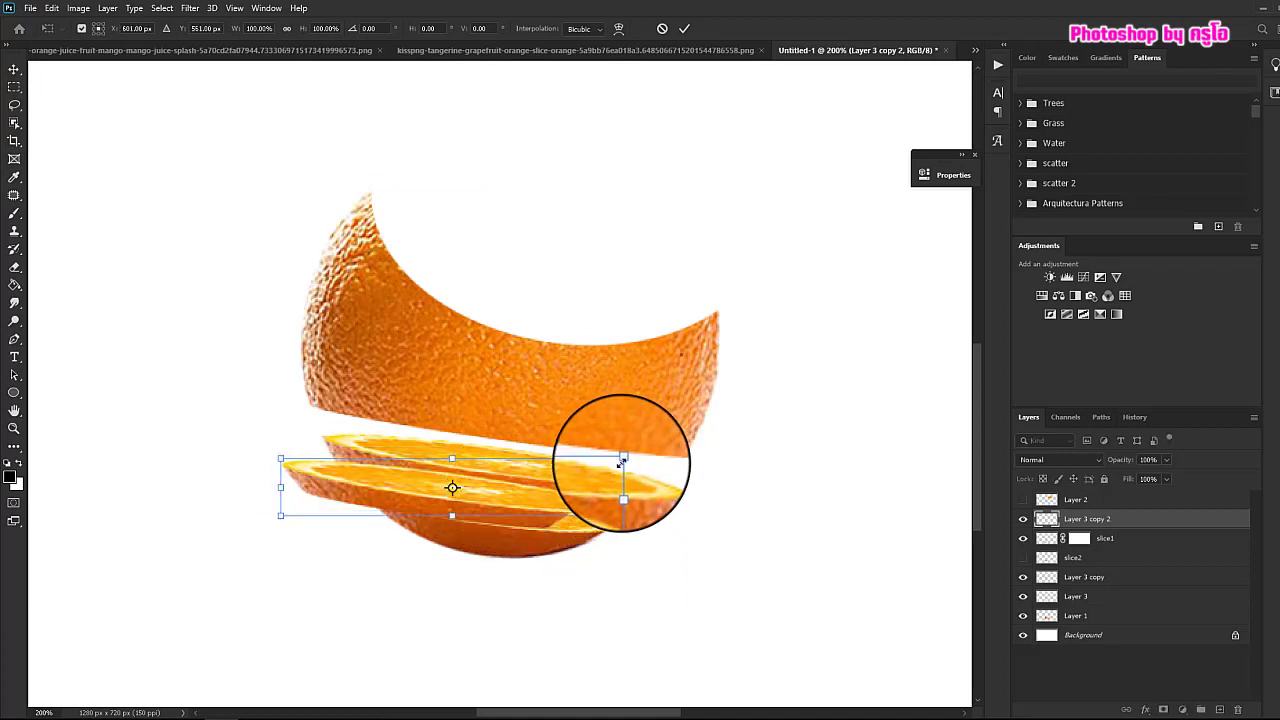
drag(622, 458, 546, 481)
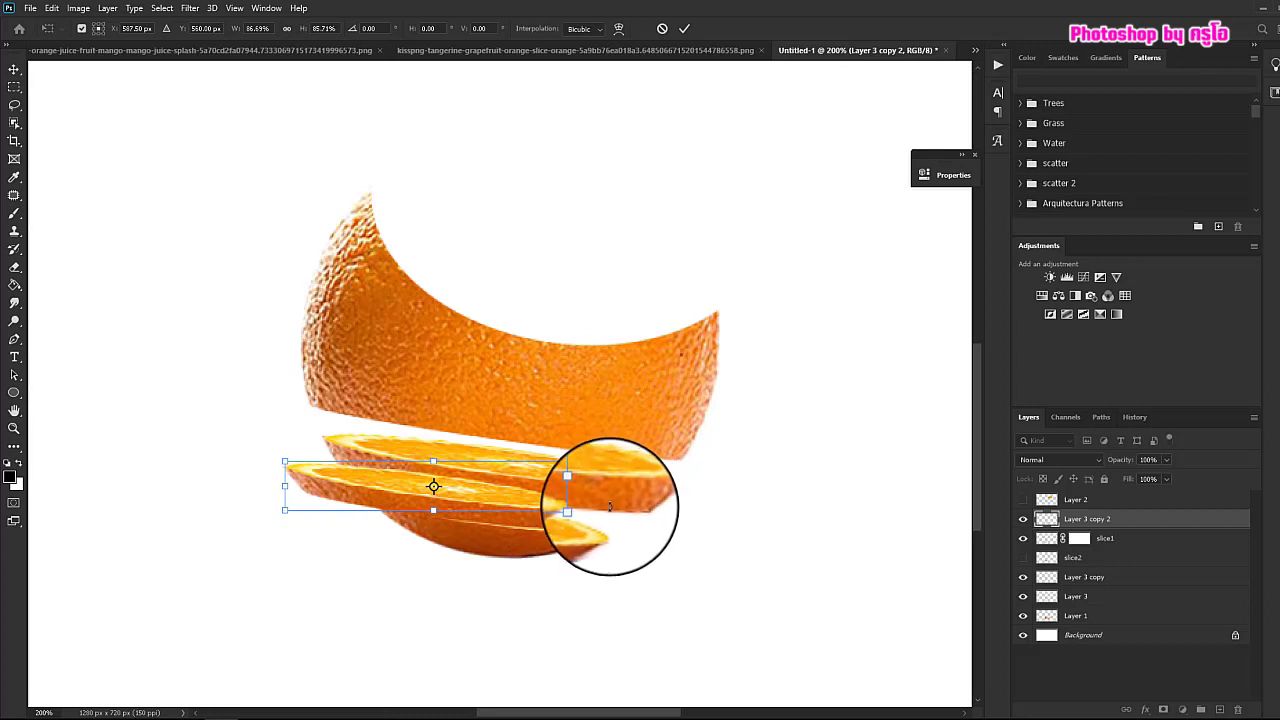
click(682, 29)
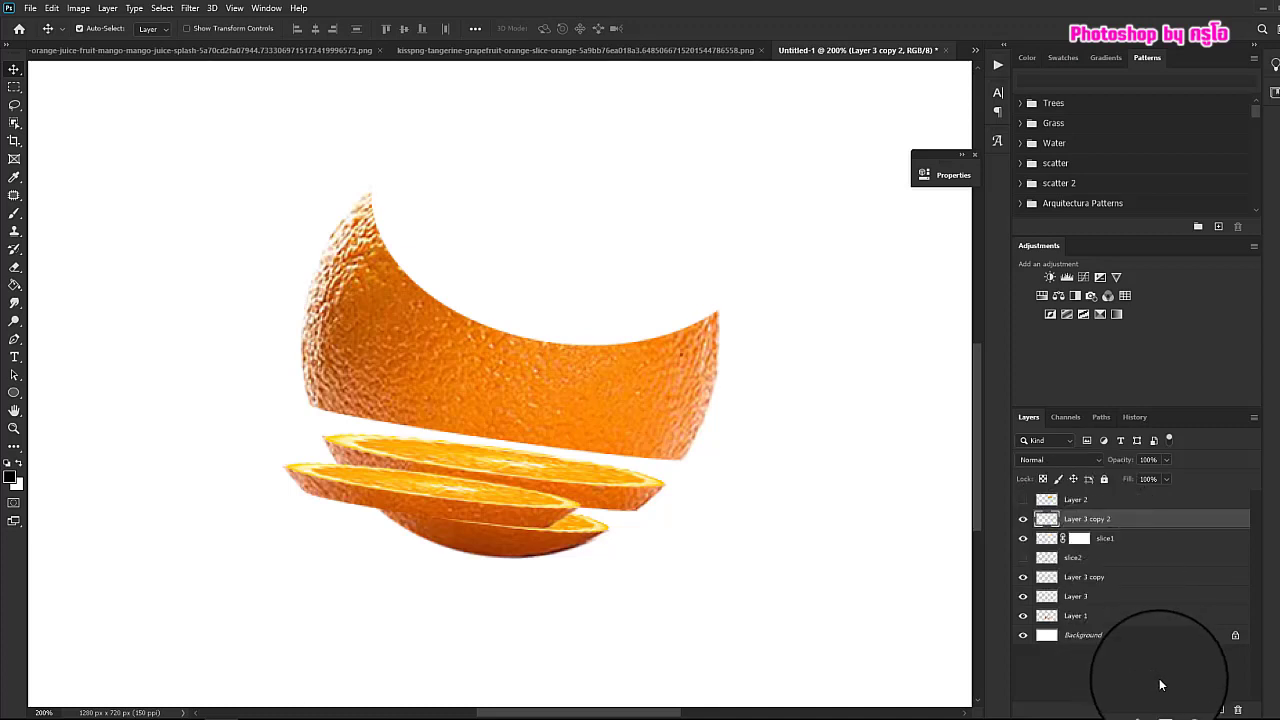
Add a layer mask to Layer 3 copy 2 and paint out the flesh that overlaps the band above
click(1164, 709)
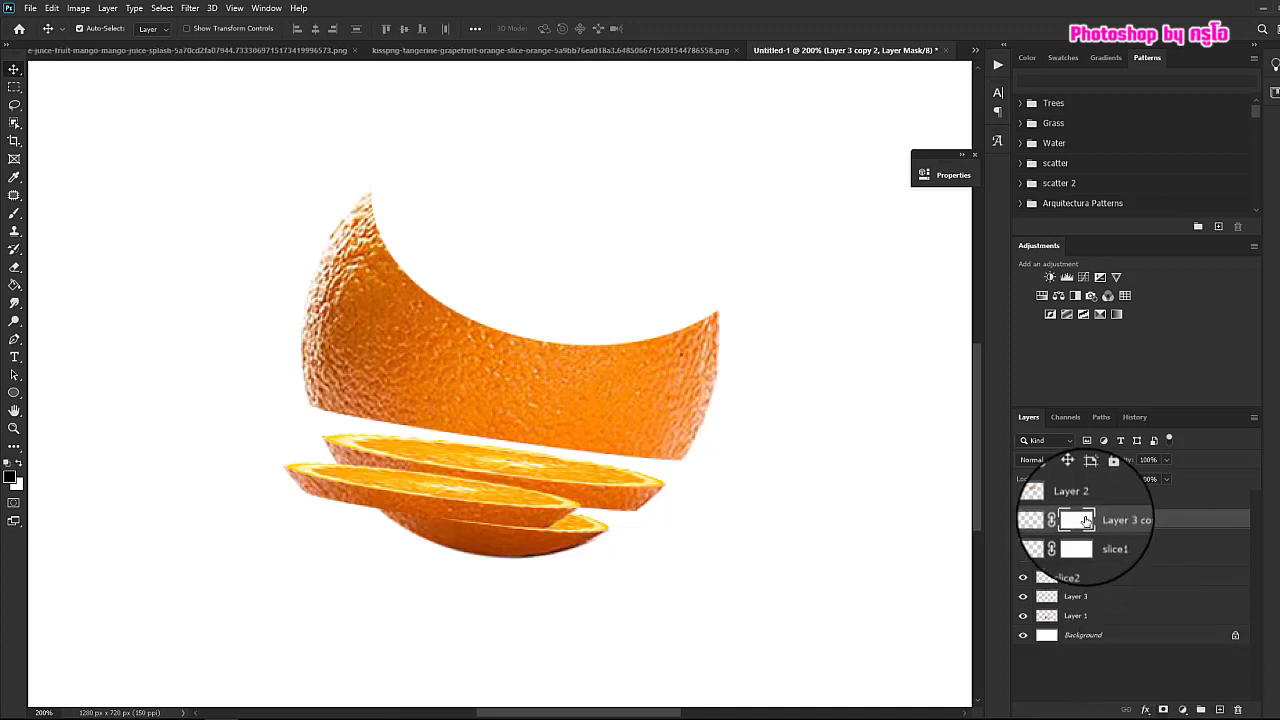
click(14, 430)
click(445, 530)
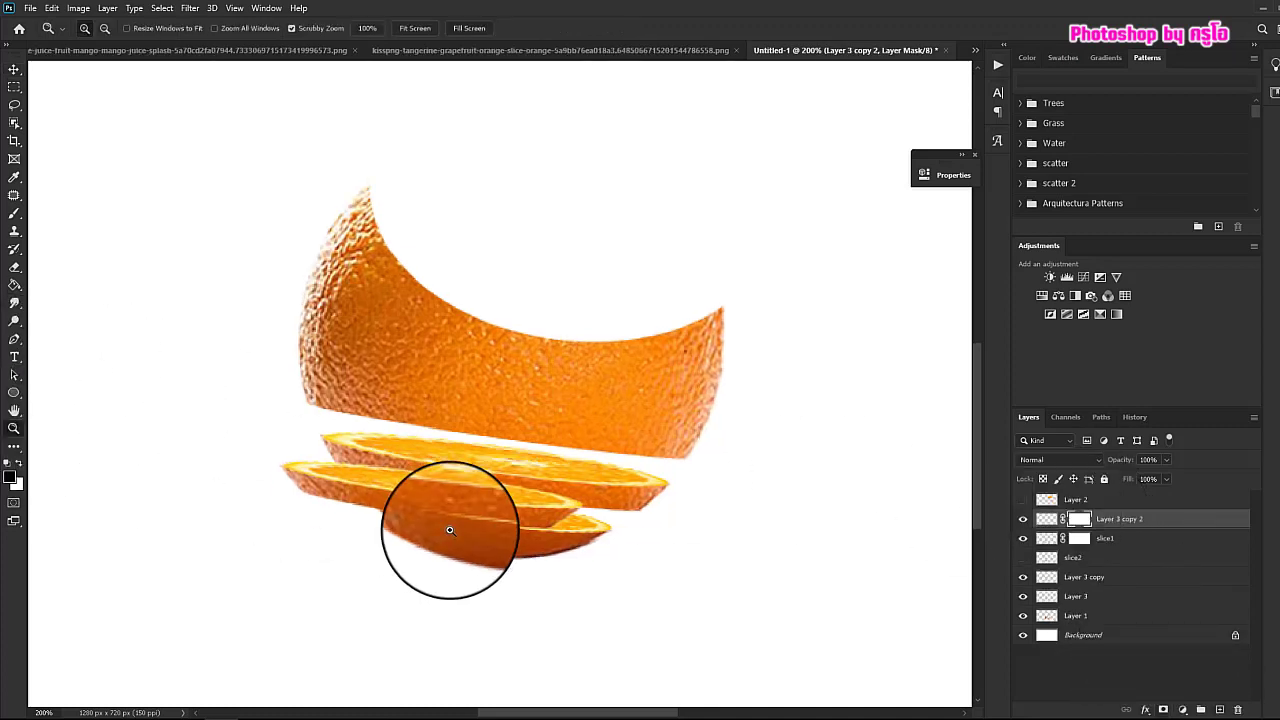
click(14, 213)
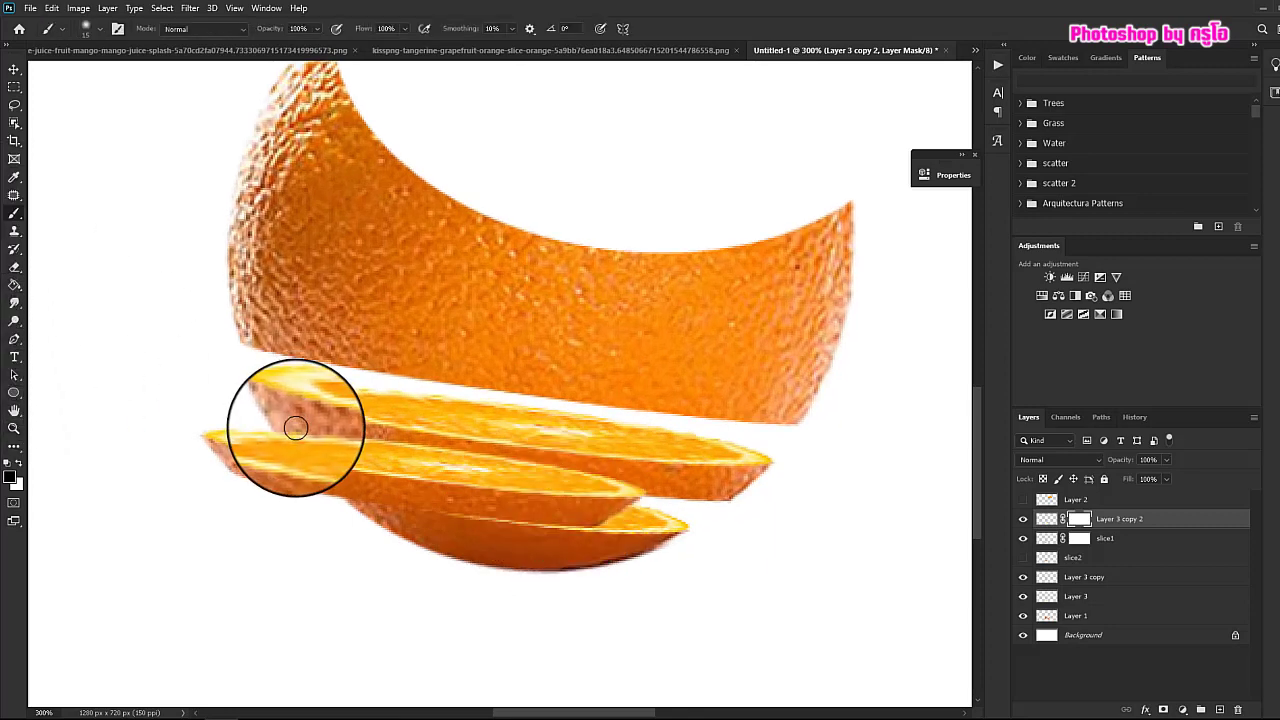
mouse_move(295, 427)
mouse_down()
mouse_move(619, 477)
mouse_move(641, 466)
mouse_move(473, 458)
mouse_move(351, 423)
mouse_move(311, 428)
mouse_move(391, 443)
mouse_up()
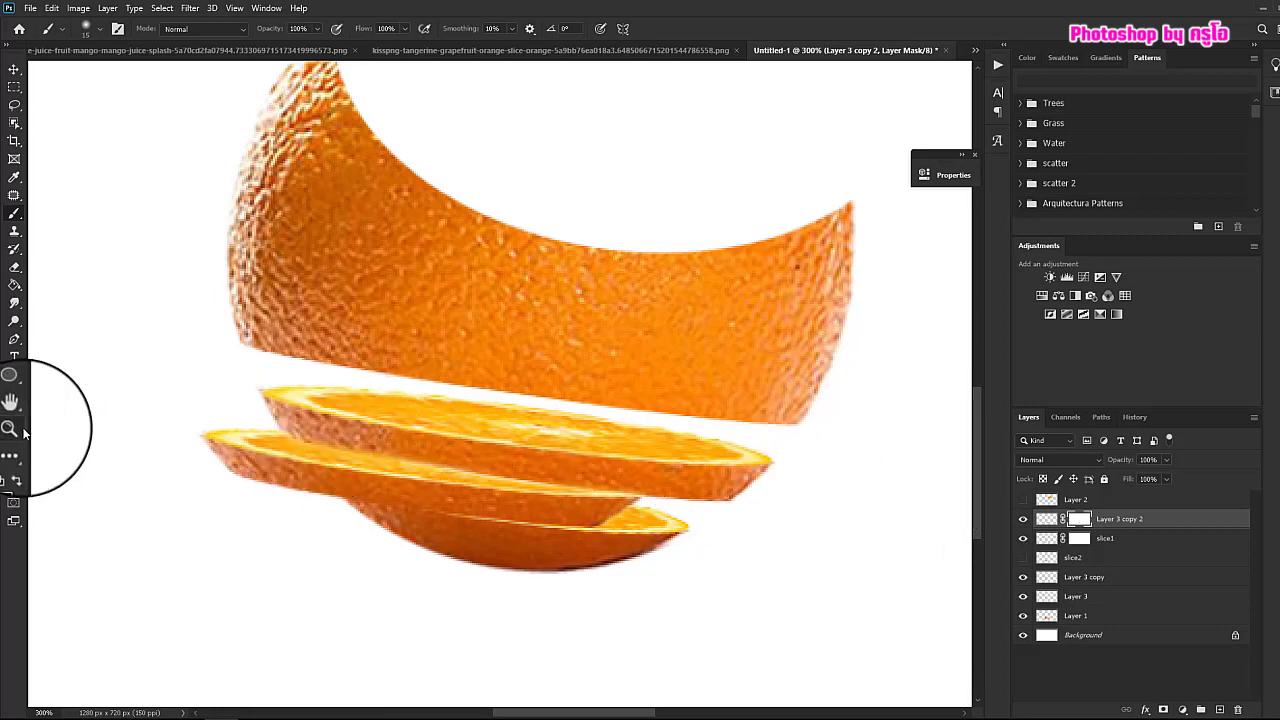
Group the Layer 3 copy 2 and slice1 layers together, keeping the default group settings
click(11, 428)
right_click(588, 398)
click(588, 354)
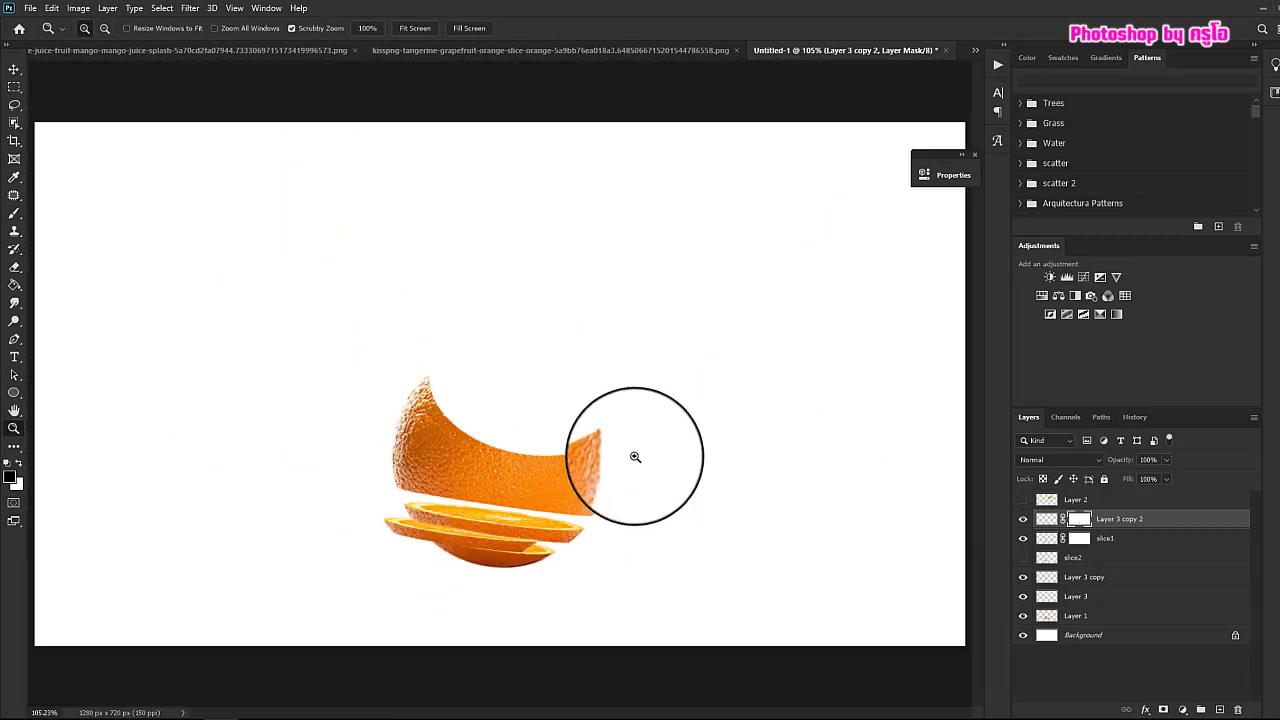
click(488, 563)
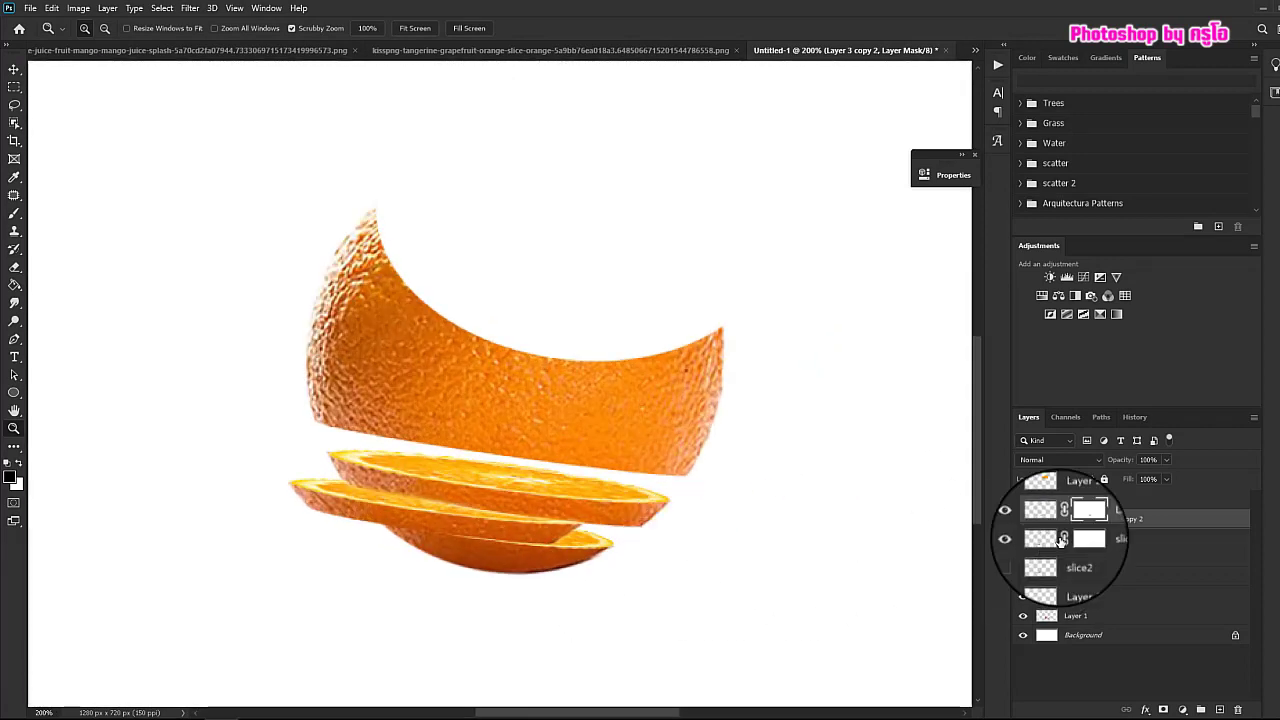
shift+click(1140, 538)
right_click(1143, 538)
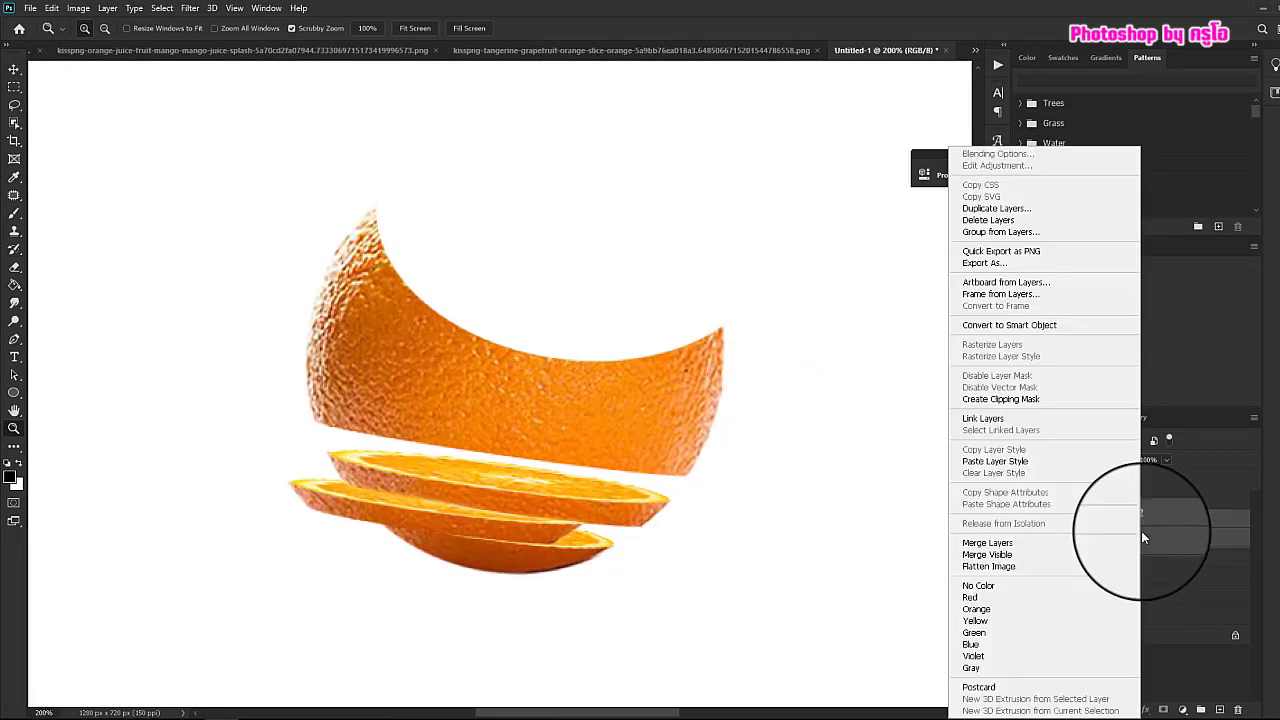
click(1005, 231)
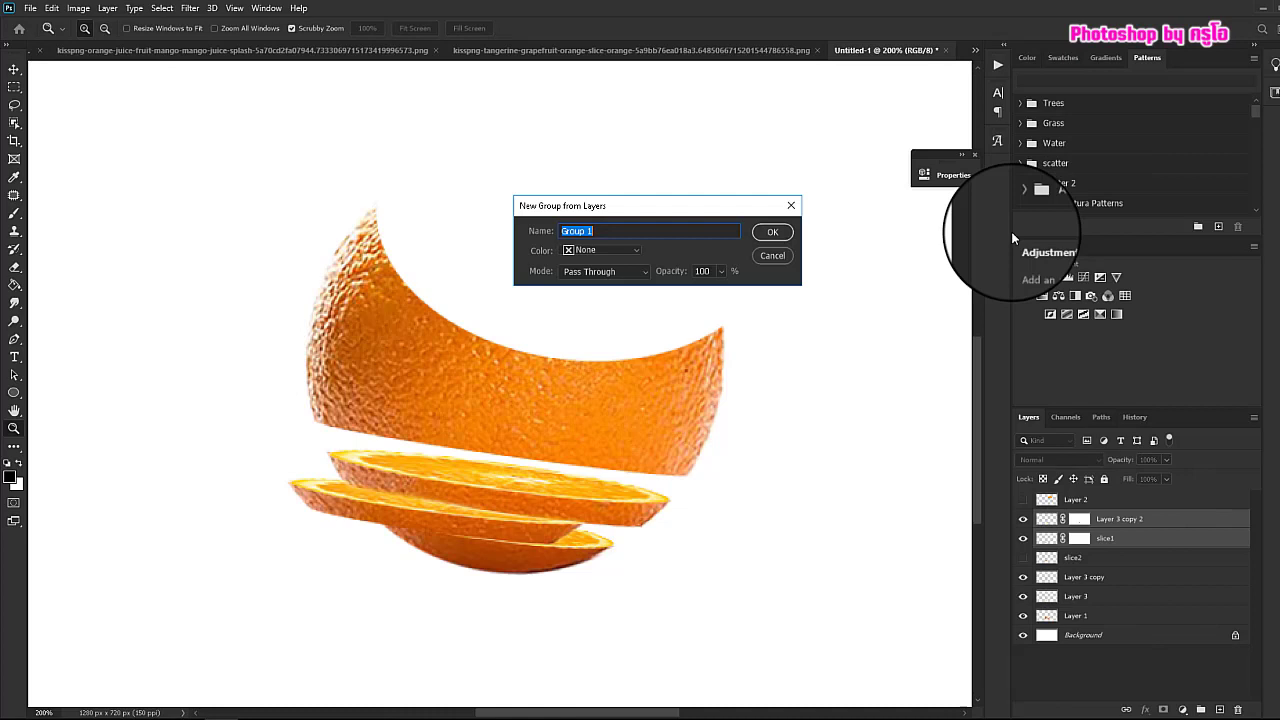
click(773, 237)
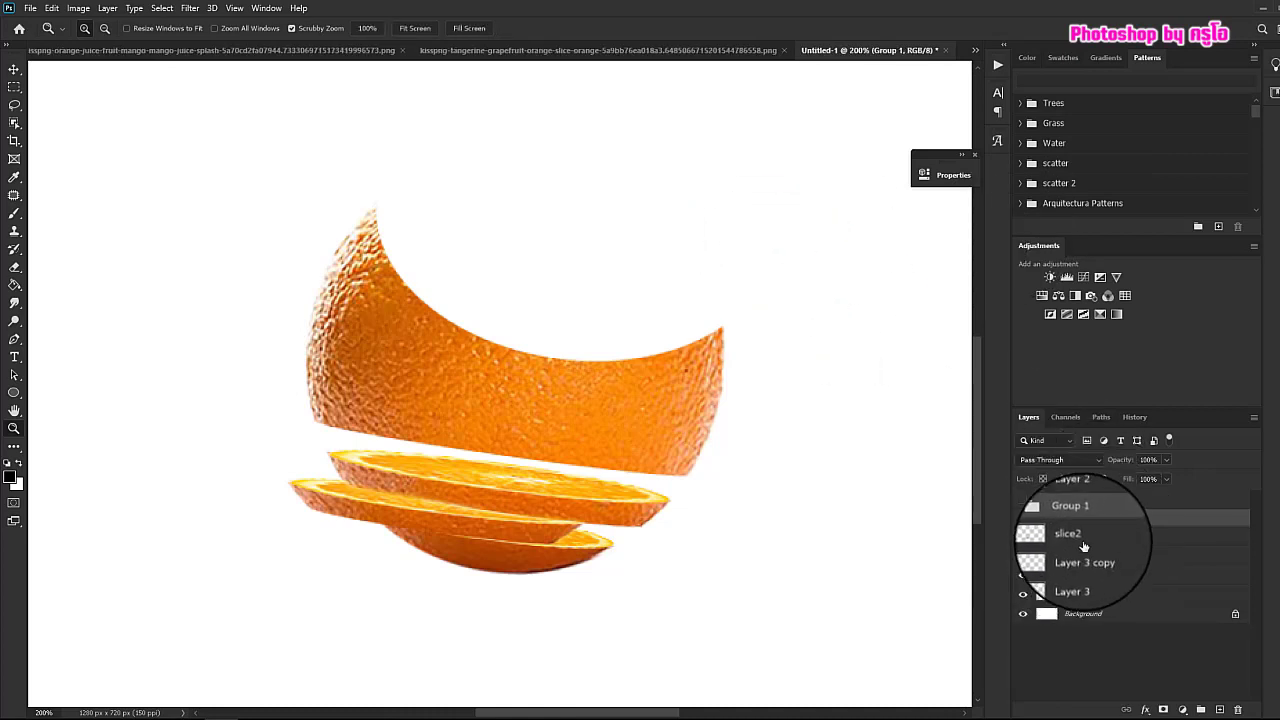
Show the slice2 layer and shift it right and slightly down so the band sticks out of the gap
click(1088, 539)
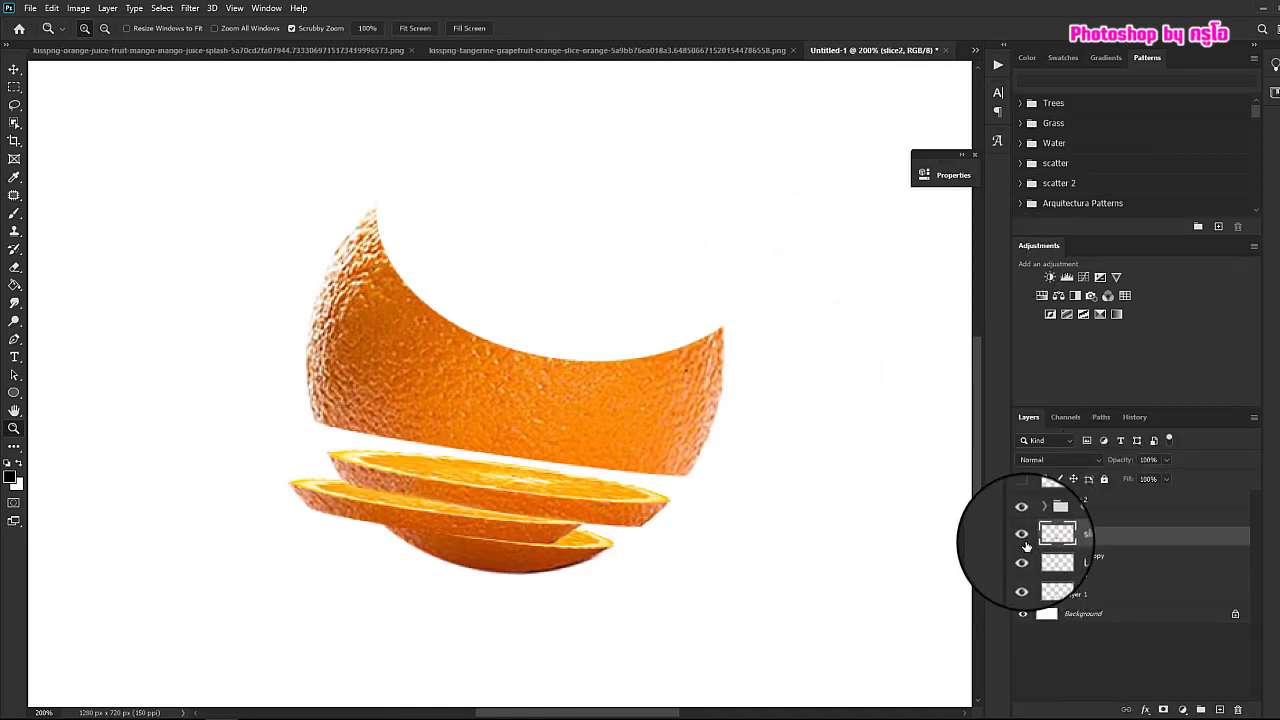
click(1025, 540)
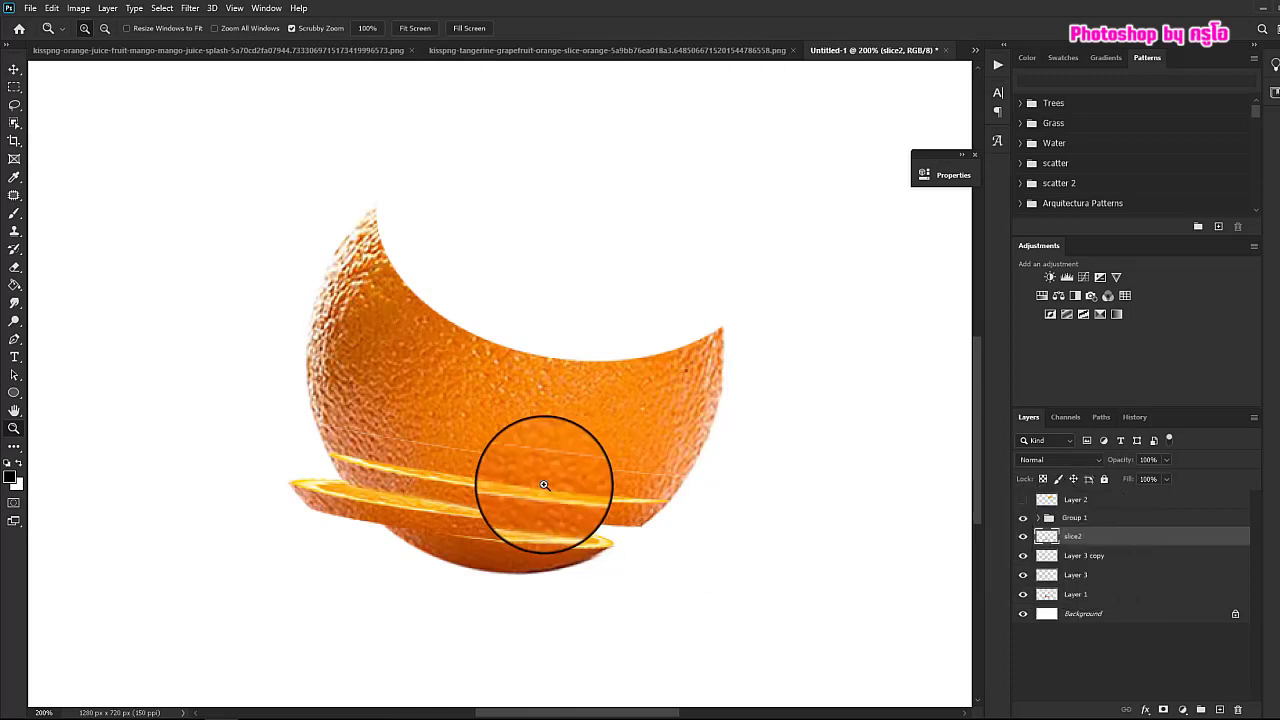
click(14, 68)
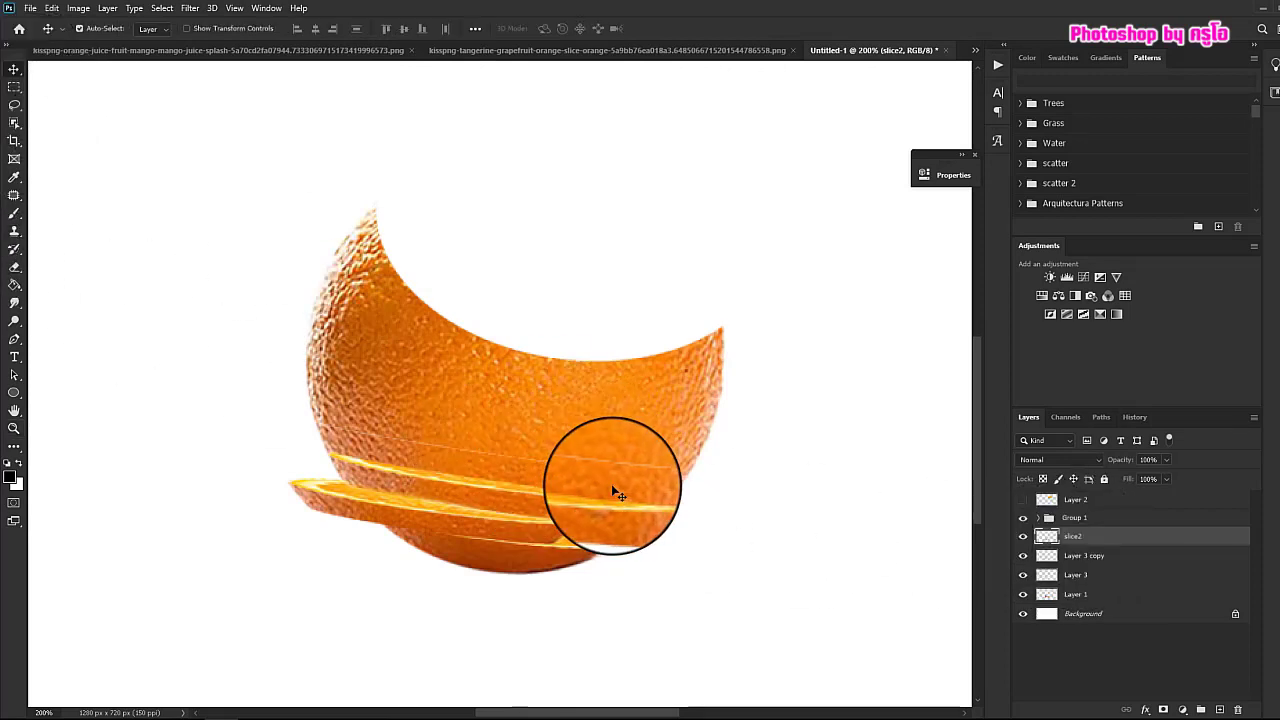
drag(613, 487, 706, 507)
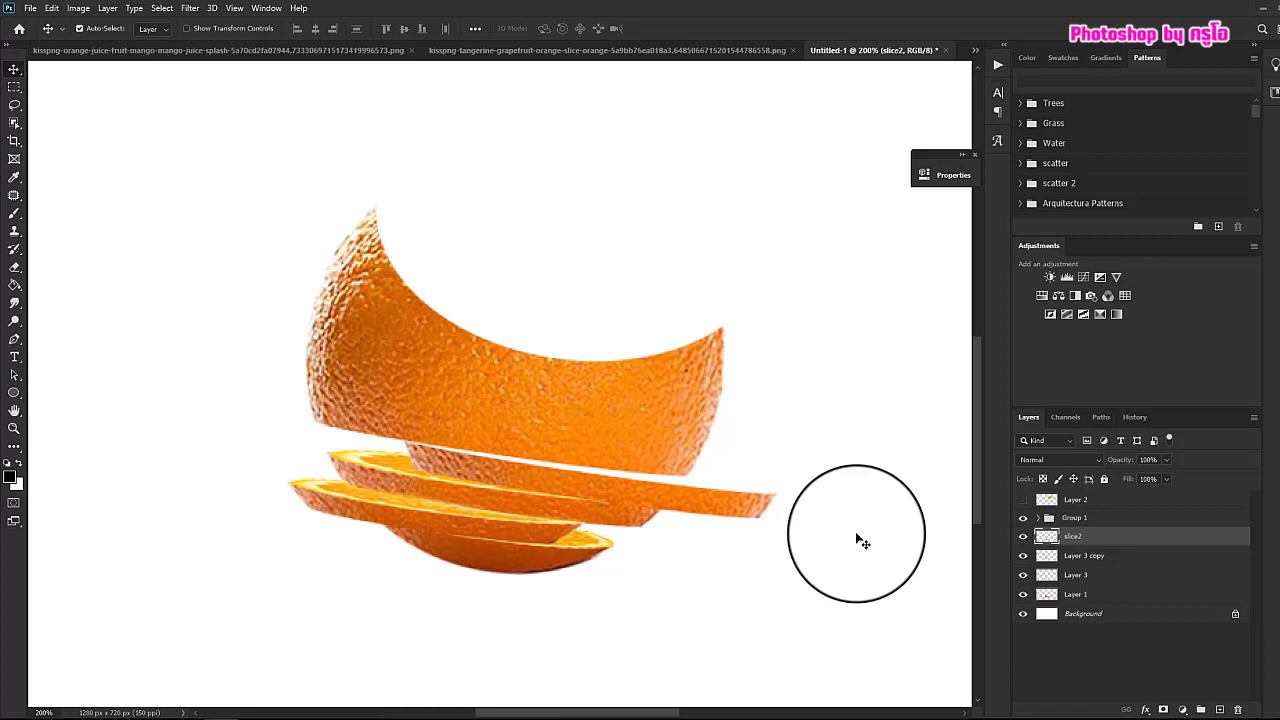
Duplicate Layer 3 copy and place the duplicate directly above slice2 in the layer stack
click(1092, 558)
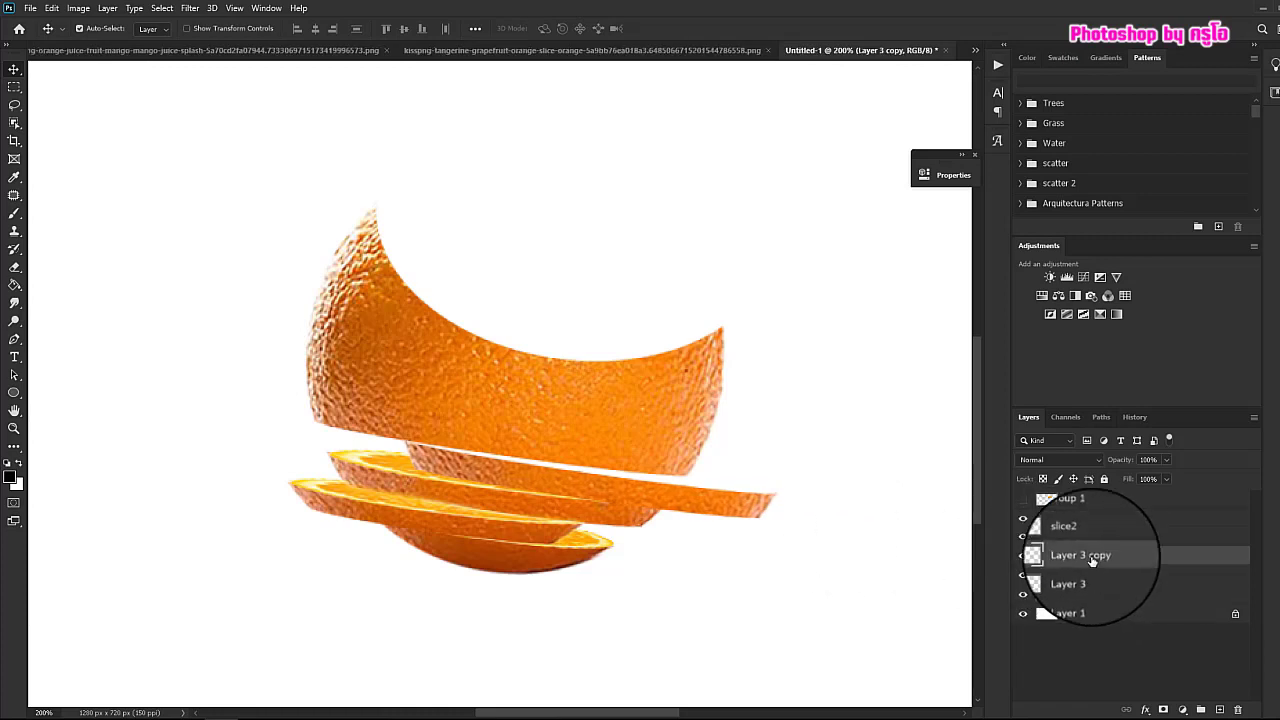
key(ctrl+j)
drag(1092, 560, 1094, 536)
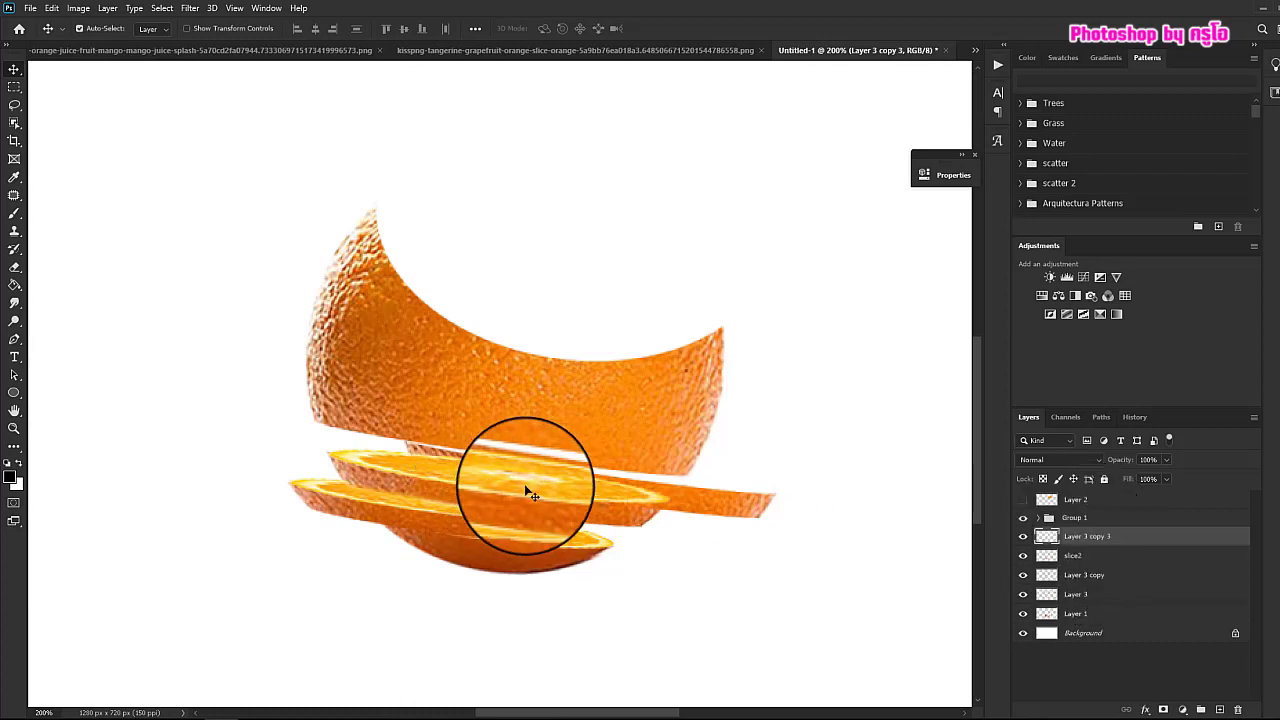
Fit the new duplicate onto slice2's cut face, stretching it to about 111% width and rotating it about 1.3°, and apply the transform
drag(525, 487, 601, 472)
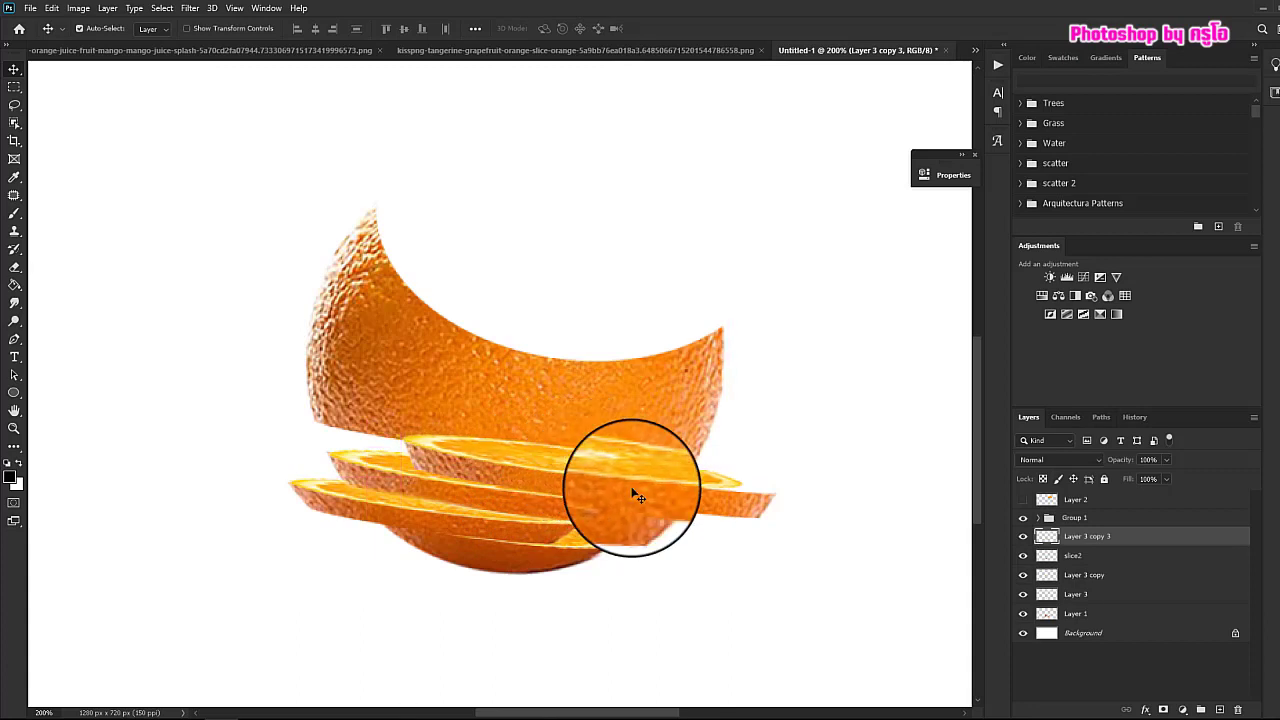
key(ctrl+t)
mouse_move(748, 468)
mouse_down()
mouse_move(786, 464)
mouse_move(804, 479)
mouse_move(735, 478)
mouse_up()
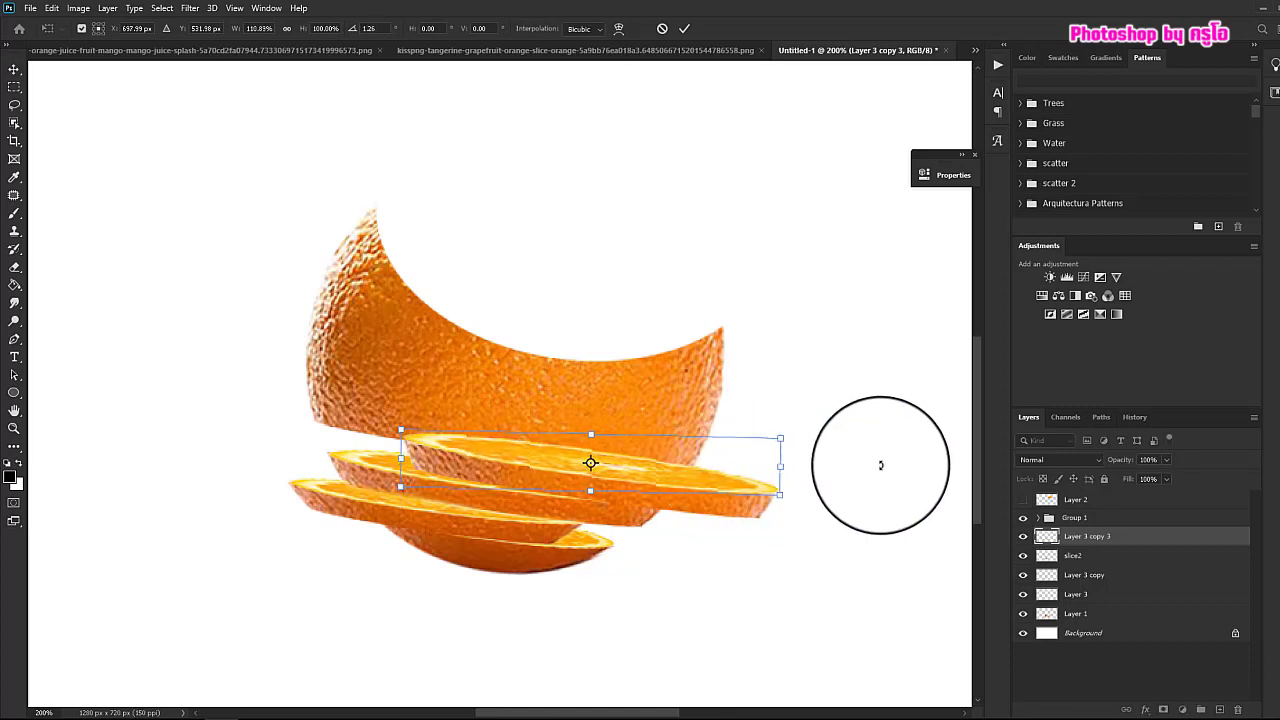
key(Down)
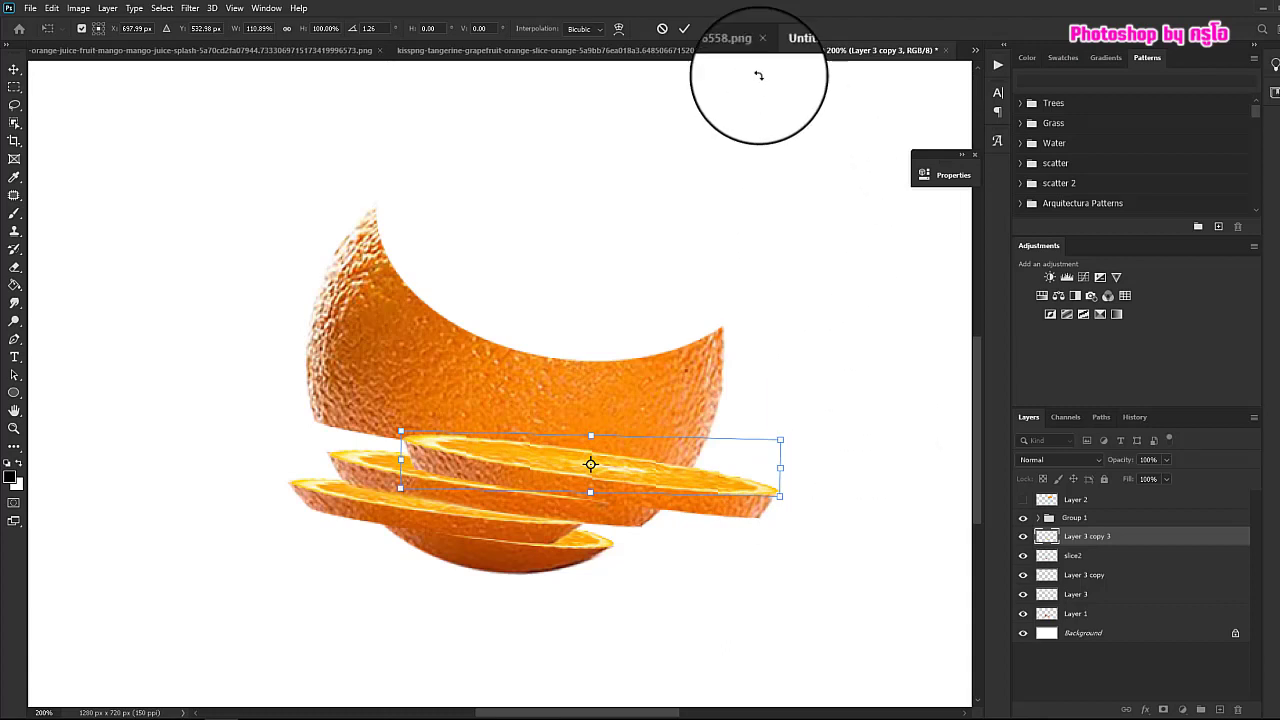
click(684, 28)
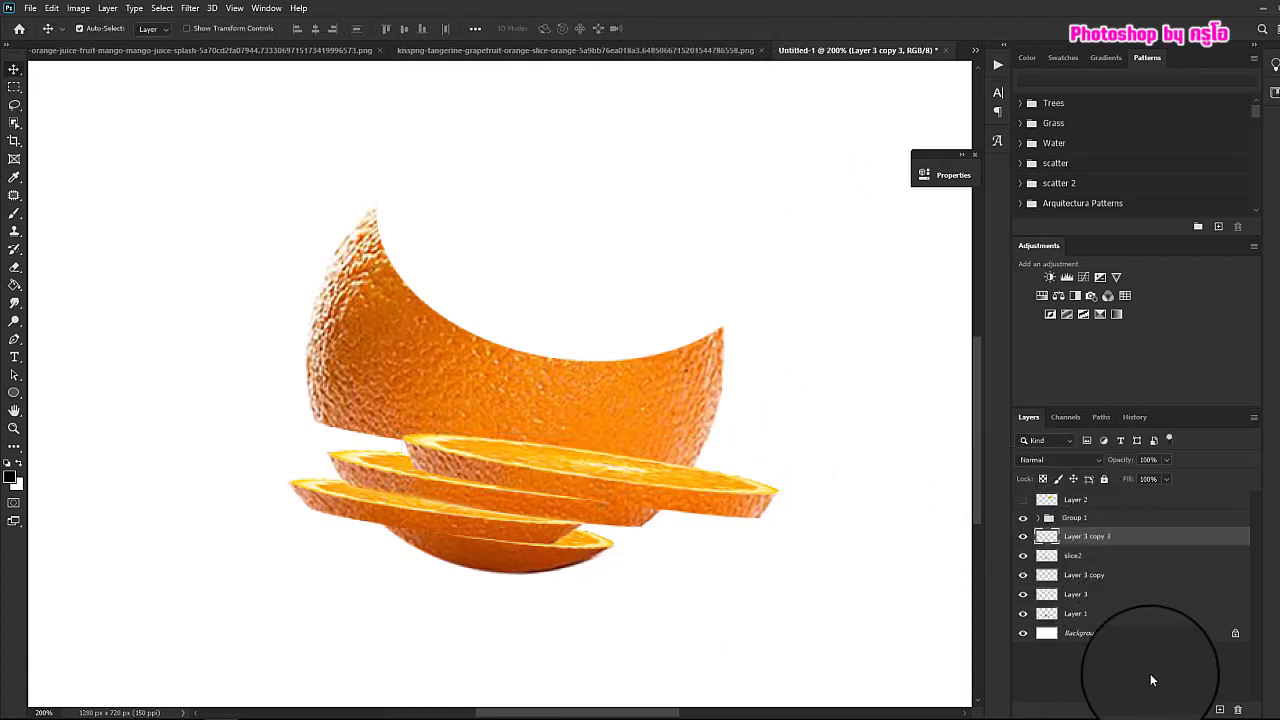
Add a layer mask to Layer 3 copy 3 and paint out the flesh that overlaps the large peel piece above
click(1163, 711)
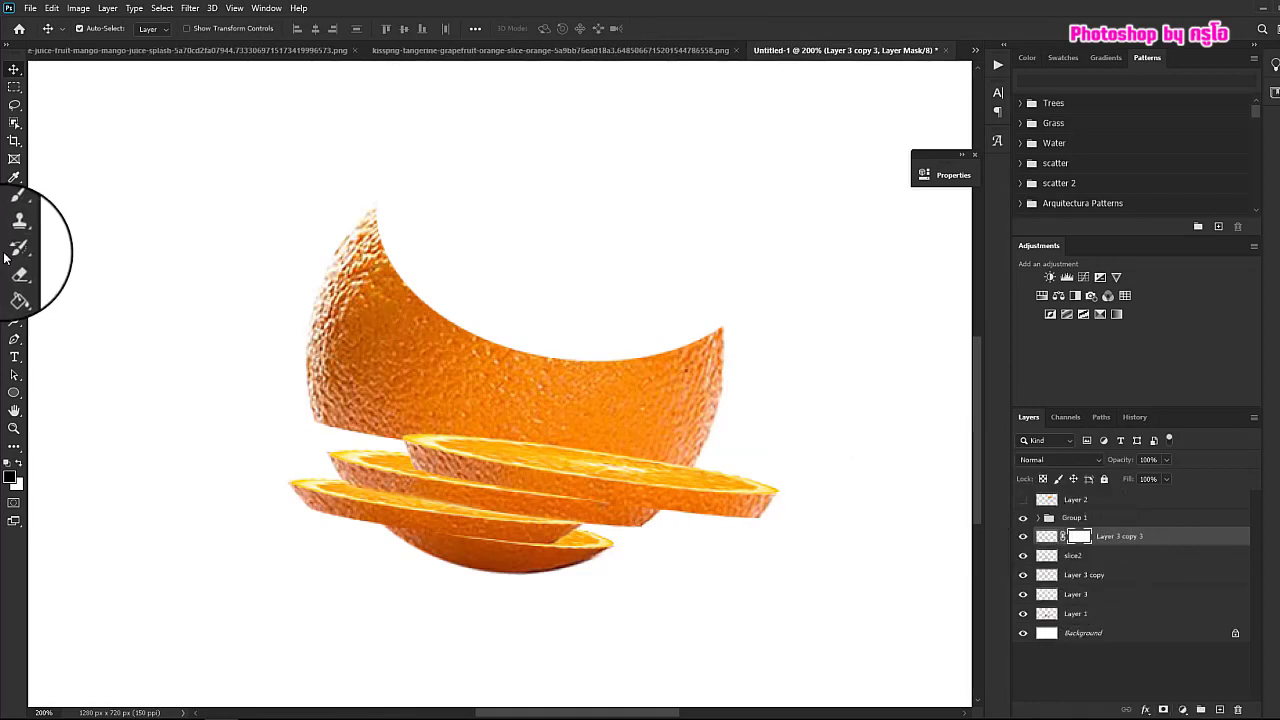
click(14, 213)
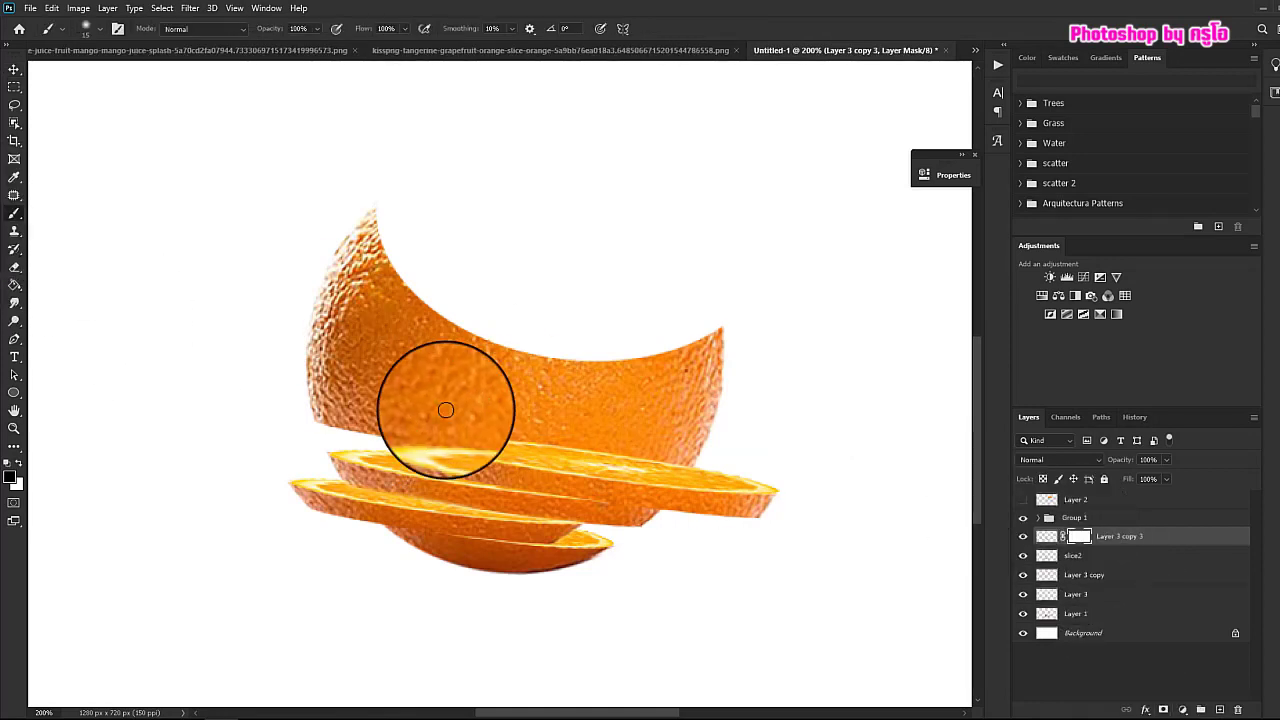
mouse_move(443, 400)
mouse_down()
mouse_move(403, 428)
mouse_move(466, 431)
mouse_move(403, 406)
mouse_move(529, 443)
mouse_move(443, 434)
mouse_move(494, 429)
mouse_move(629, 458)
mouse_move(691, 451)
mouse_move(646, 460)
mouse_move(411, 423)
mouse_move(651, 467)
mouse_up()
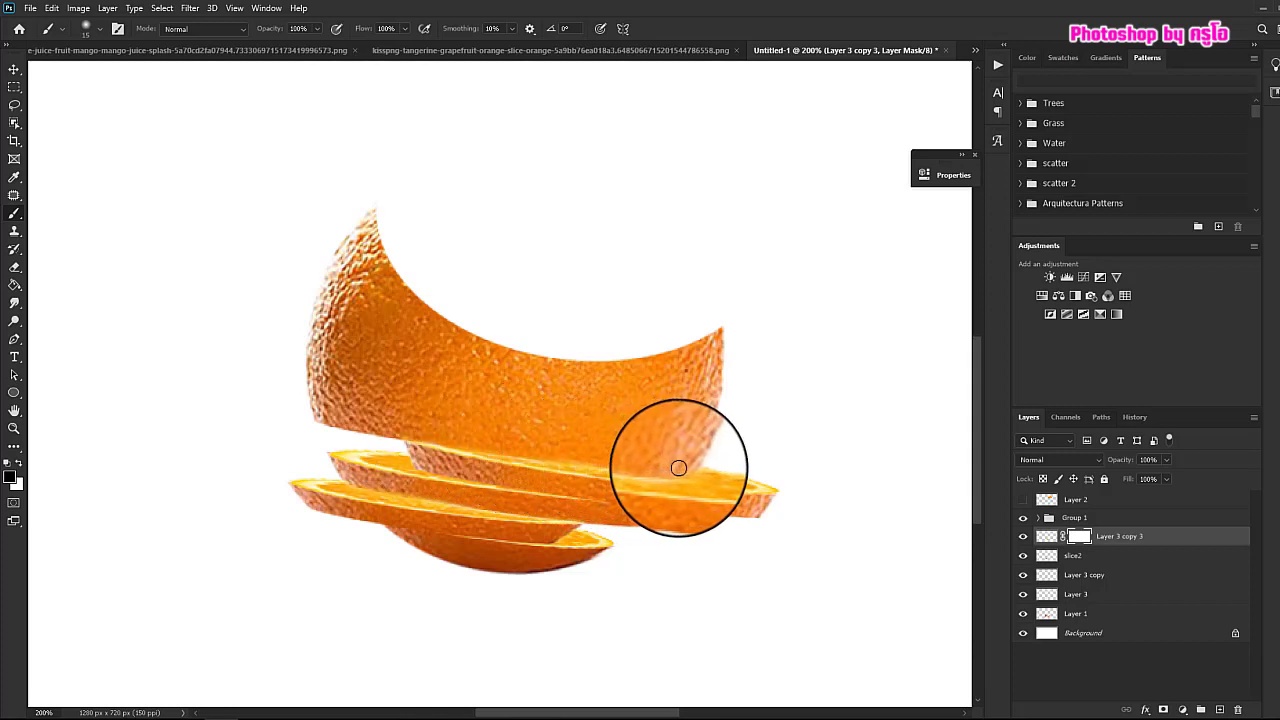
click(678, 468)
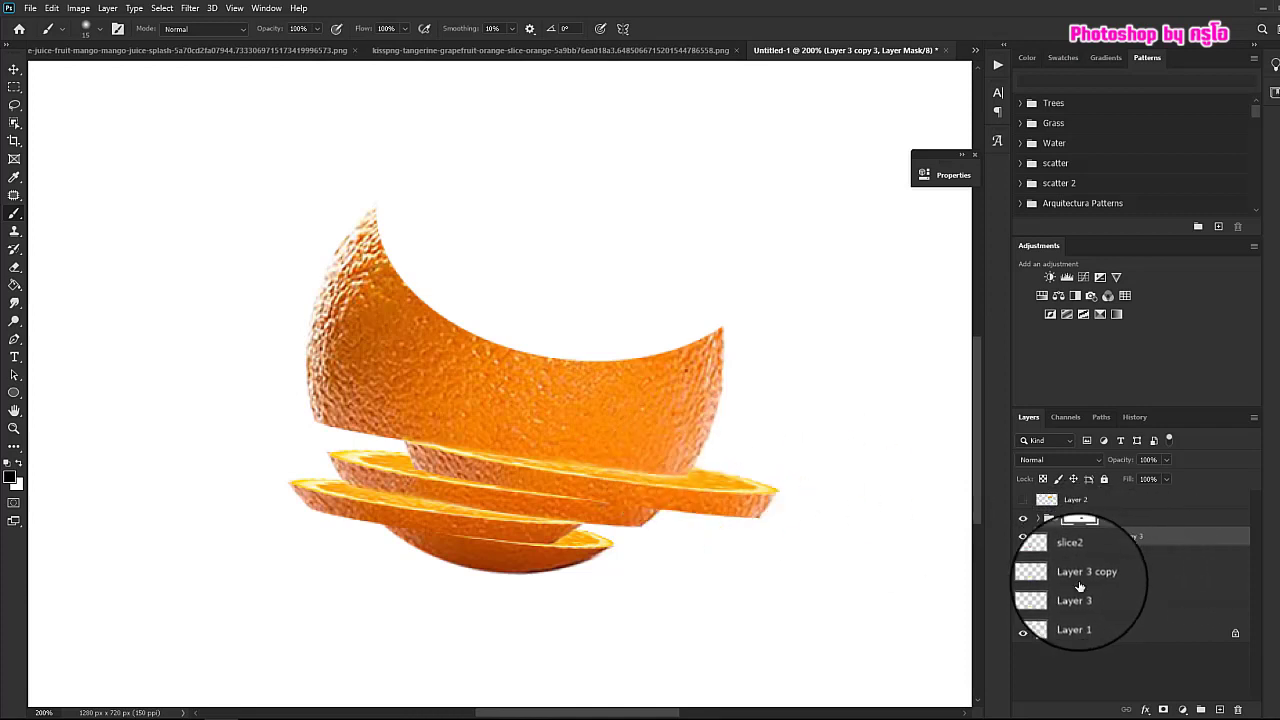
Group the Layer 3 copy 3 and slice2 layers together, keeping the default group settings
shift+click(1097, 563)
right_click(1100, 565)
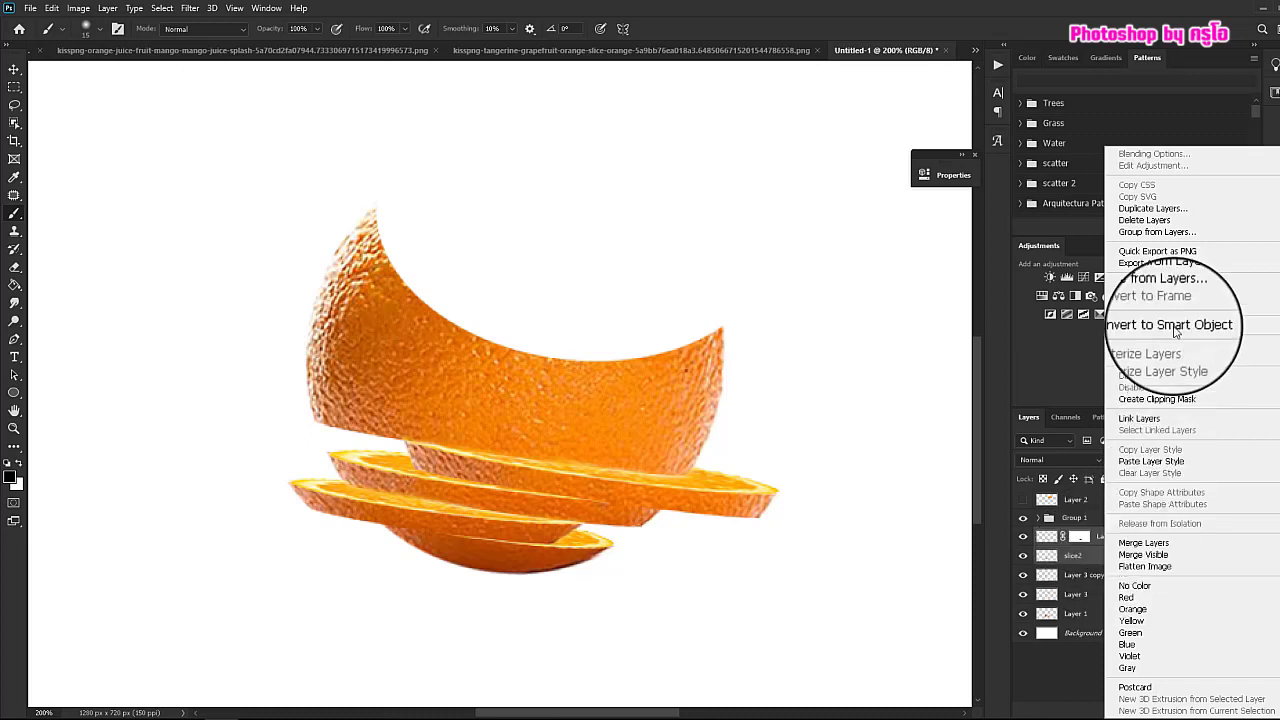
click(1170, 233)
click(766, 231)
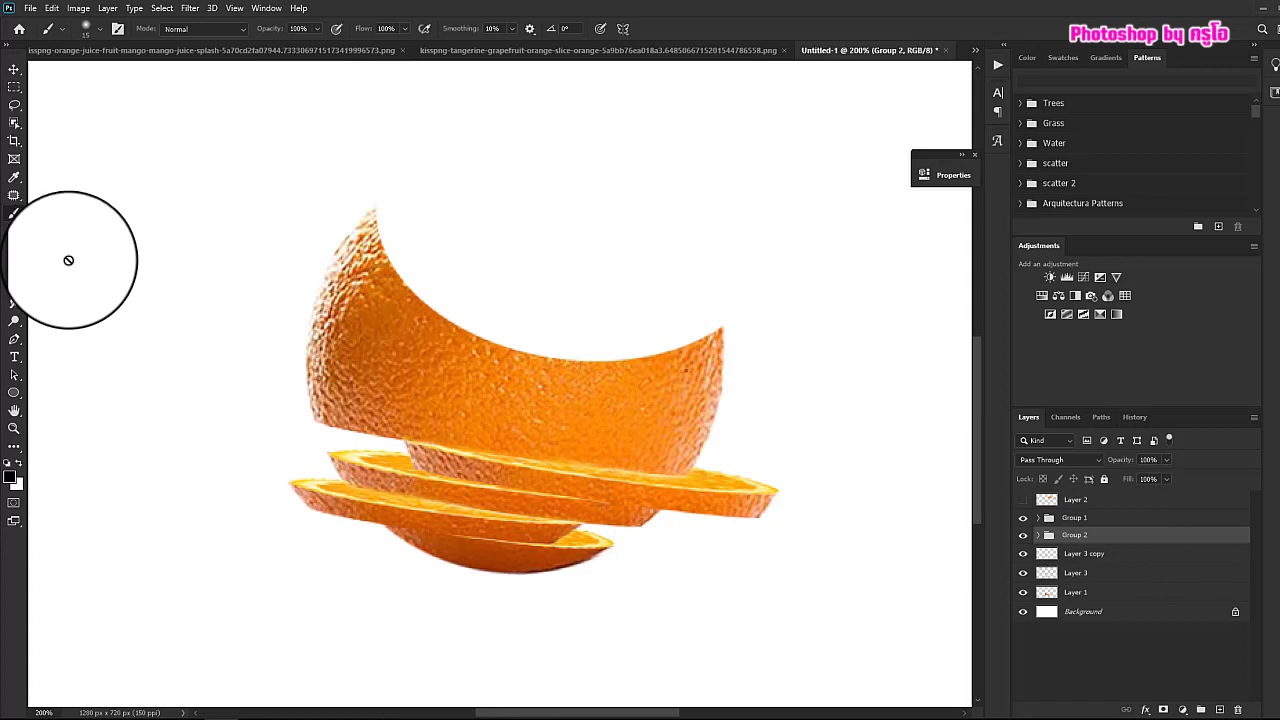
Duplicate Layer 3 copy directly above itself and select the duplicate
click(14, 428)
click(413, 27)
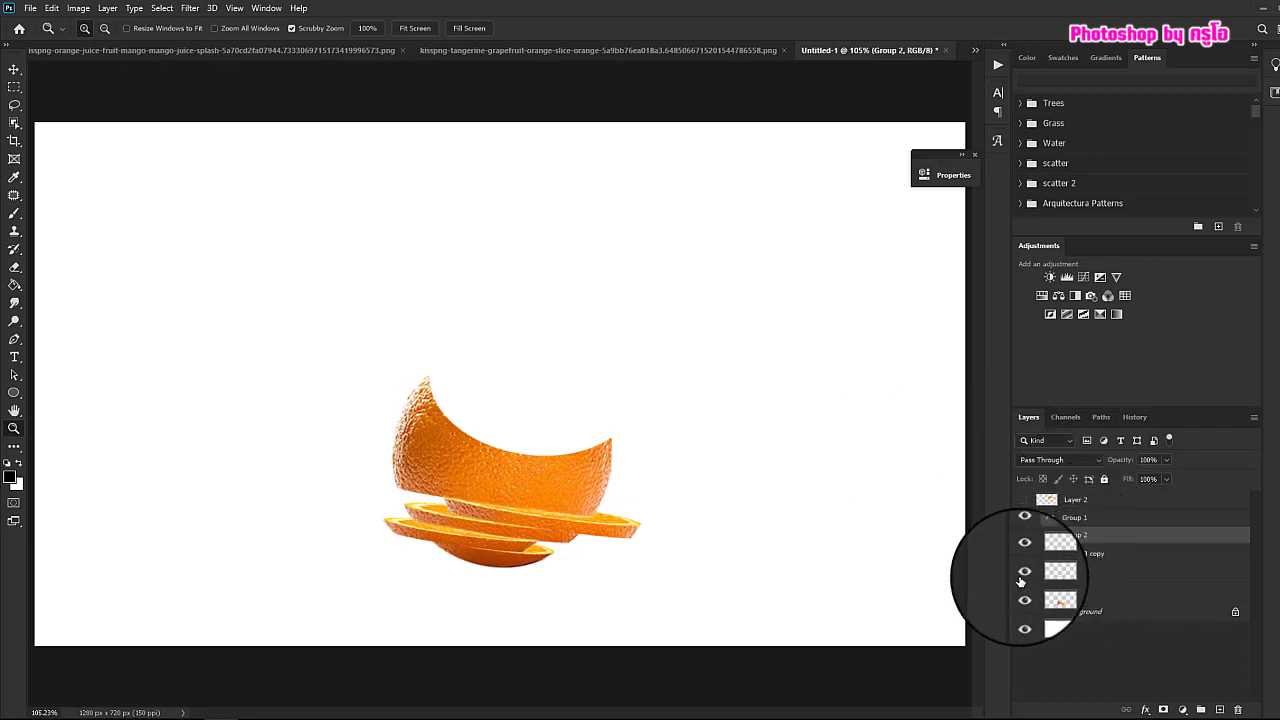
click(1114, 559)
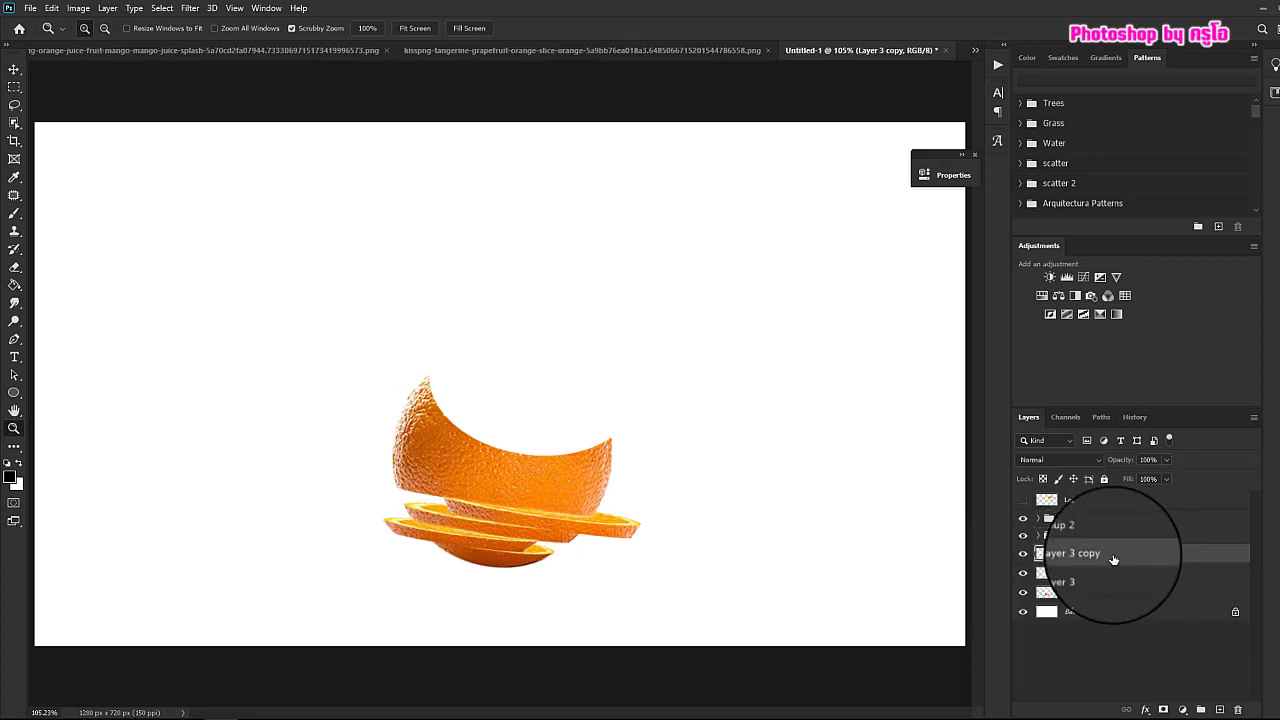
click(14, 69)
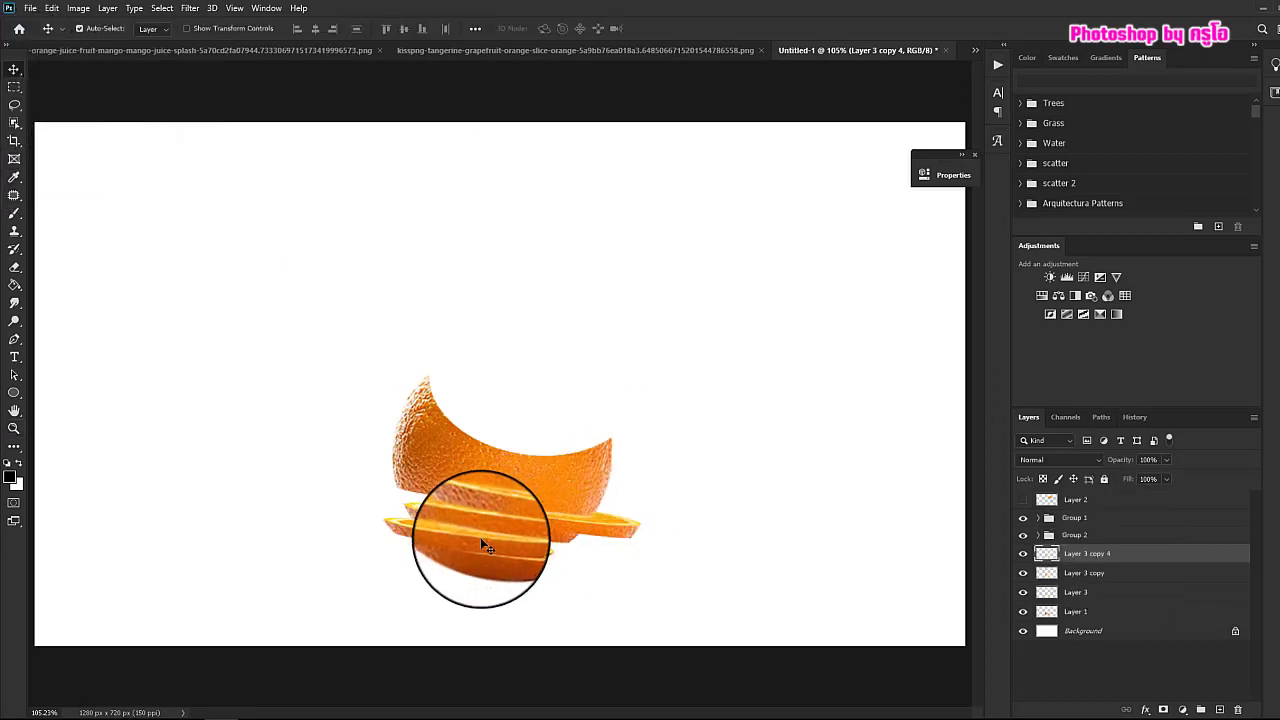
drag(480, 537, 505, 434)
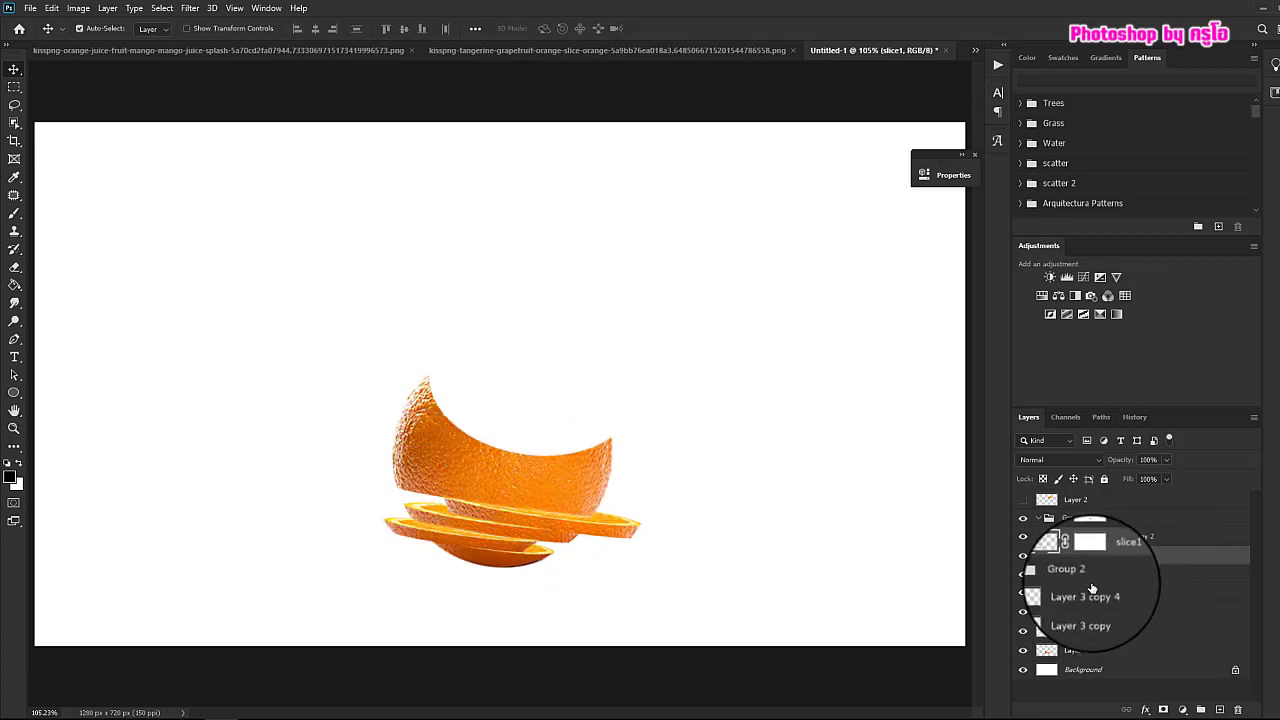
click(1040, 519)
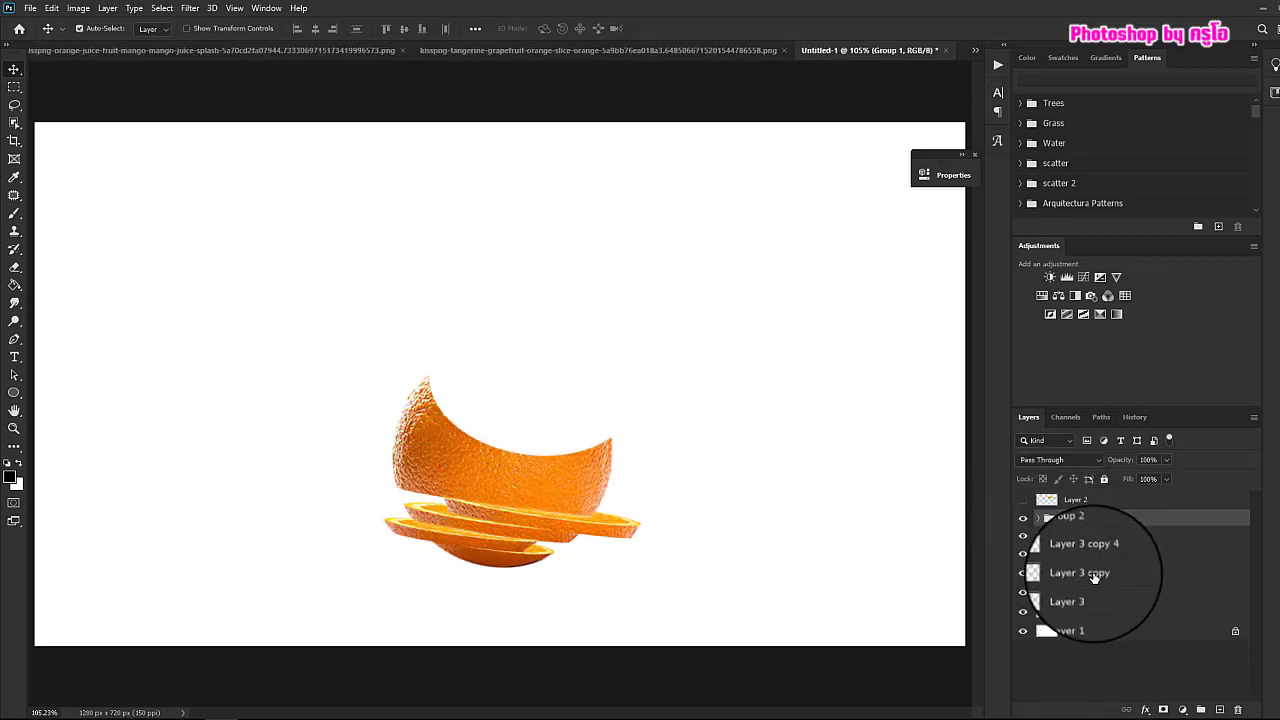
click(1093, 555)
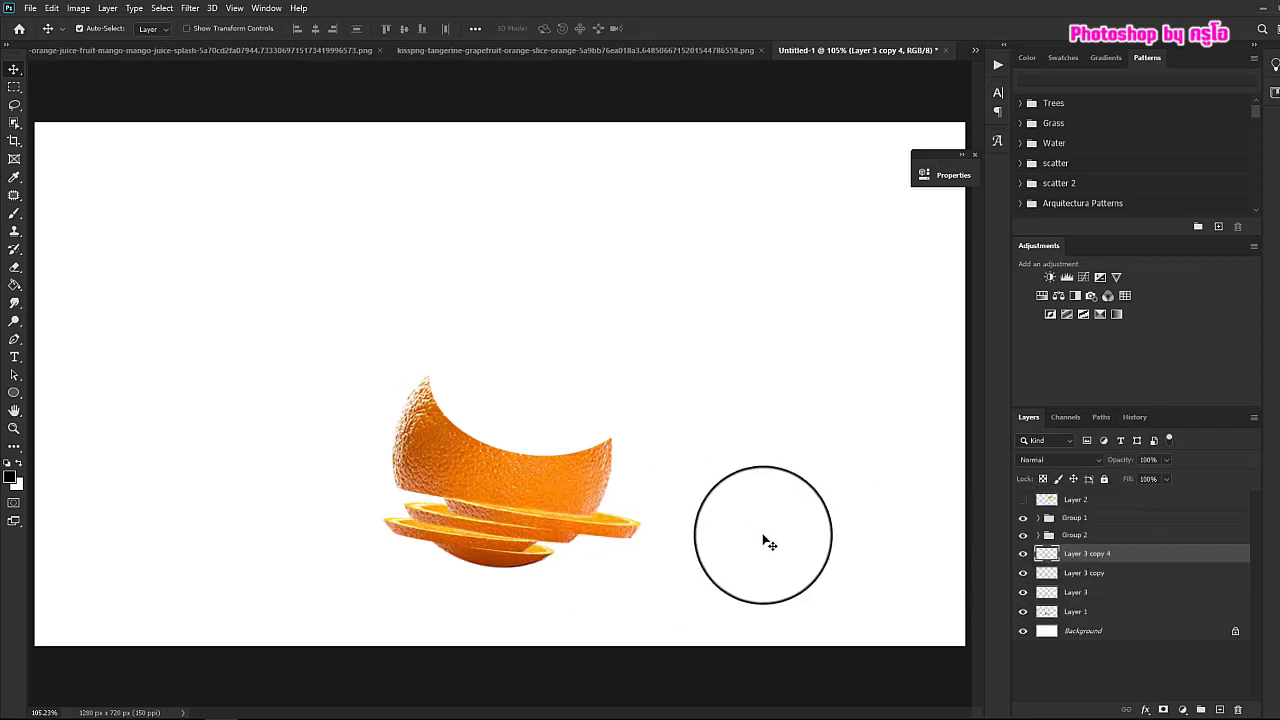
Transform Layer 3 copy 4 over the large peel piece's opening, scaling it to about 107% and rotating it about 6.4°
key(ctrl+t)
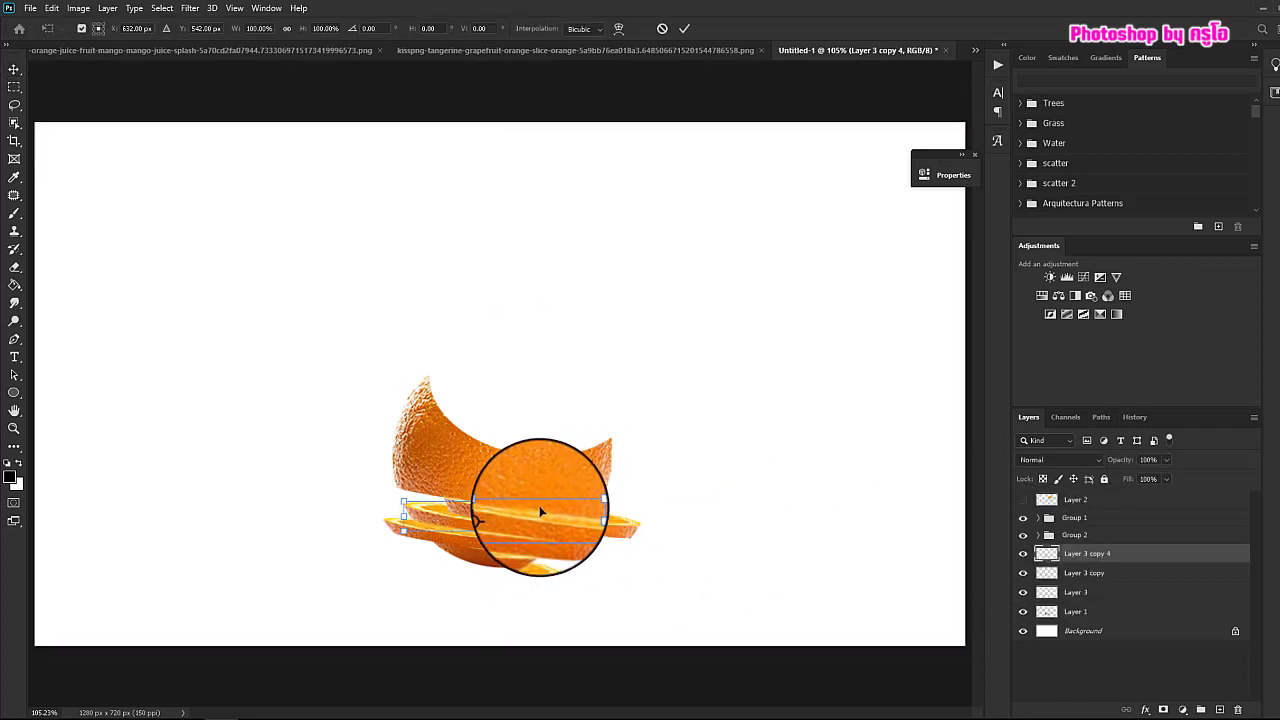
drag(540, 508, 559, 373)
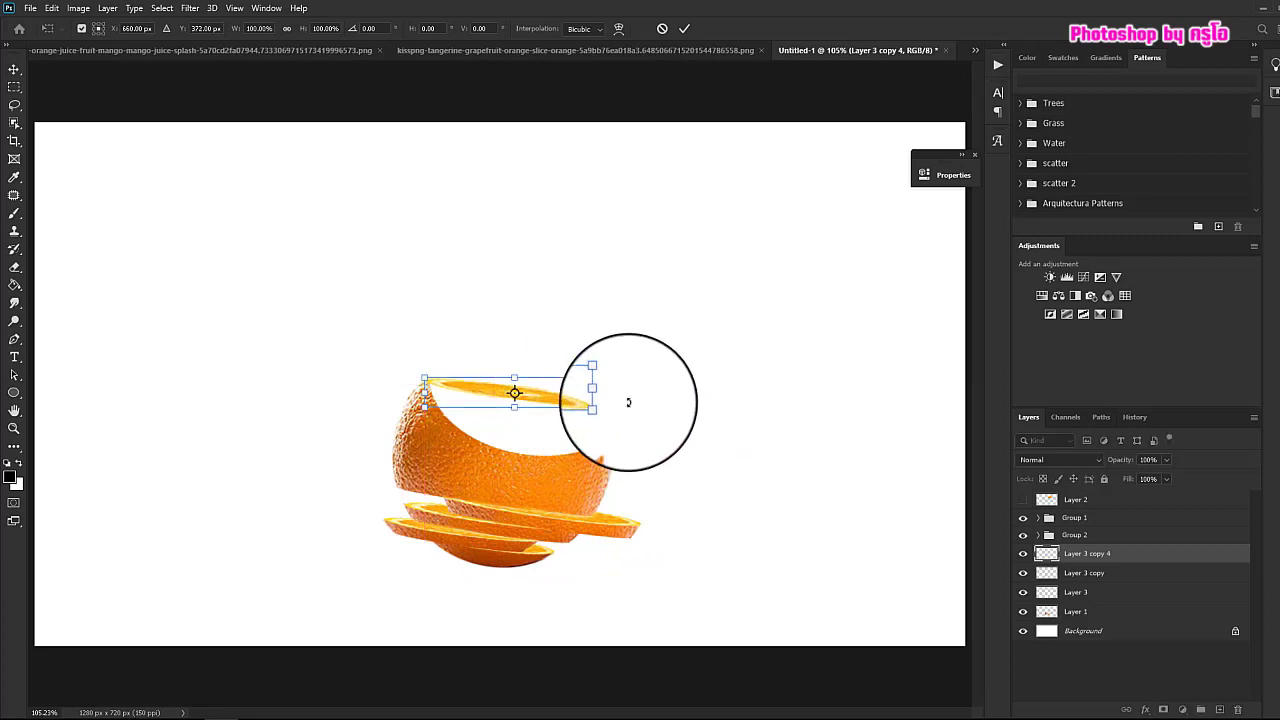
drag(628, 402, 557, 427)
Warp the flesh slice to fill the large peel piece's curved opening and apply the transform
right_click(557, 427)
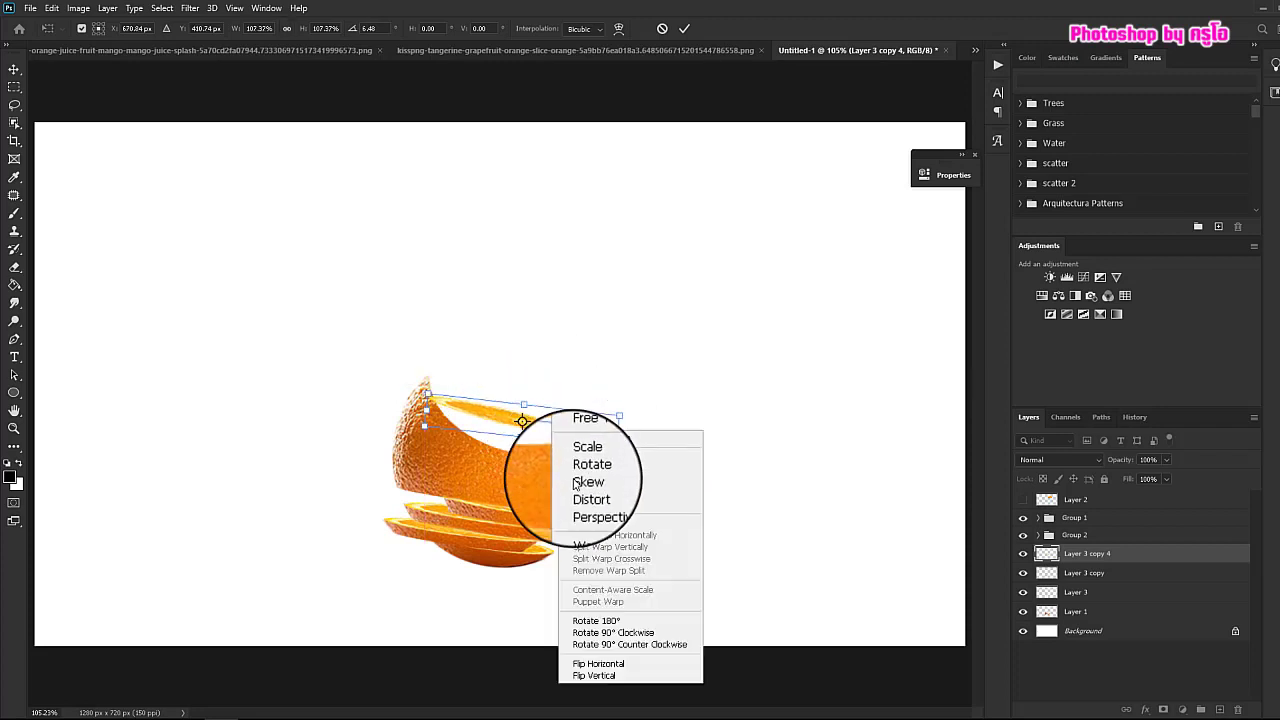
click(584, 525)
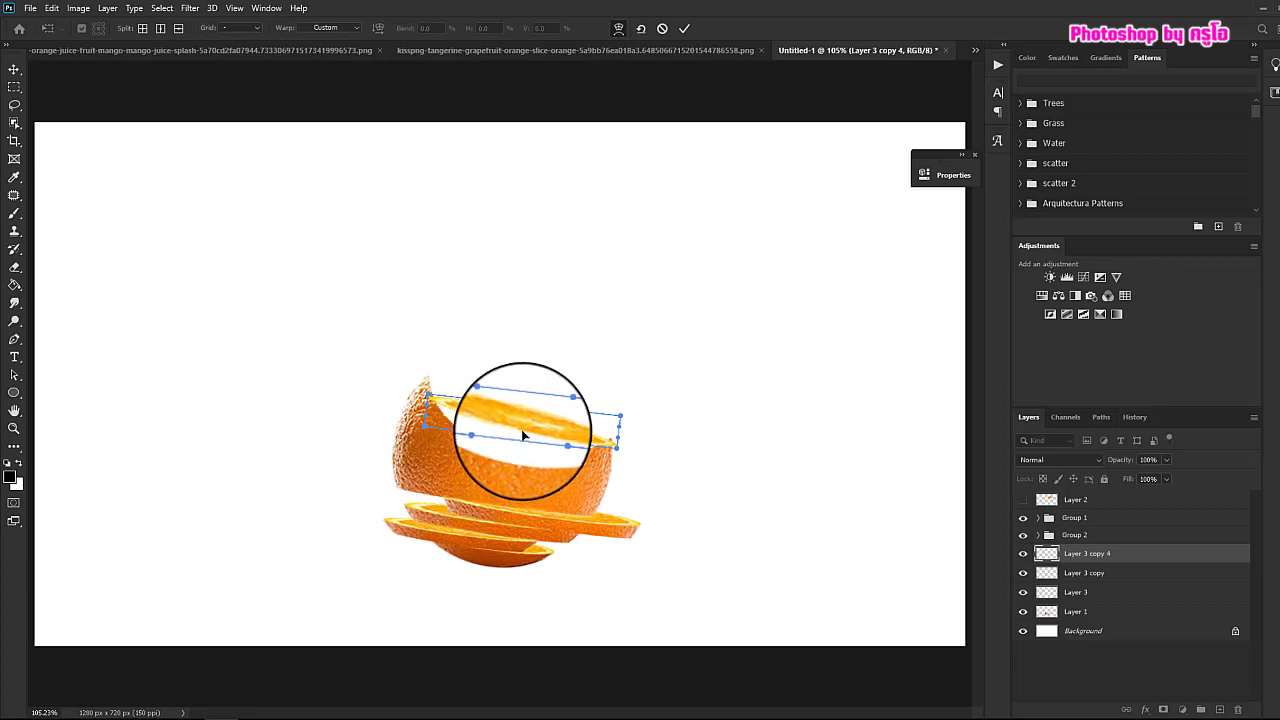
drag(521, 434, 431, 376)
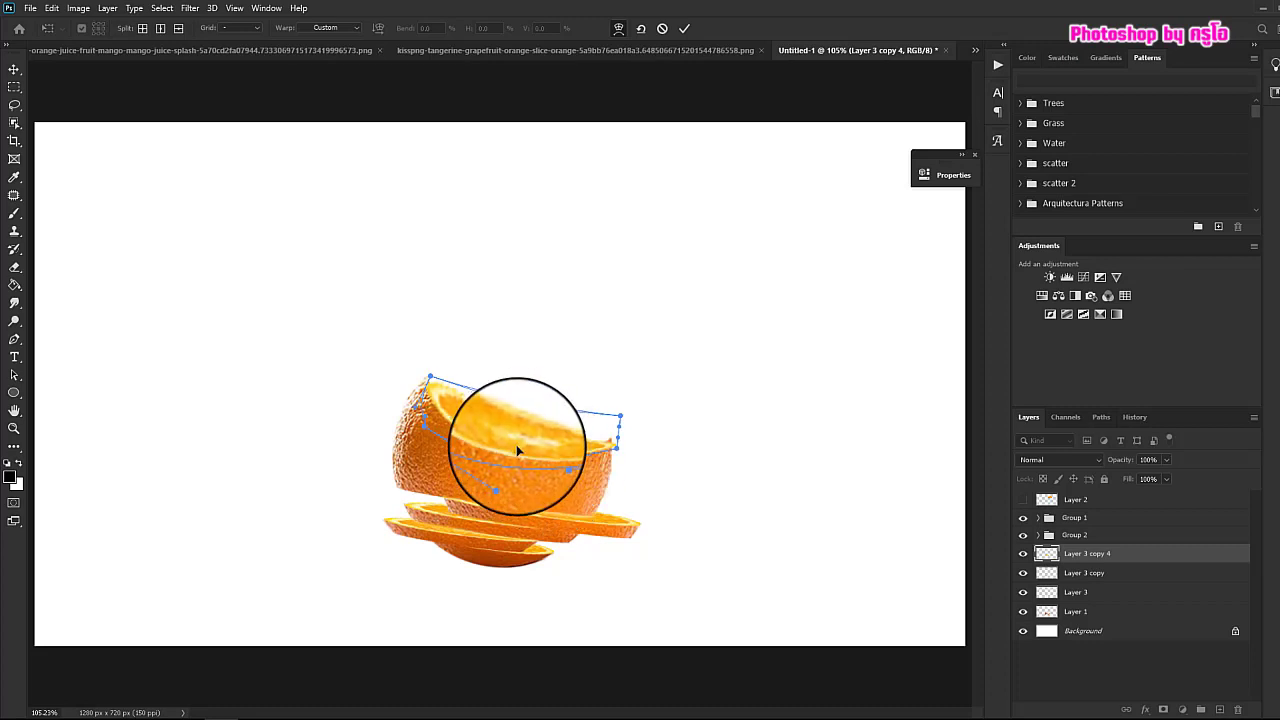
drag(516, 444, 600, 444)
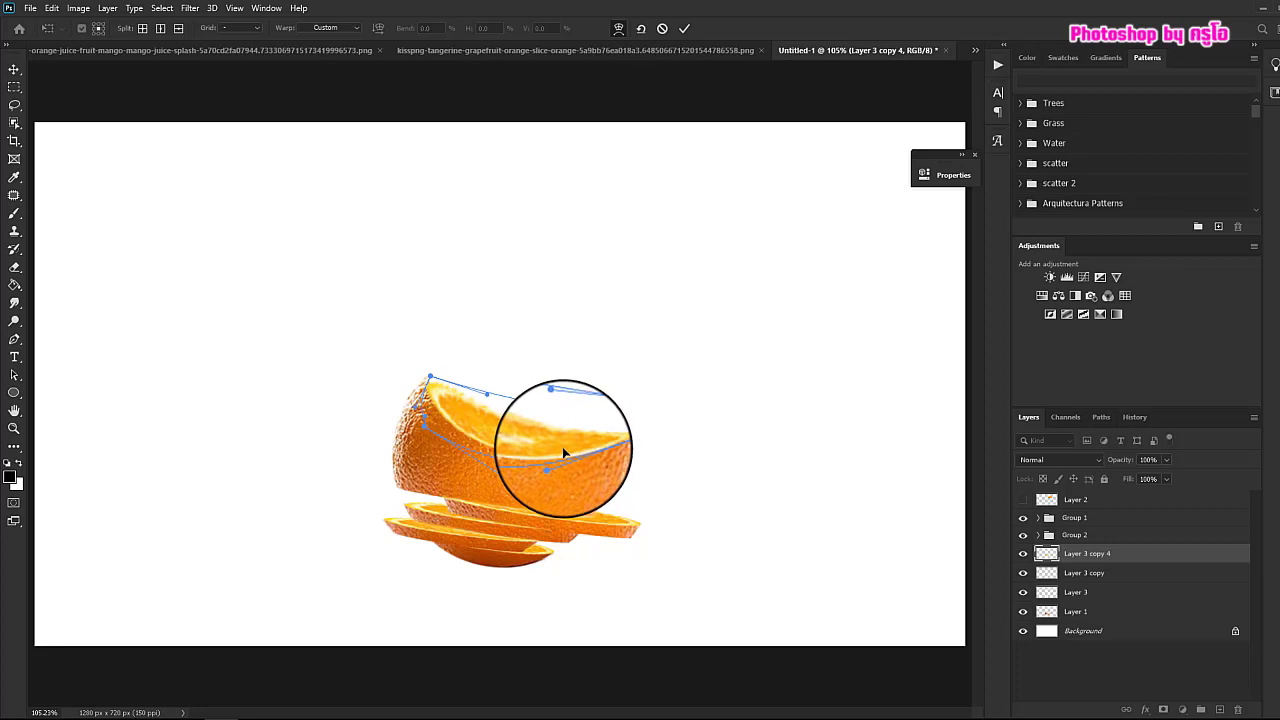
drag(563, 451, 626, 434)
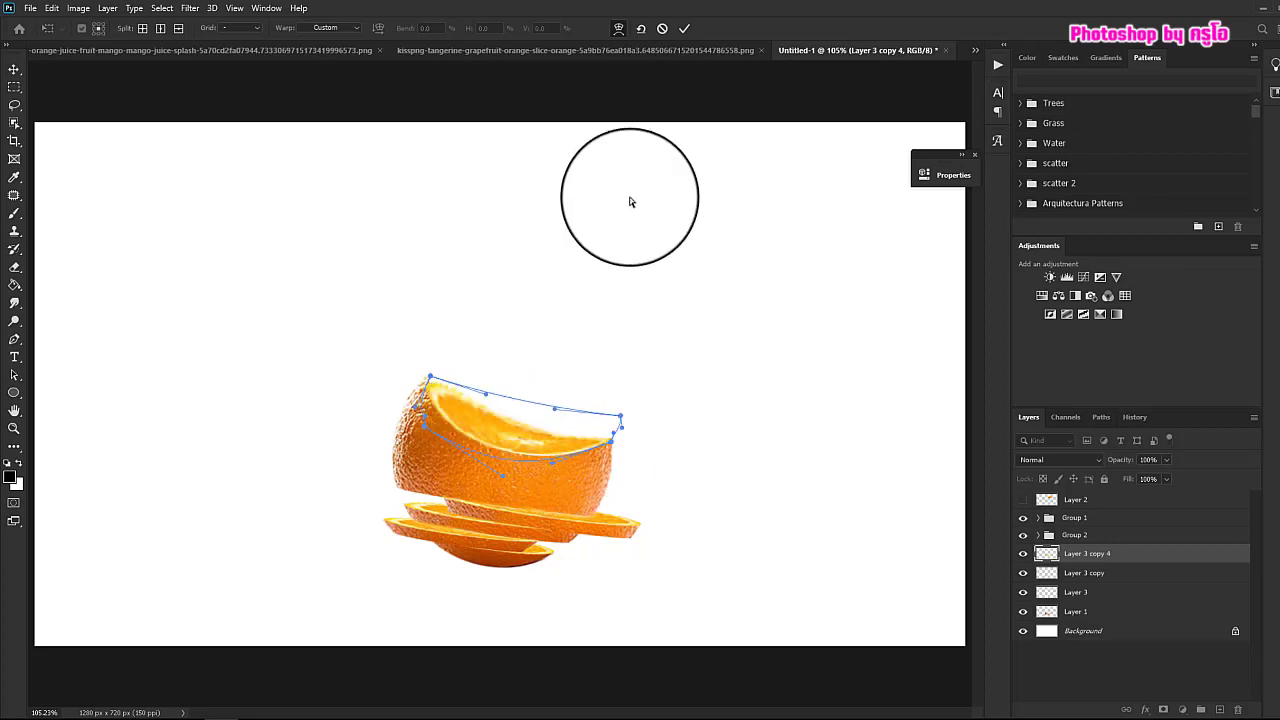
click(684, 28)
Bring the orange juice splash from its own image document into the Untitled-1 composition, above Layer 3 copy 4
click(675, 50)
click(338, 51)
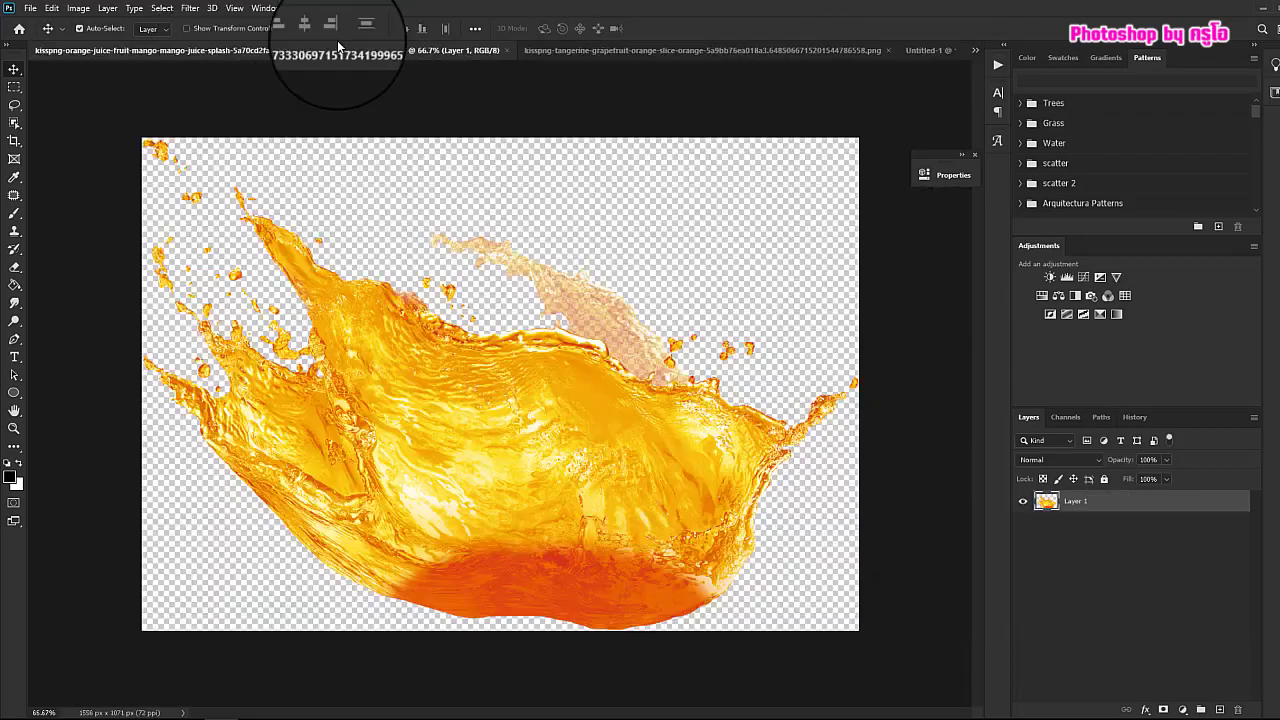
drag(338, 51, 460, 240)
drag(600, 314, 510, 335)
click(877, 238)
Scale the juice splash to about 29%, rotate it about 15°, and position it so it rises from the large peel piece's opening
key(ctrl+t)
drag(421, 225, 508, 371)
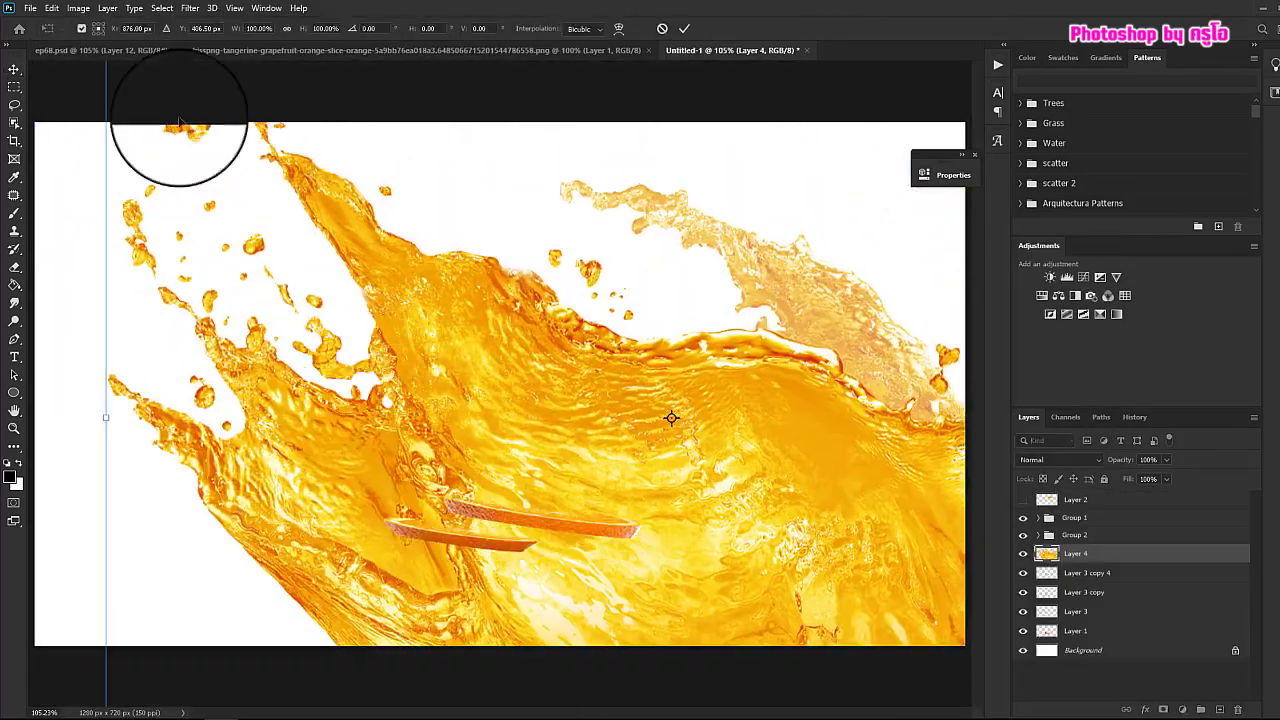
drag(177, 120, 192, 237)
drag(117, 146, 487, 398)
drag(529, 425, 706, 371)
drag(738, 530, 348, 358)
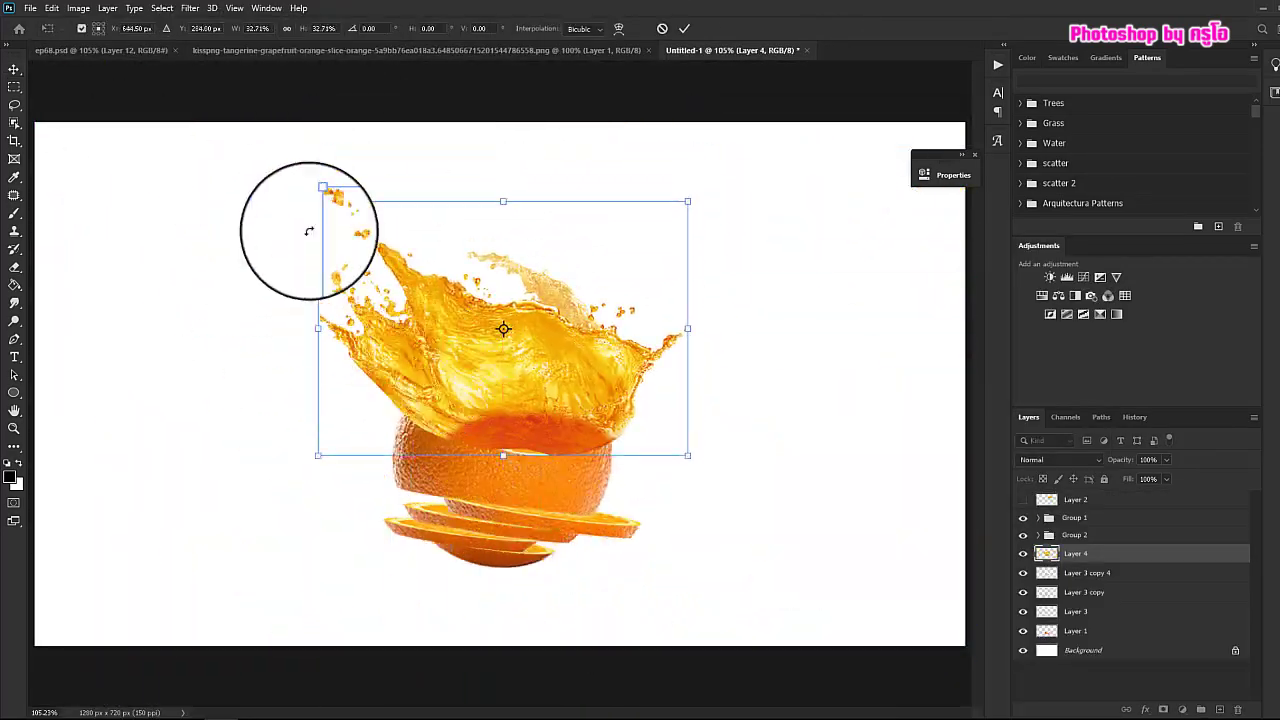
drag(306, 229, 600, 330)
drag(723, 328, 648, 317)
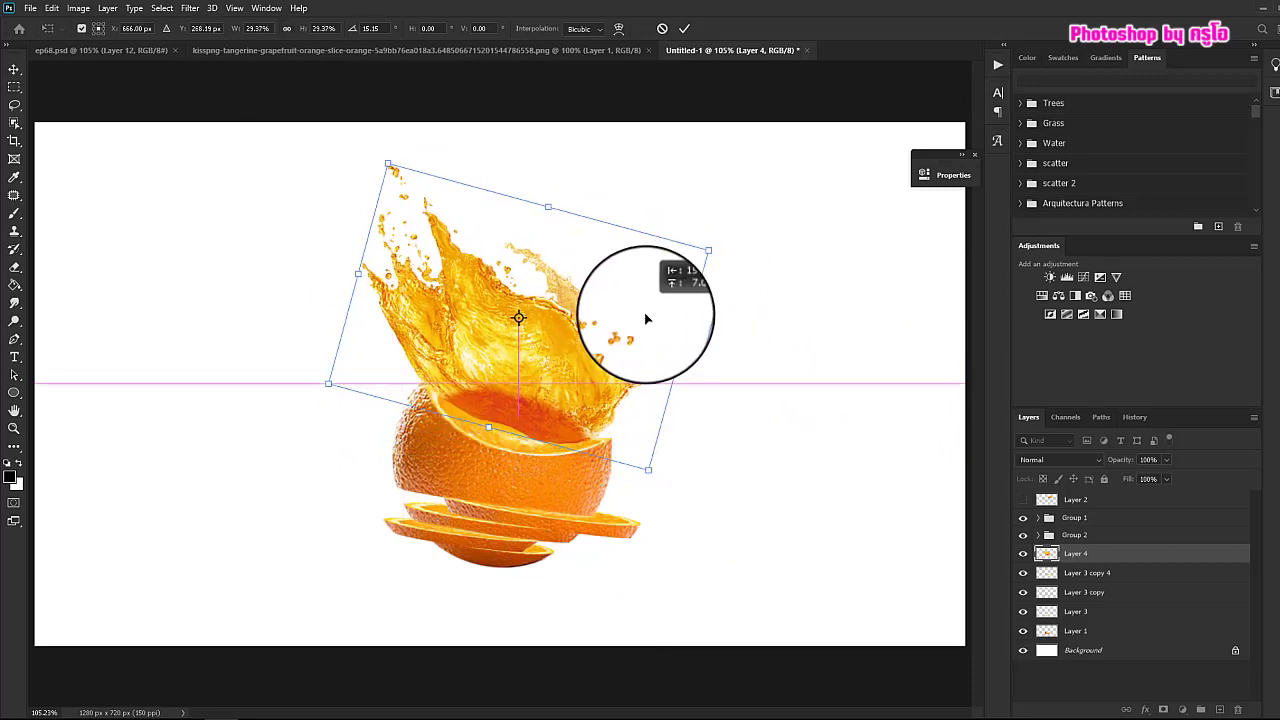
click(684, 28)
drag(586, 364, 586, 377)
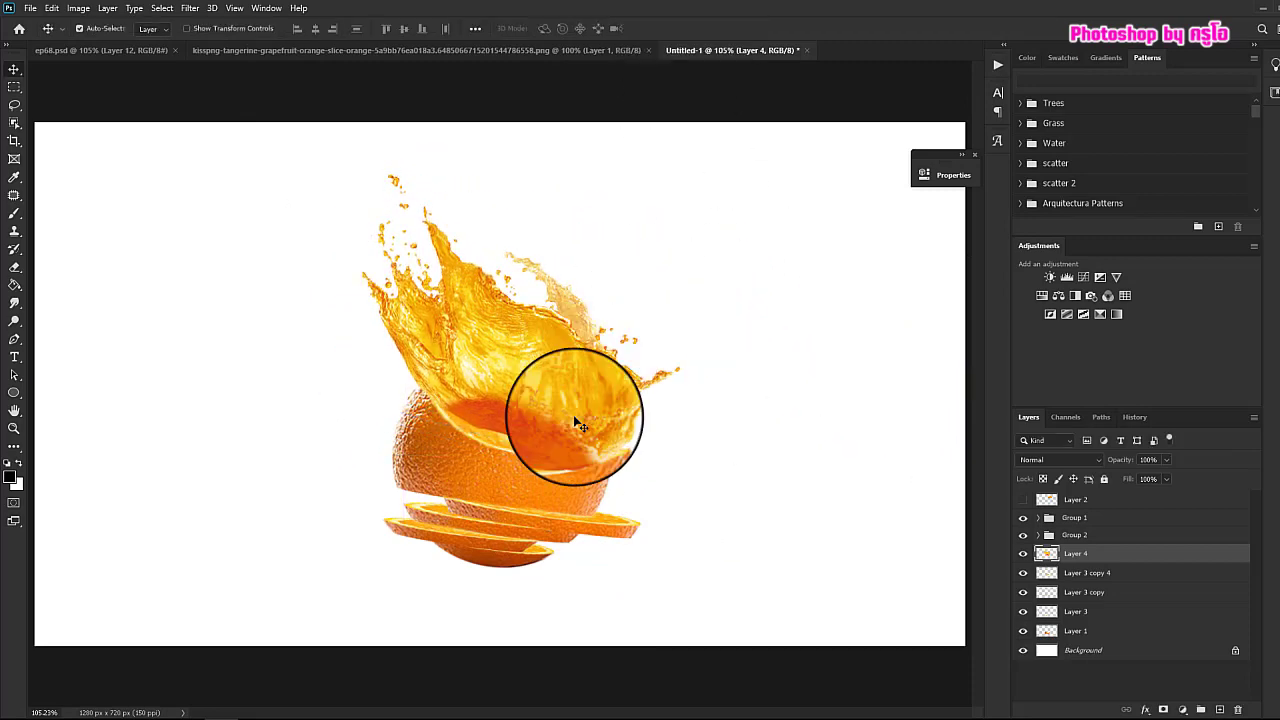
Add a layer mask to Layer 4 and paint out the splash parts overlapping the peel's rim
click(1163, 709)
click(14, 213)
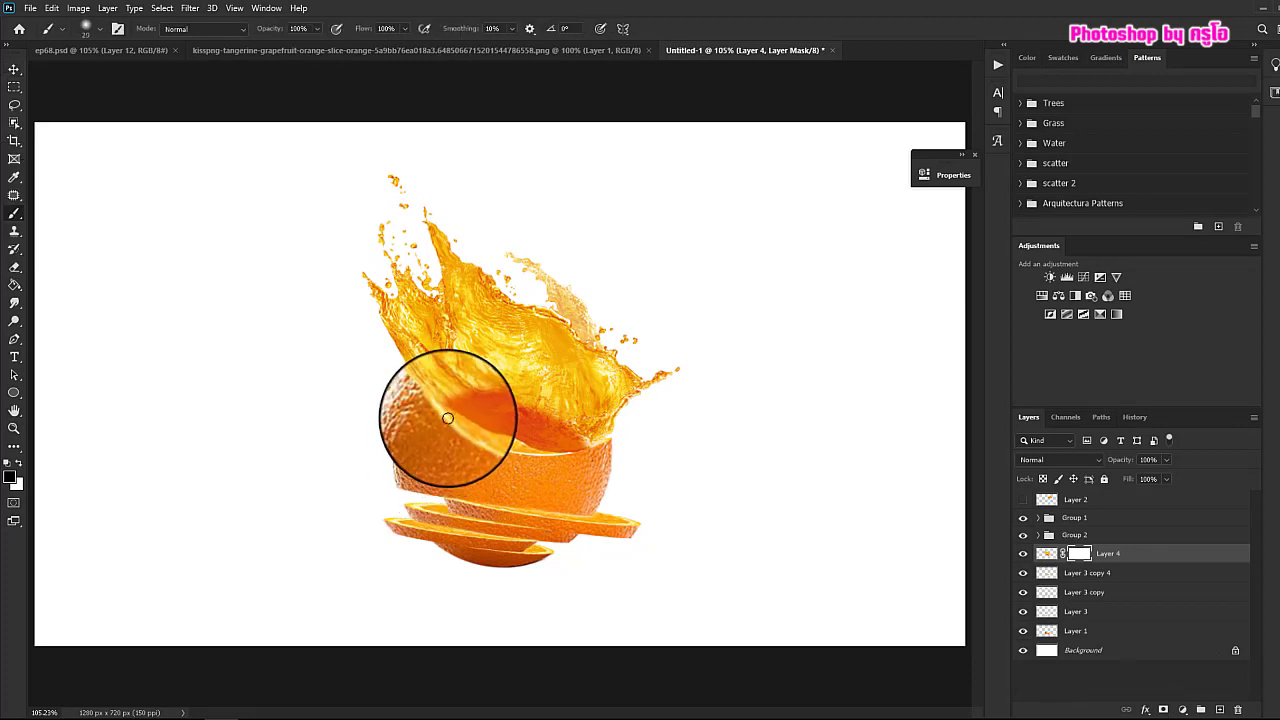
mouse_move(443, 400)
mouse_down()
mouse_move(572, 456)
mouse_move(578, 474)
mouse_move(582, 453)
mouse_move(464, 468)
mouse_move(561, 470)
mouse_up()
Warp the base of the juice splash to follow the curved rim of the opening and apply the transform
key(ctrl+t)
right_click(514, 427)
click(541, 517)
drag(492, 410, 499, 437)
mouse_move(574, 461)
mouse_down()
mouse_move(449, 423)
mouse_move(577, 456)
mouse_move(563, 446)
mouse_move(424, 413)
mouse_move(506, 440)
mouse_move(457, 424)
mouse_move(590, 440)
mouse_up()
key(Return)
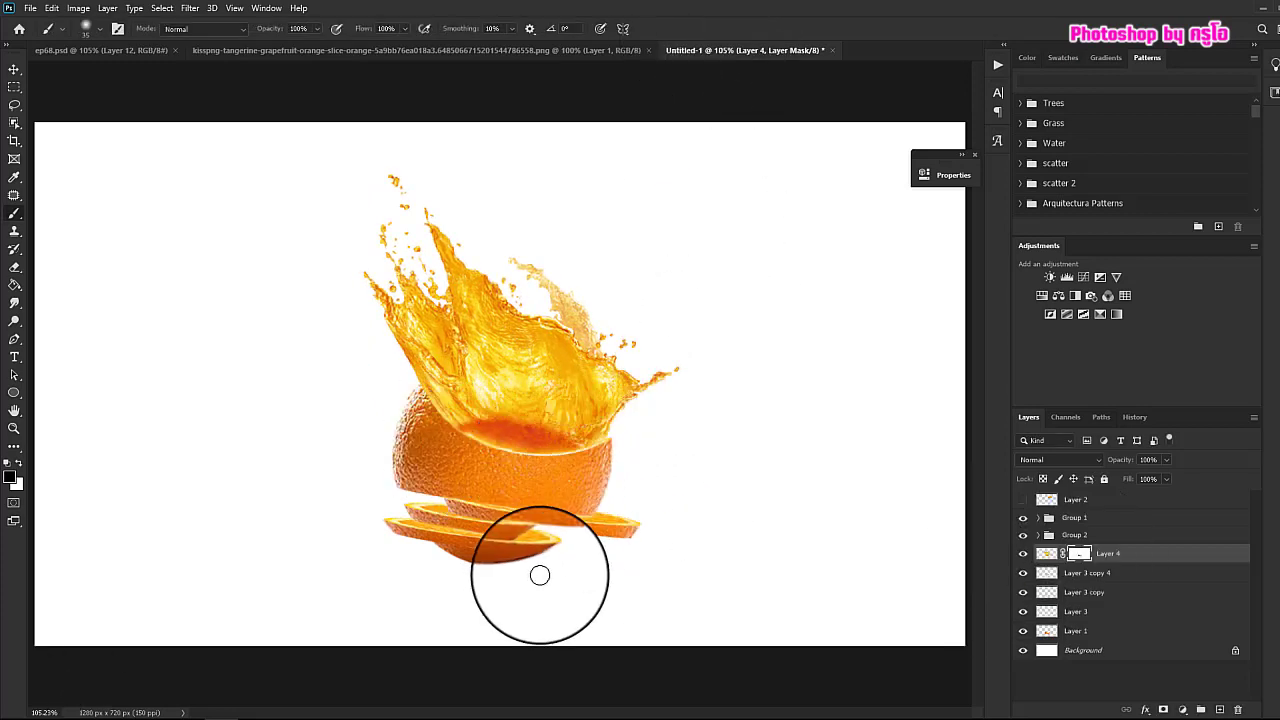
Show Layer 2, rotate the orange cap about 17.7°, and move it higher and further right of the splash
click(1022, 499)
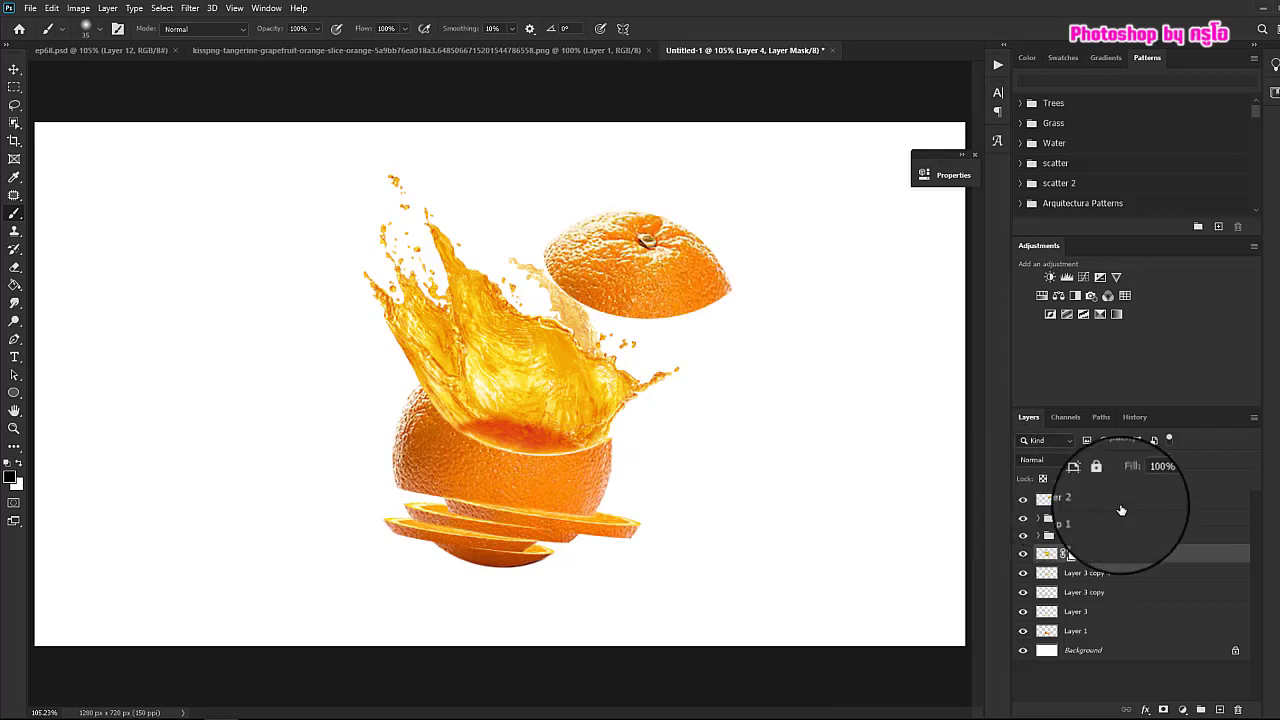
click(1120, 500)
key(ctrl+t)
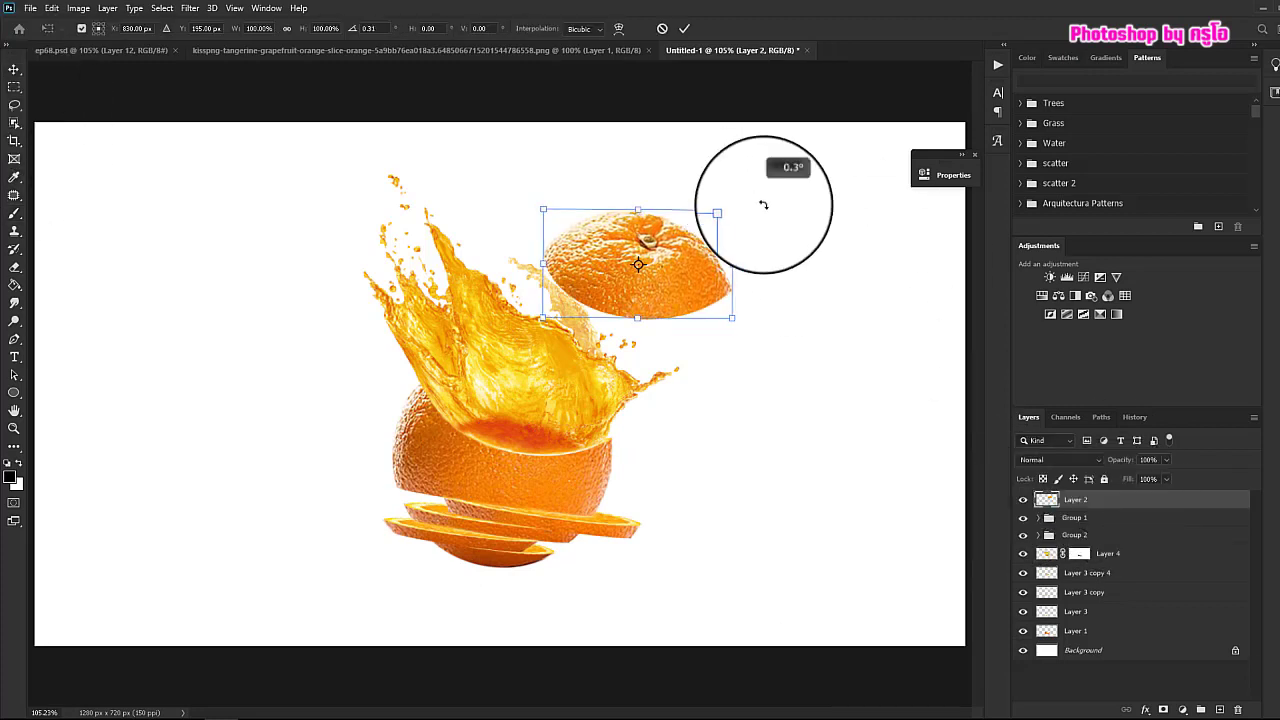
drag(771, 194, 703, 229)
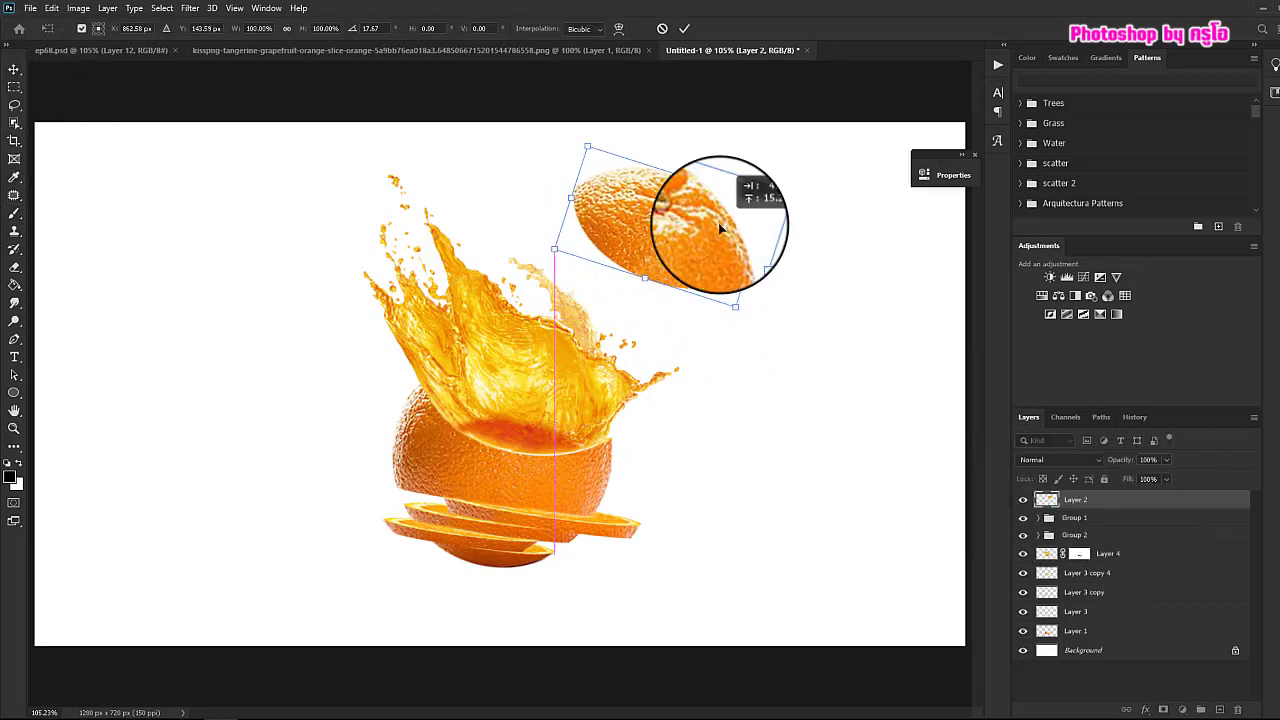
click(684, 28)
Copy the selected round orange slice from the tangerine slices document into Untitled-1, placing it above Layer 2
click(240, 50)
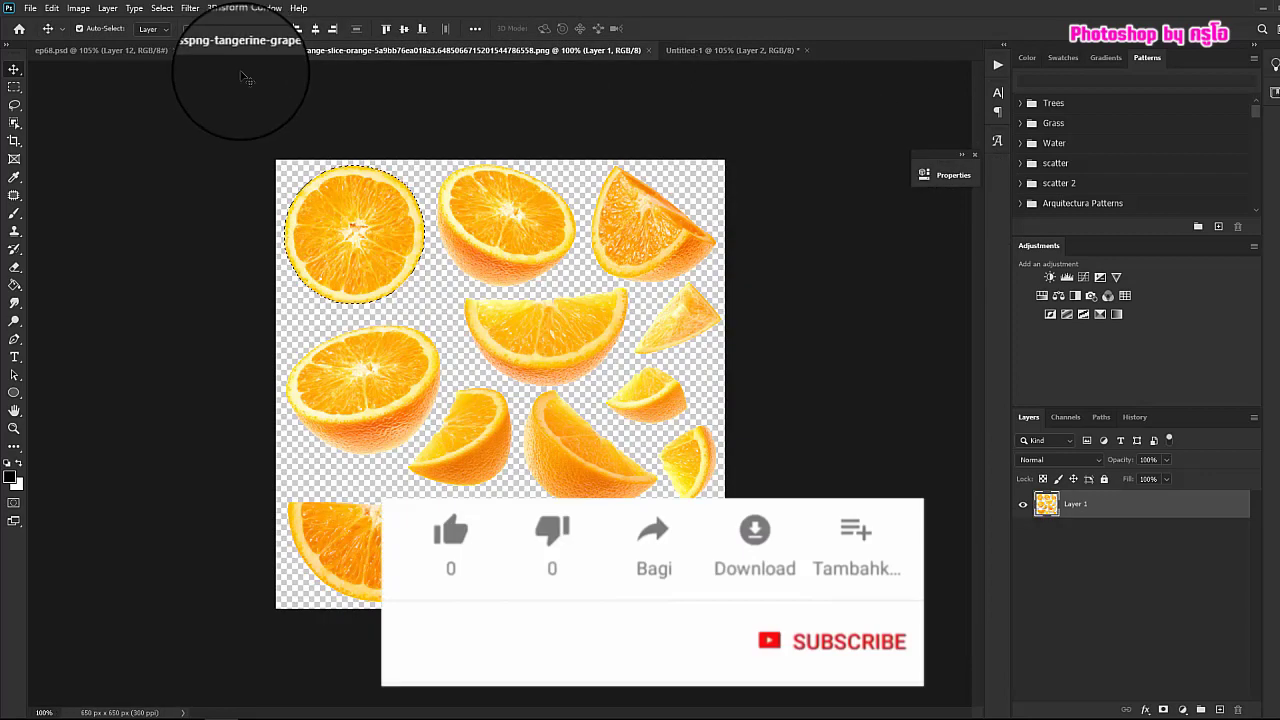
drag(391, 235, 715, 393)
drag(530, 364, 629, 242)
Flatten, resize and rotate the round slice so it lines up with the underside of the tilted orange cap
key(ctrl+t)
drag(679, 186, 714, 292)
drag(622, 292, 643, 190)
drag(780, 209, 700, 314)
drag(655, 235, 648, 250)
drag(717, 315, 701, 294)
Warp the Layer 5 slice to match the ends and lower edge of the cap's cut face, and apply it
right_click(702, 300)
click(735, 402)
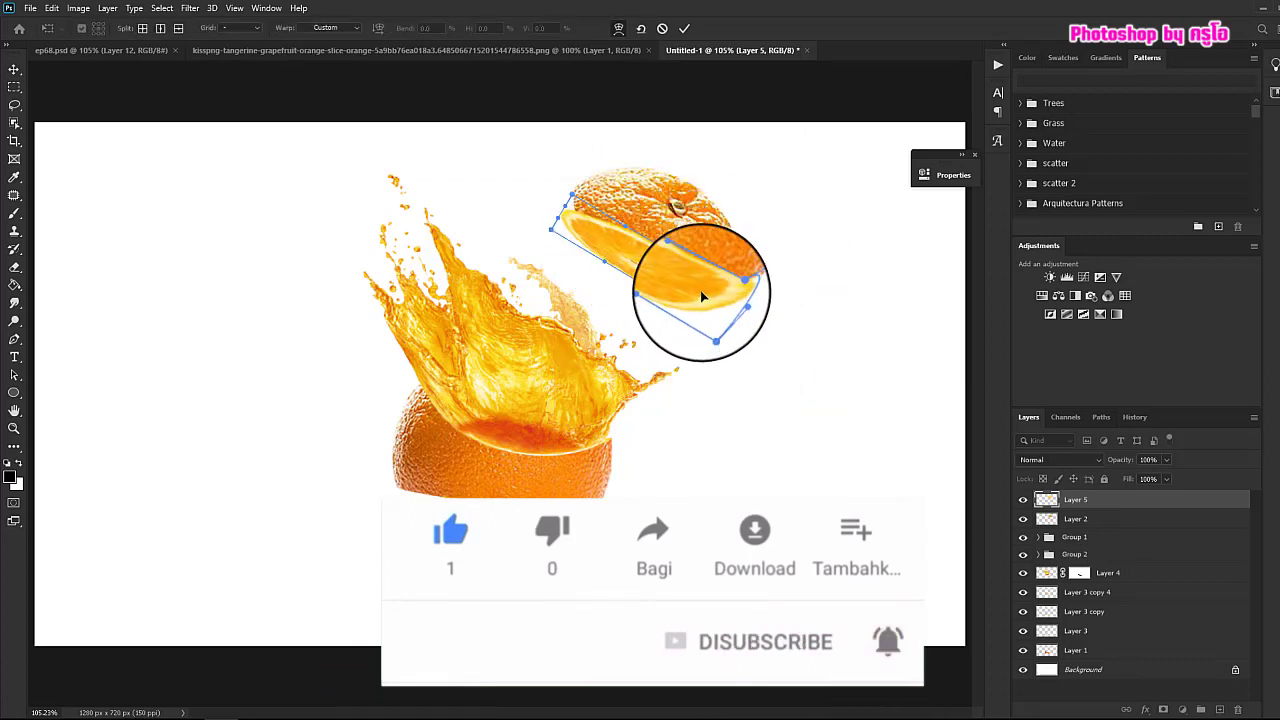
drag(583, 220, 558, 224)
drag(603, 263, 630, 267)
drag(732, 302, 735, 300)
drag(753, 270, 754, 280)
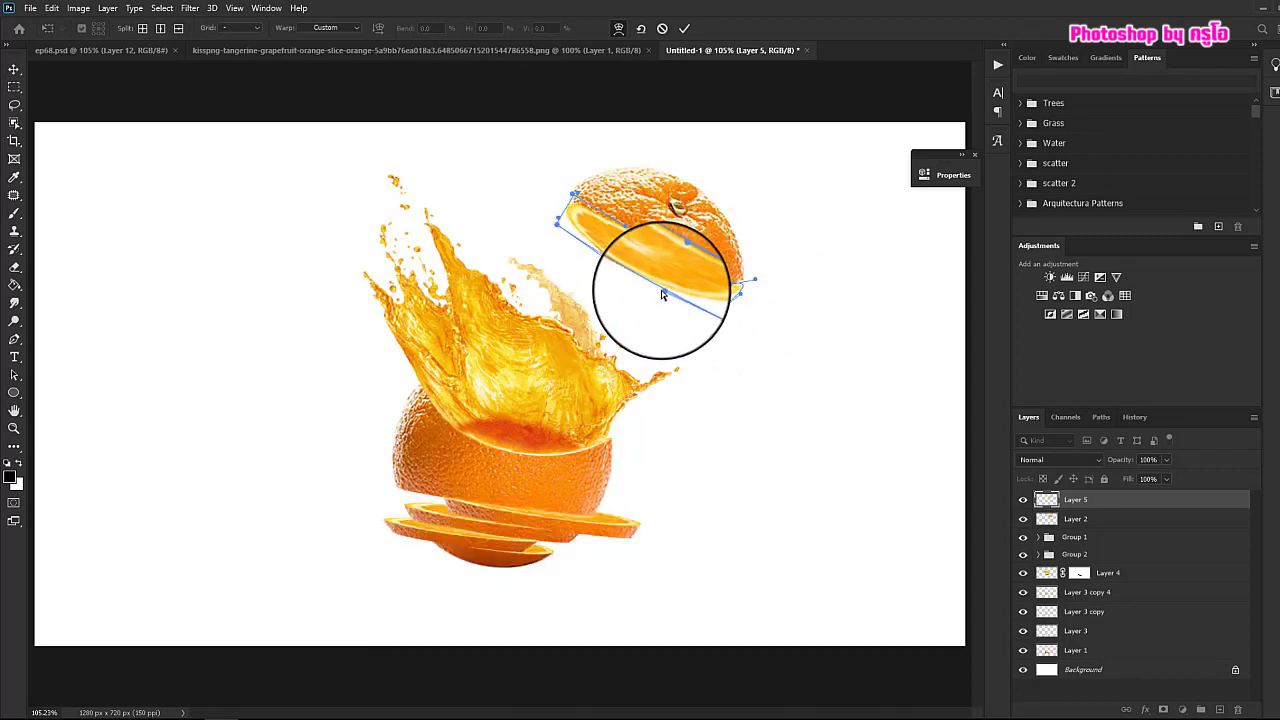
key(Return)
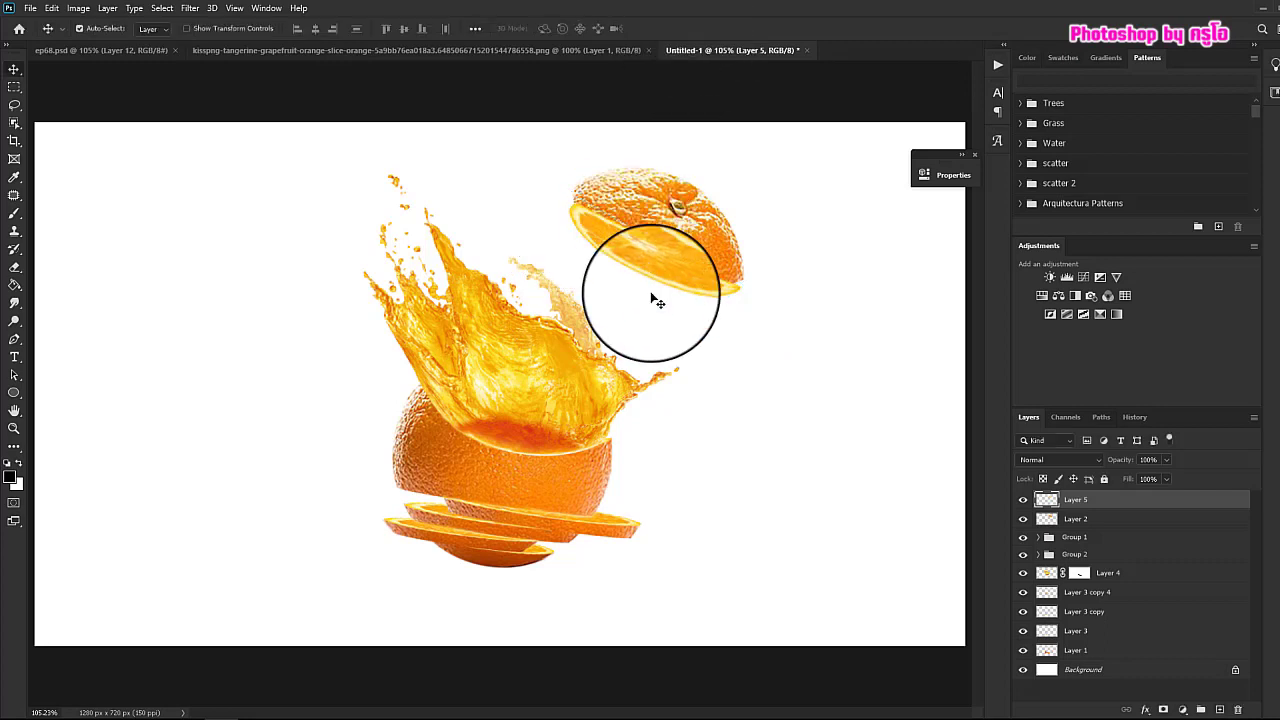
Refine the Layer 5 slice with a second warp so its corners meet the cap's peel edges, and apply it
key(ctrl+t)
right_click(632, 238)
click(660, 332)
mouse_move(568, 233)
mouse_down()
mouse_move(571, 212)
mouse_move(579, 229)
mouse_up()
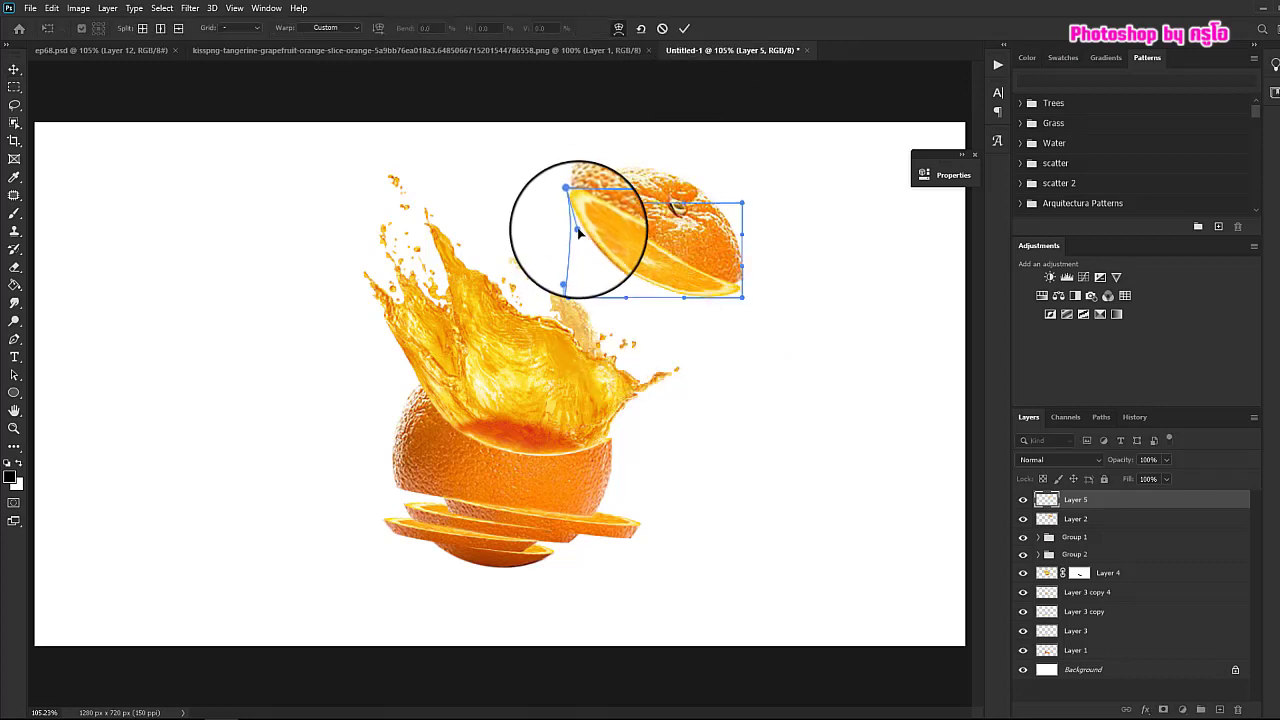
mouse_move(743, 297)
mouse_down()
mouse_move(700, 286)
mouse_move(743, 290)
mouse_up()
mouse_move(571, 203)
mouse_down()
mouse_move(600, 216)
mouse_move(571, 198)
mouse_up()
drag(743, 286, 743, 283)
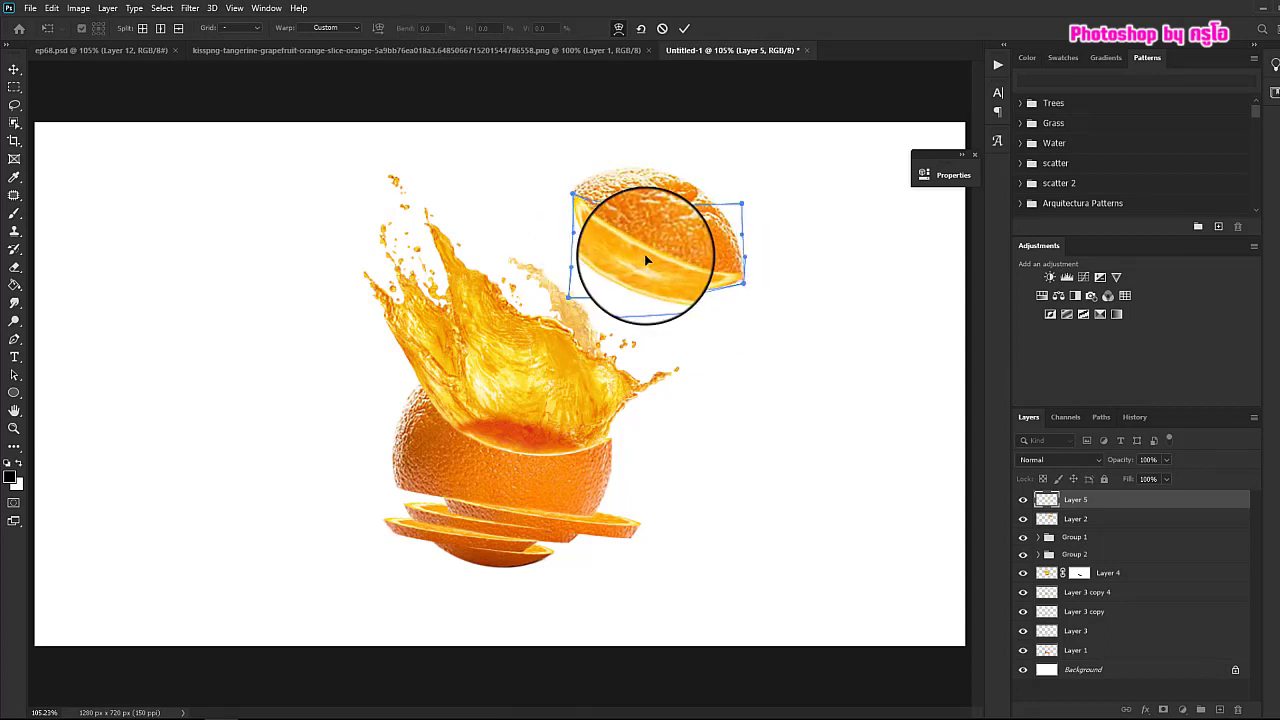
key(Return)
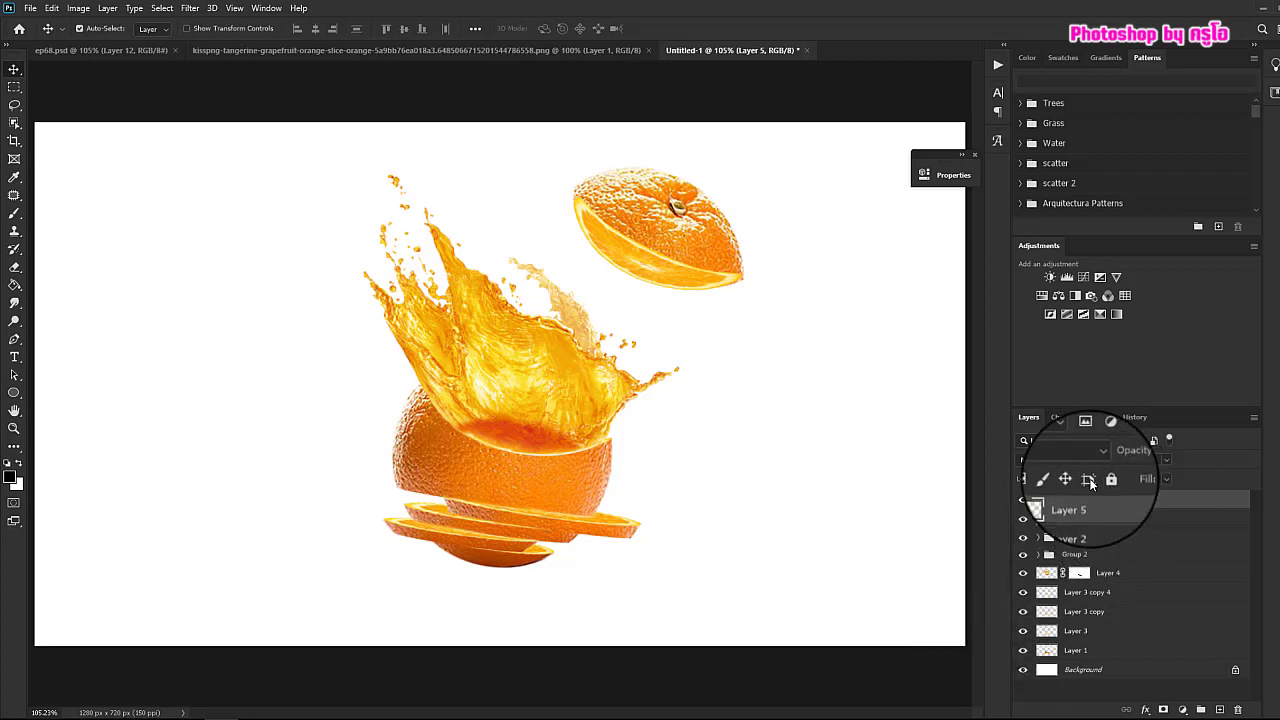
Draw a flat black ellipse shape about 225 × 25 px under the orange, on a new layer directly above the Background
click(1119, 655)
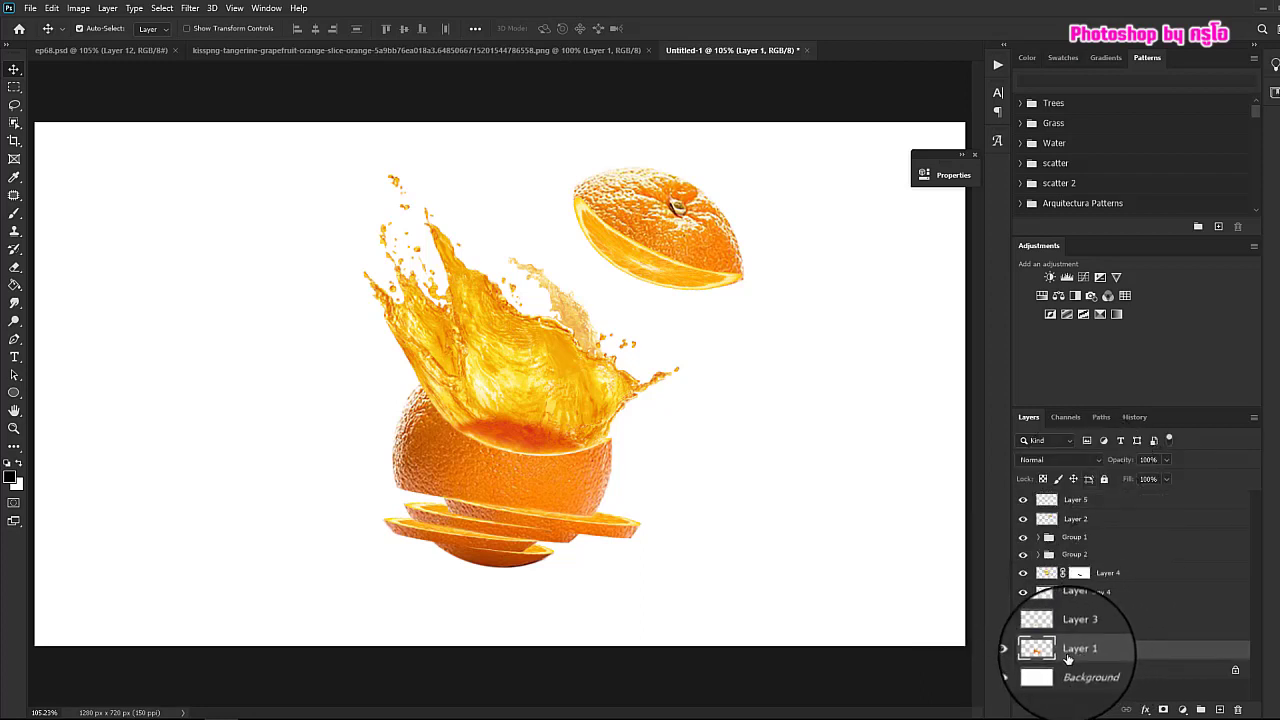
click(1120, 669)
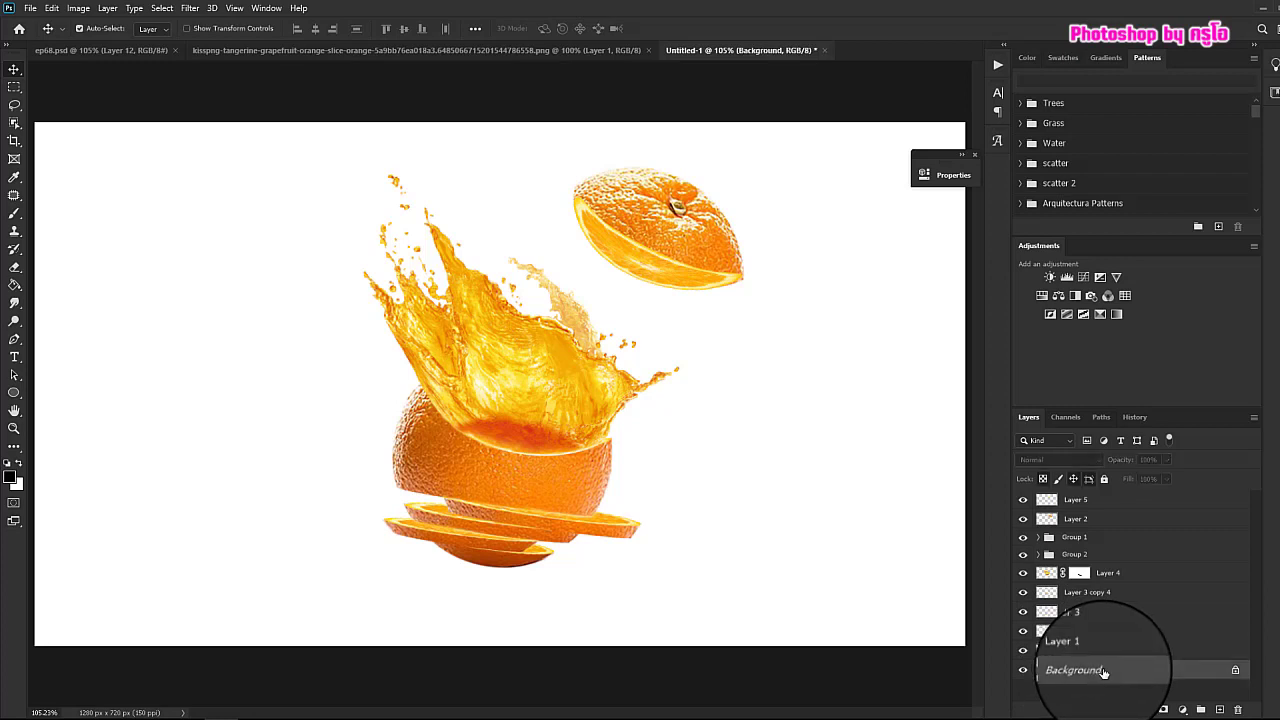
click(1222, 711)
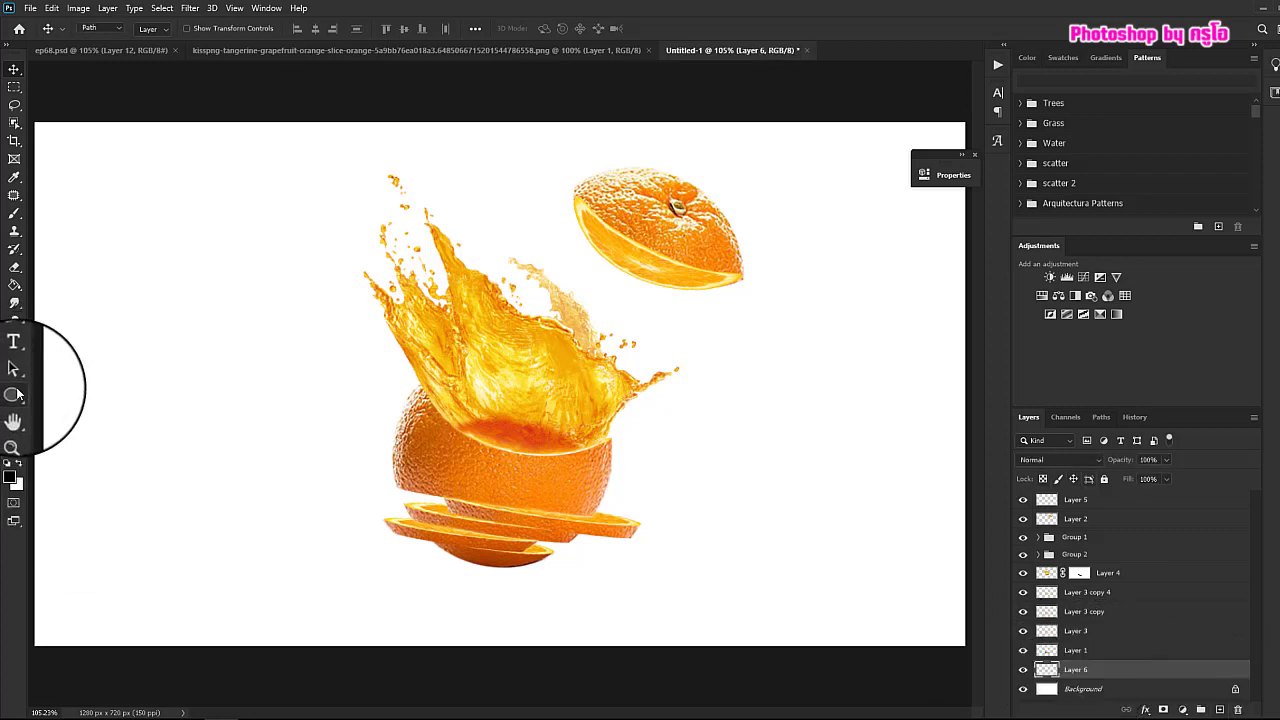
click(14, 394)
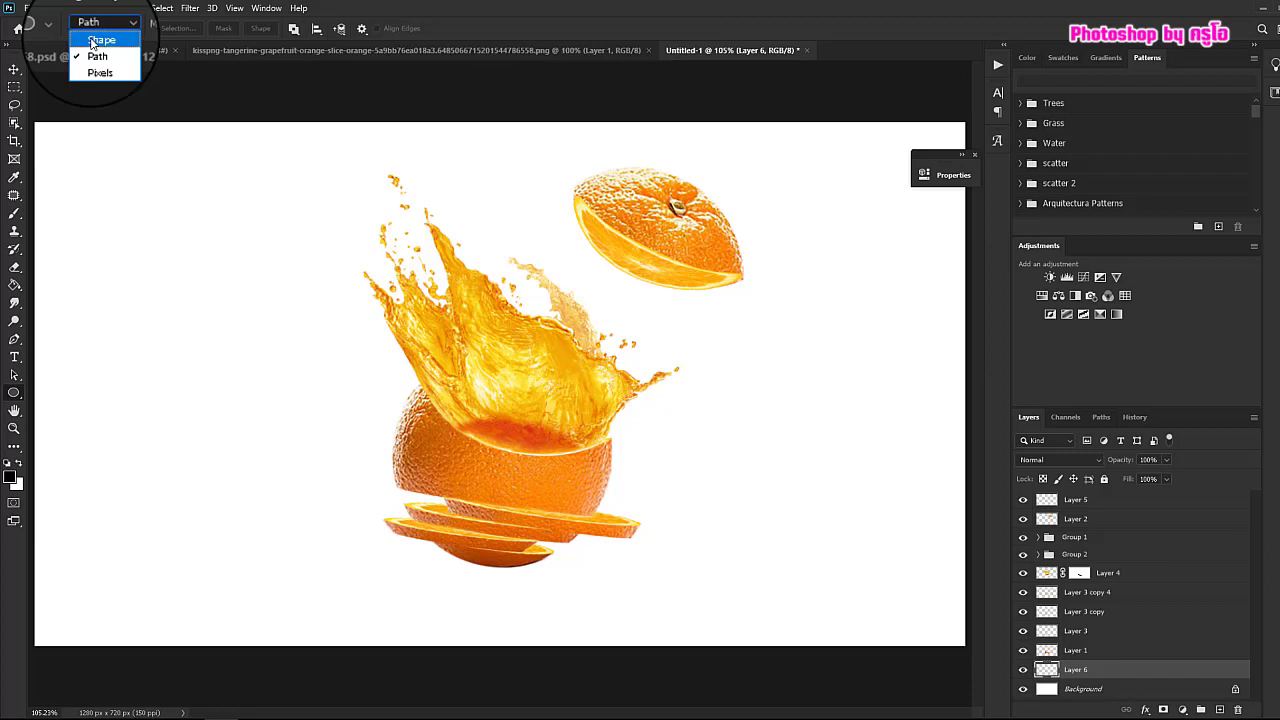
click(102, 45)
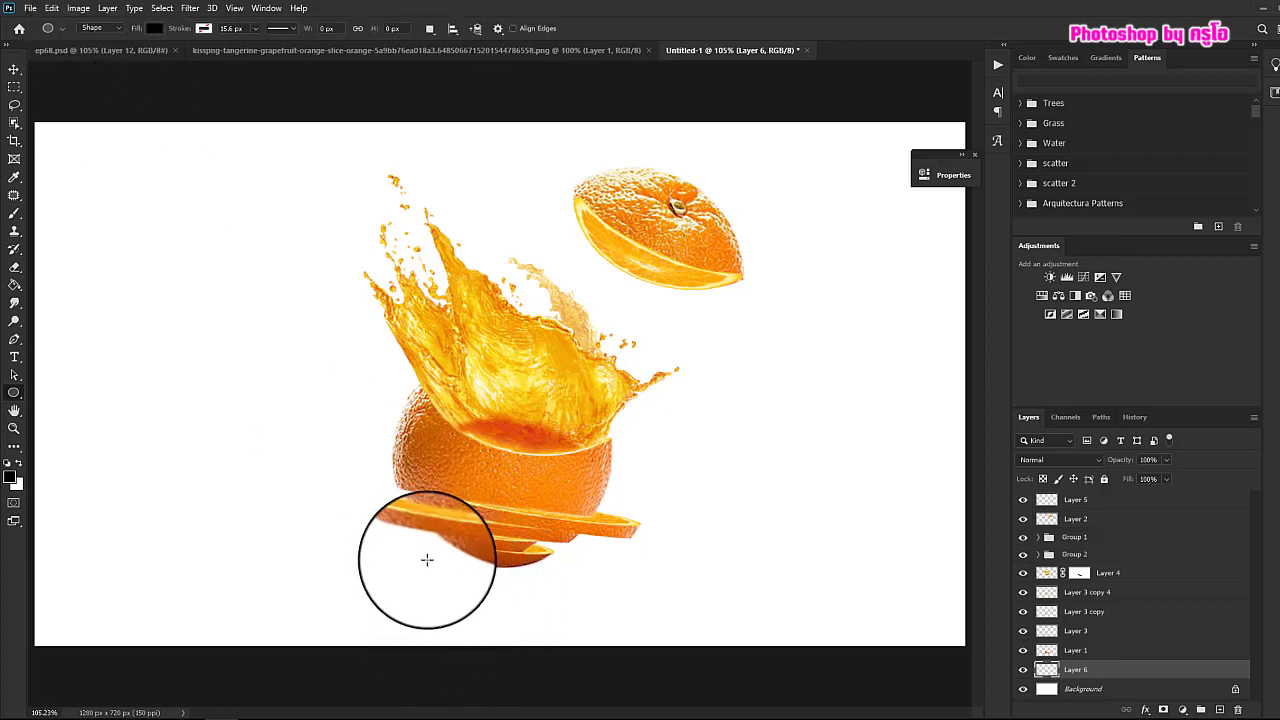
drag(427, 556, 590, 576)
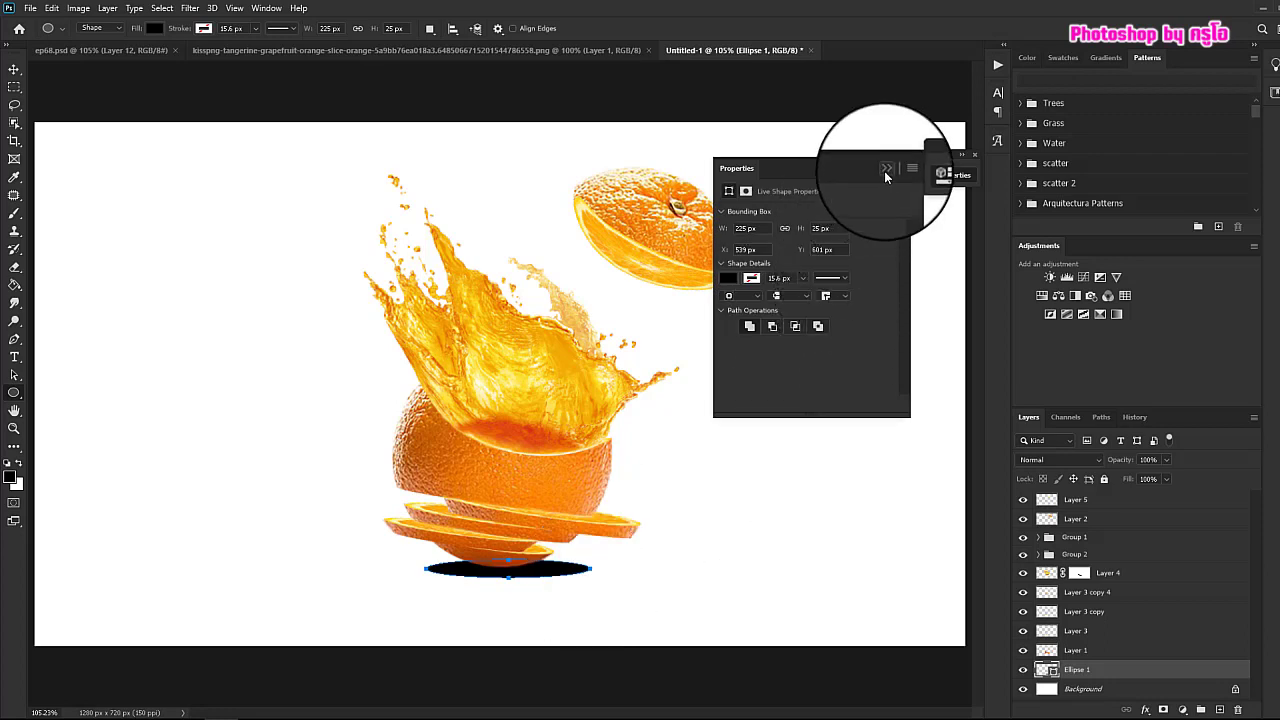
click(886, 176)
Centre the black ellipse beneath the bottom orange slice and rasterize its layer
click(14, 69)
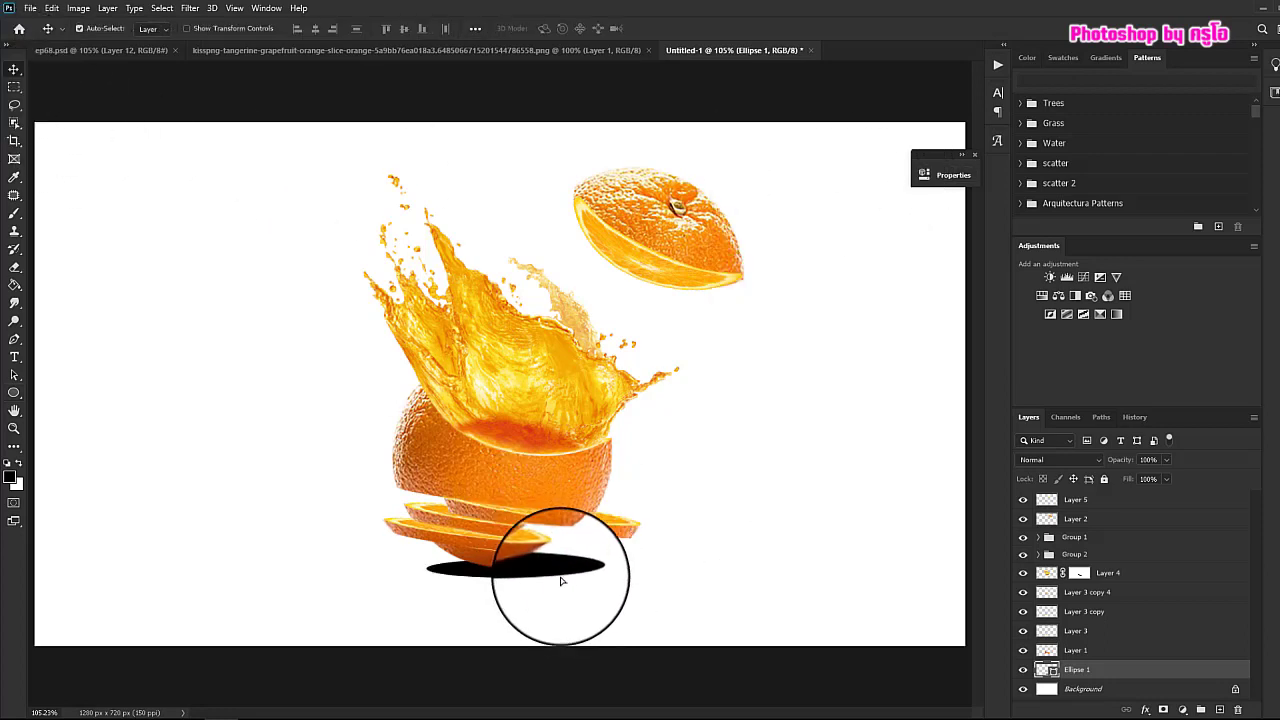
drag(561, 580, 548, 575)
right_click(1120, 675)
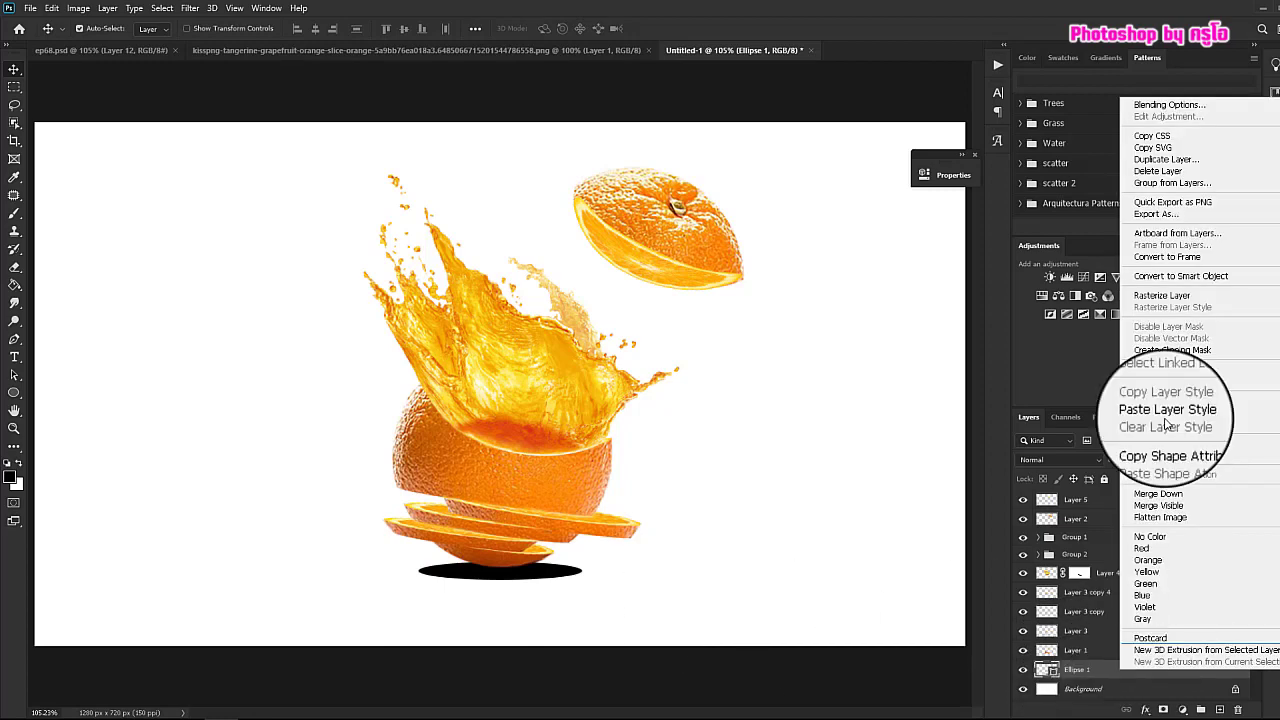
click(1170, 290)
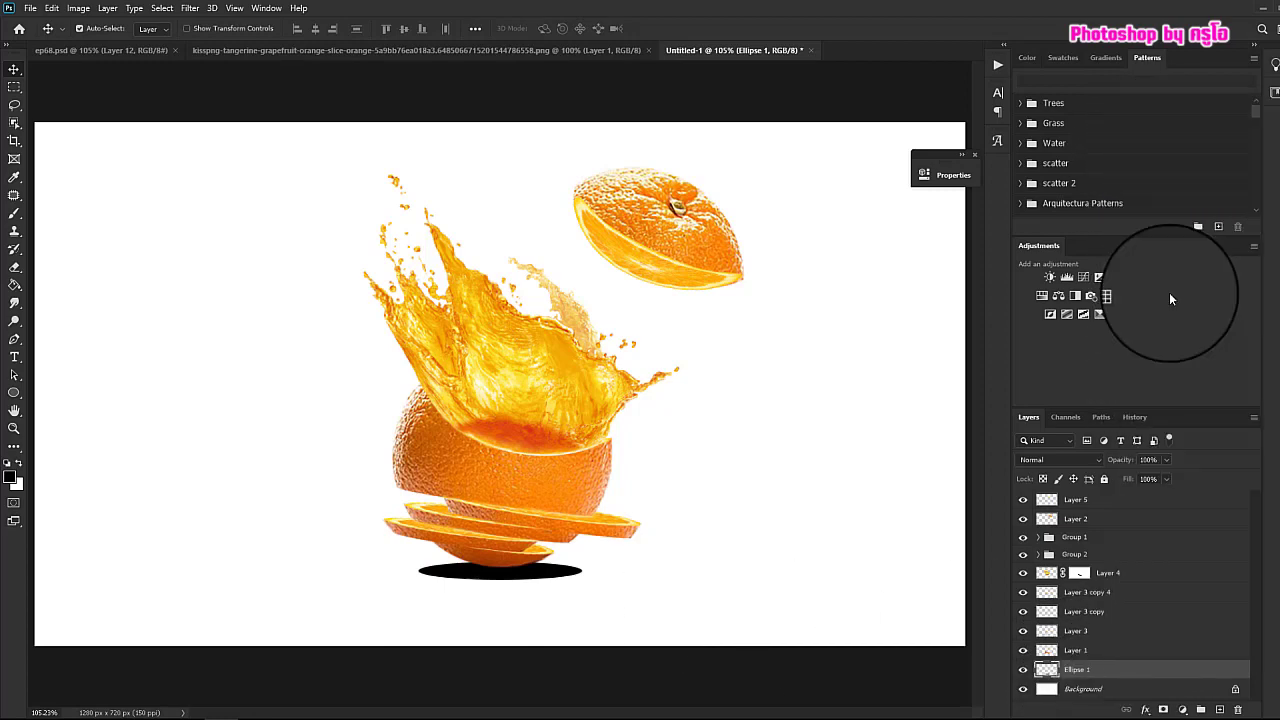
Soften the ellipse into a shadow with a Gaussian Blur of 19.4 pixels radius
click(190, 9)
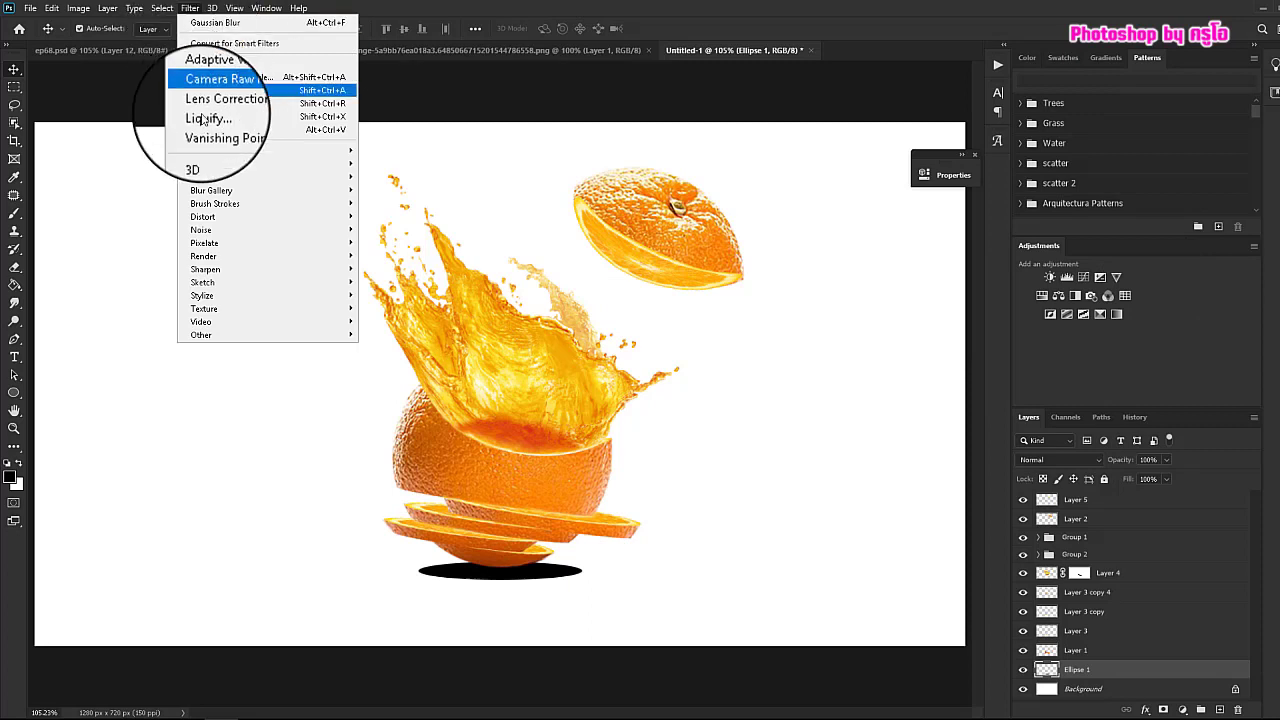
mouse_move(210, 177)
click(410, 235)
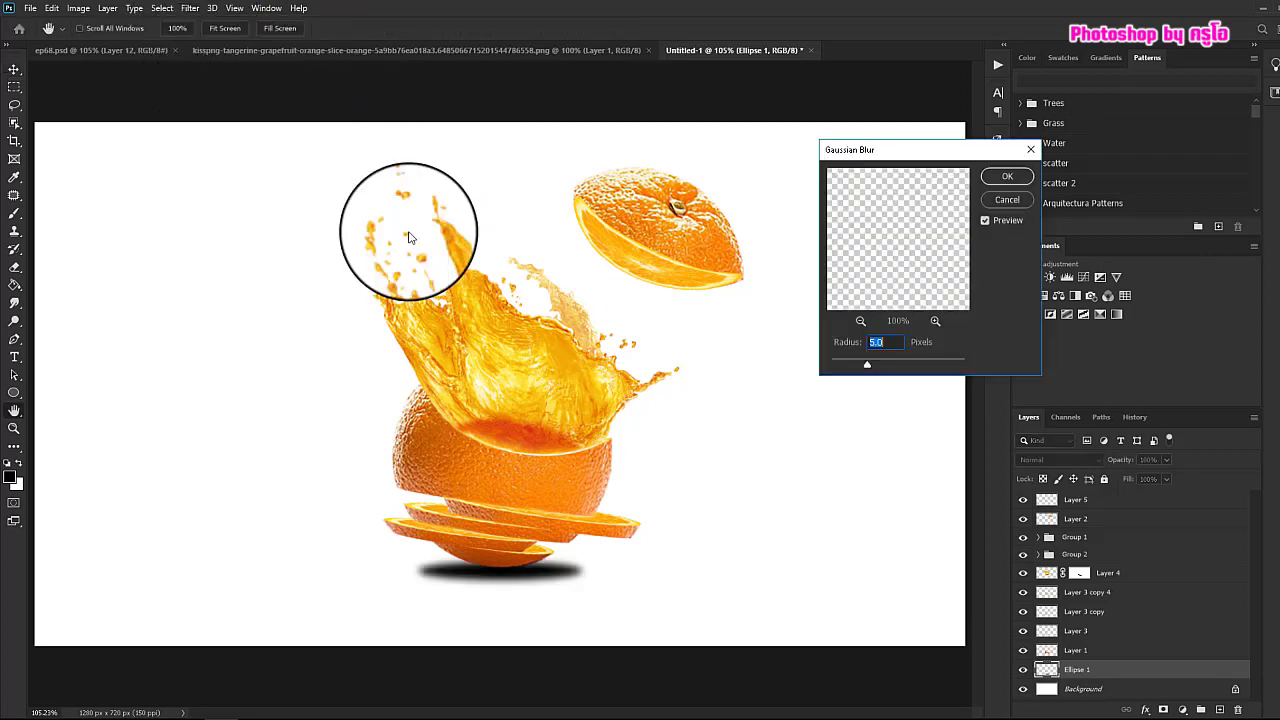
mouse_move(886, 359)
mouse_down()
mouse_move(937, 368)
mouse_move(886, 368)
mouse_up()
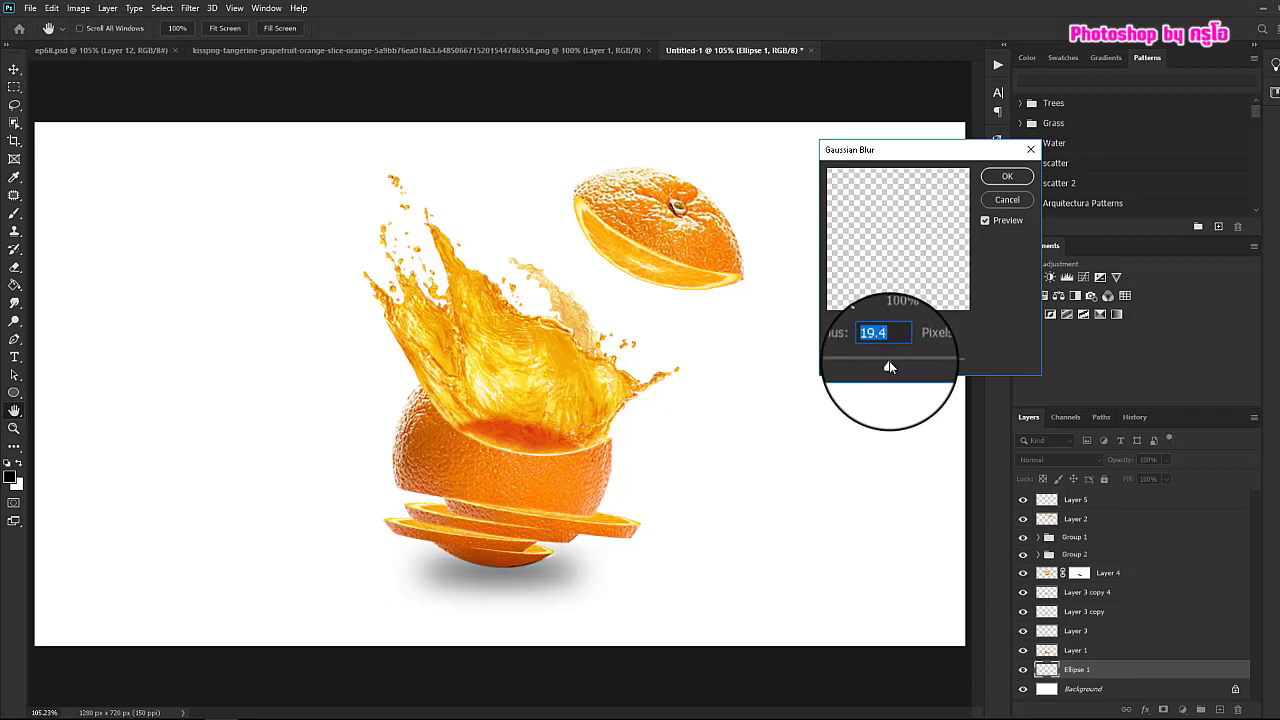
drag(889, 366, 888, 367)
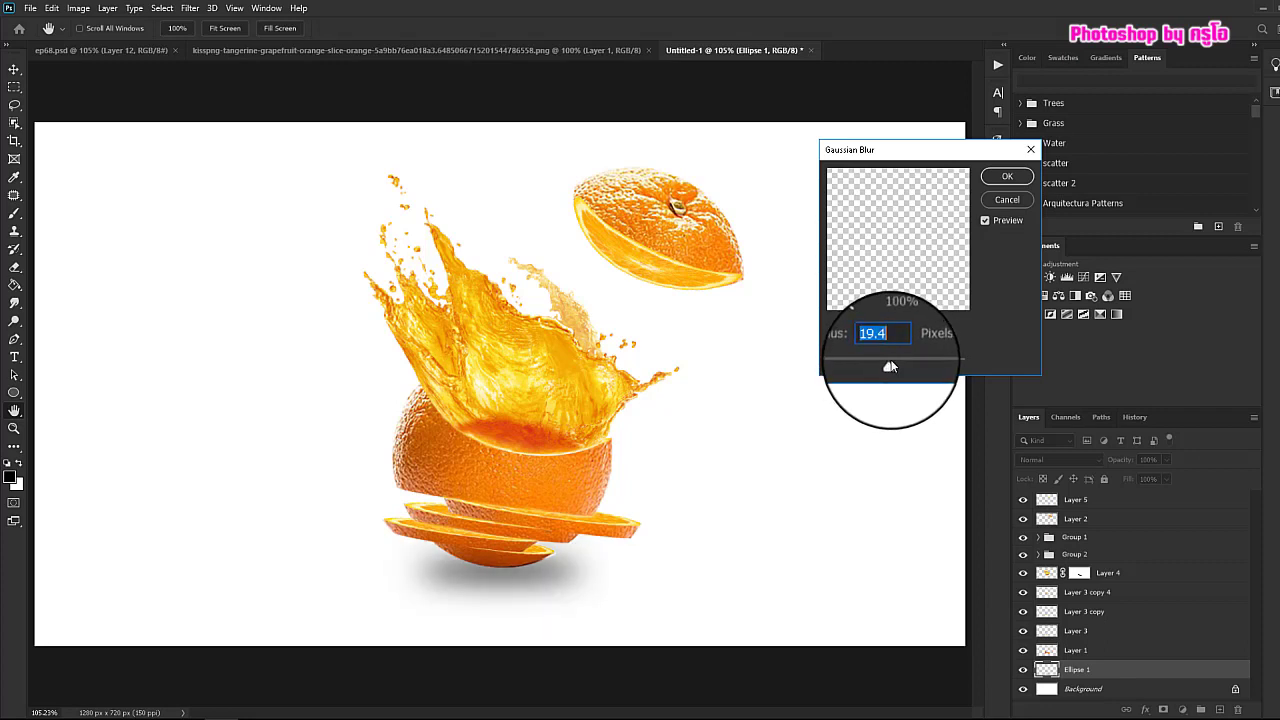
click(998, 158)
Stretch the blurred shadow horizontally on both sides to about 115% width and apply the transform
key(ctrl+t)
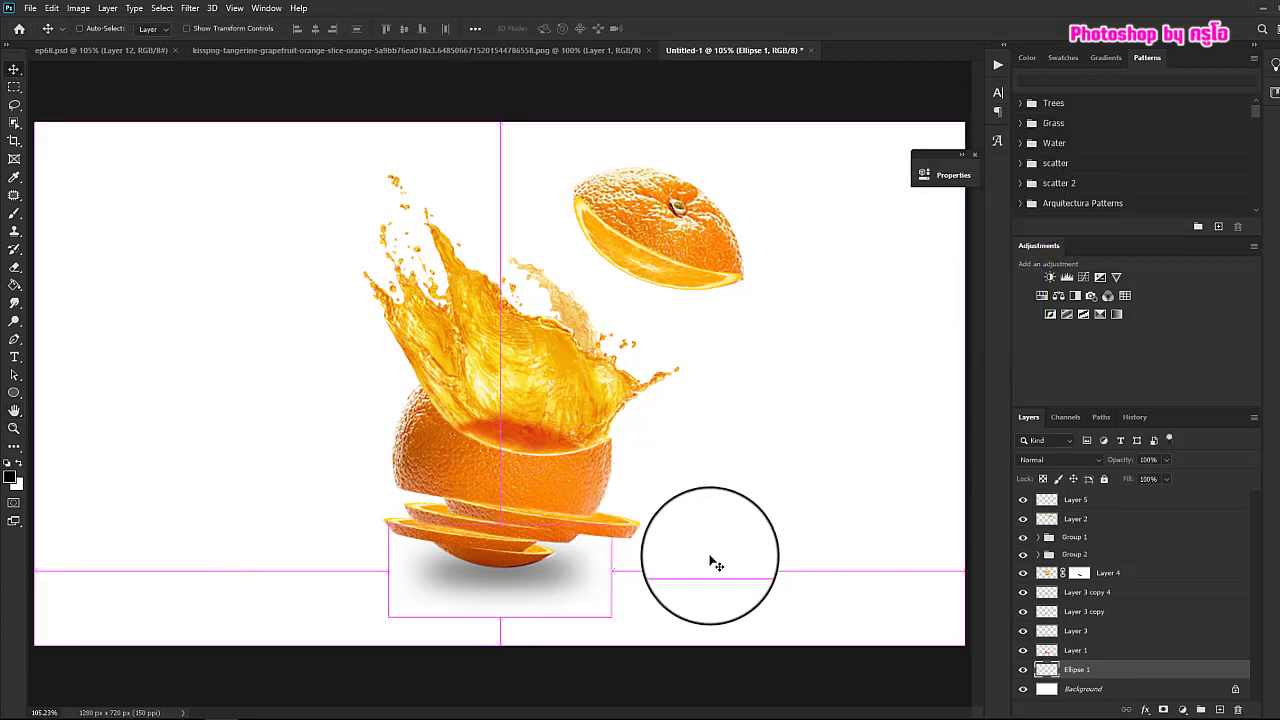
drag(612, 571, 578, 578)
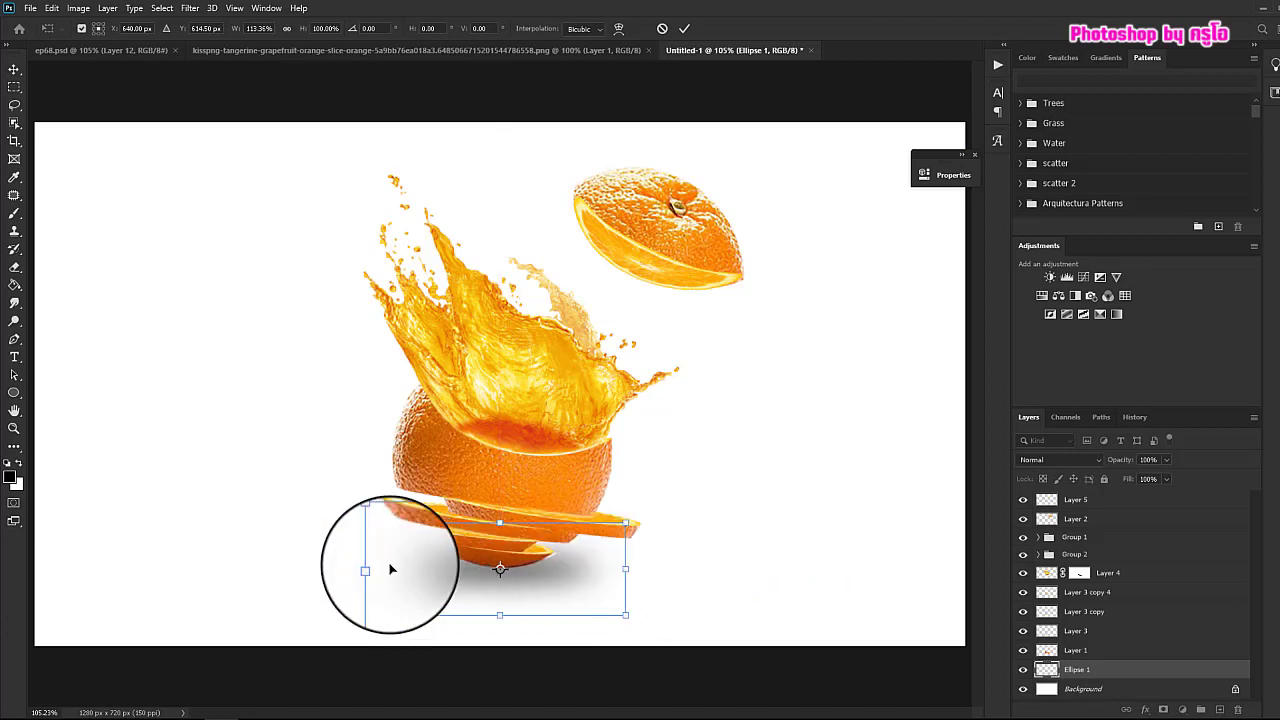
drag(372, 569, 362, 569)
drag(604, 605, 613, 605)
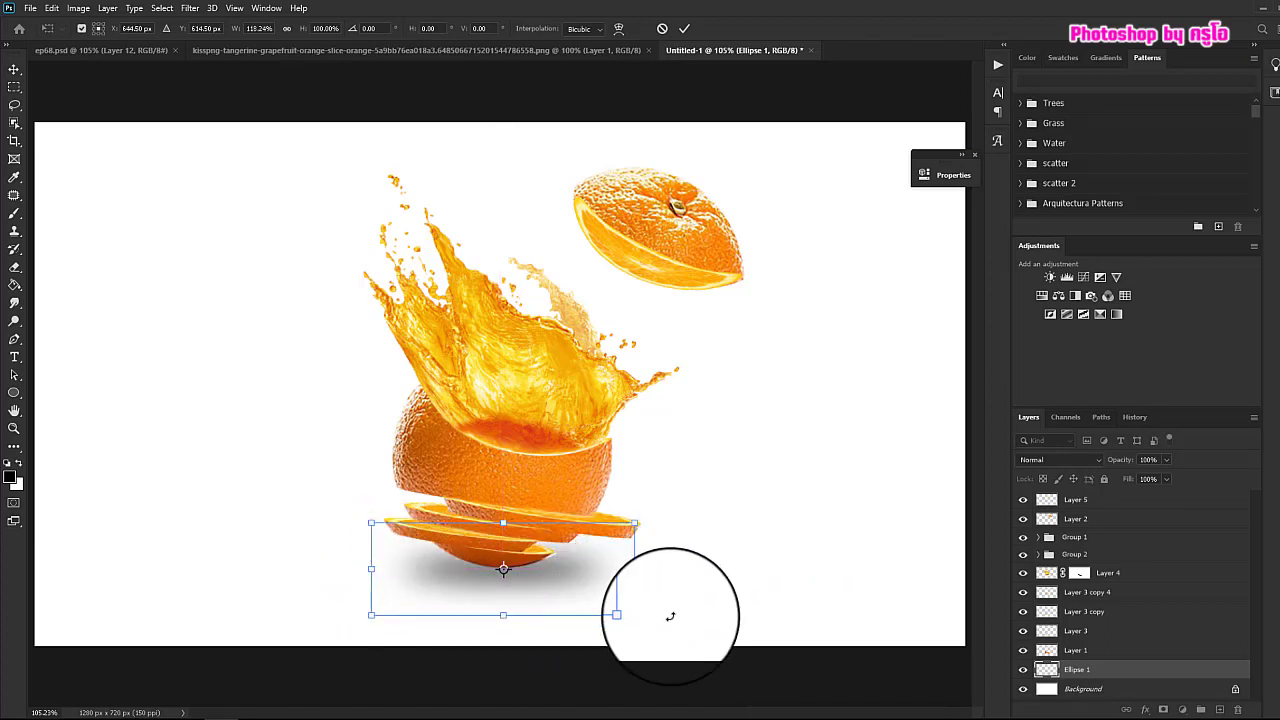
click(684, 28)
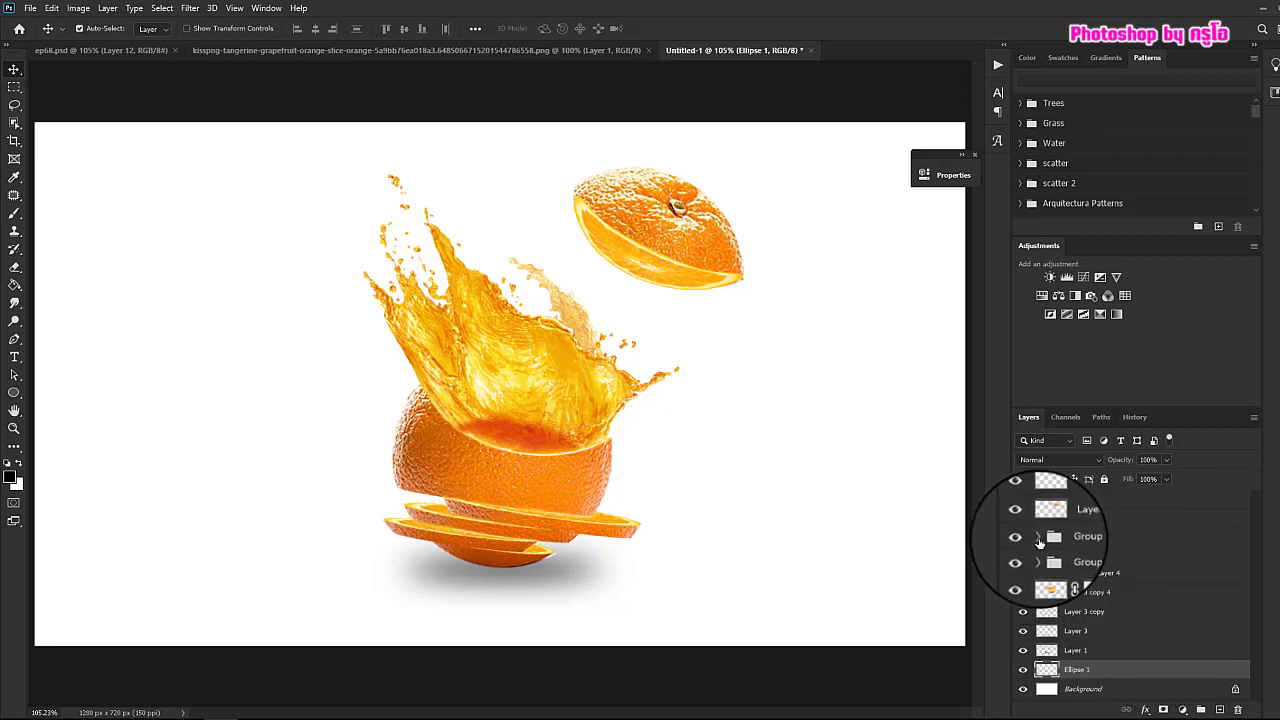
Expand Group 1 to reach its slice layers
click(1039, 537)
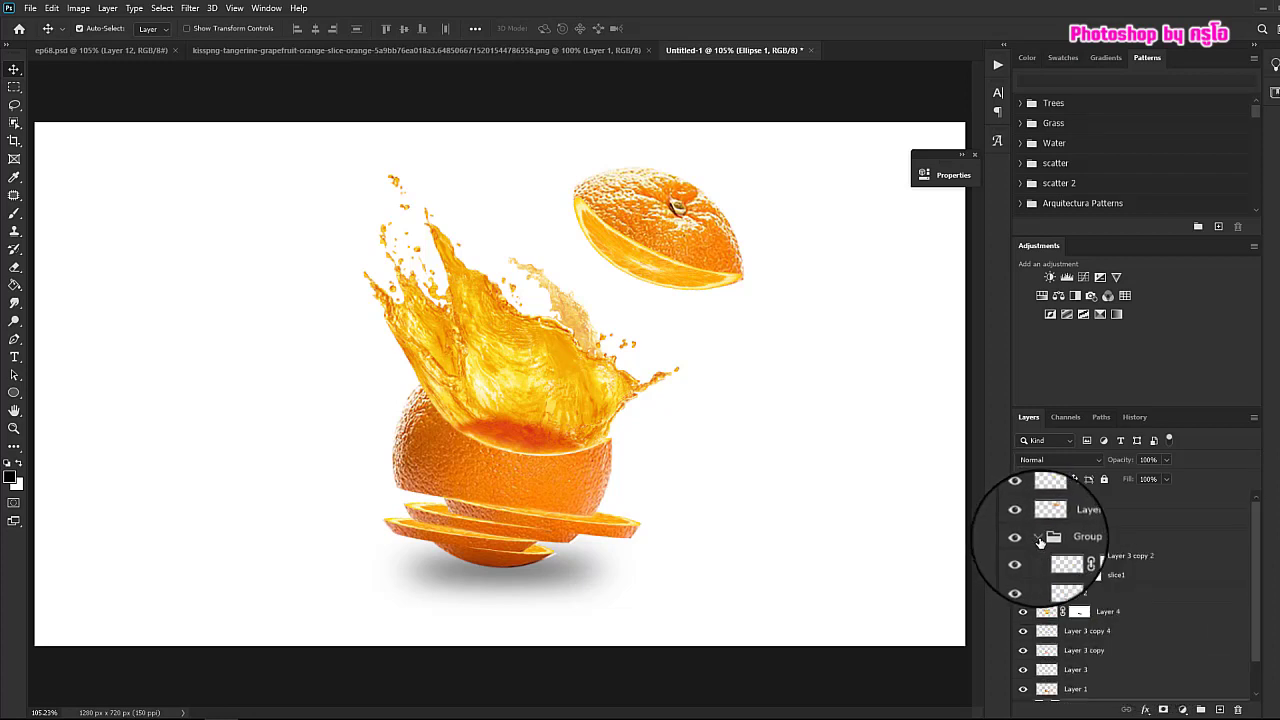